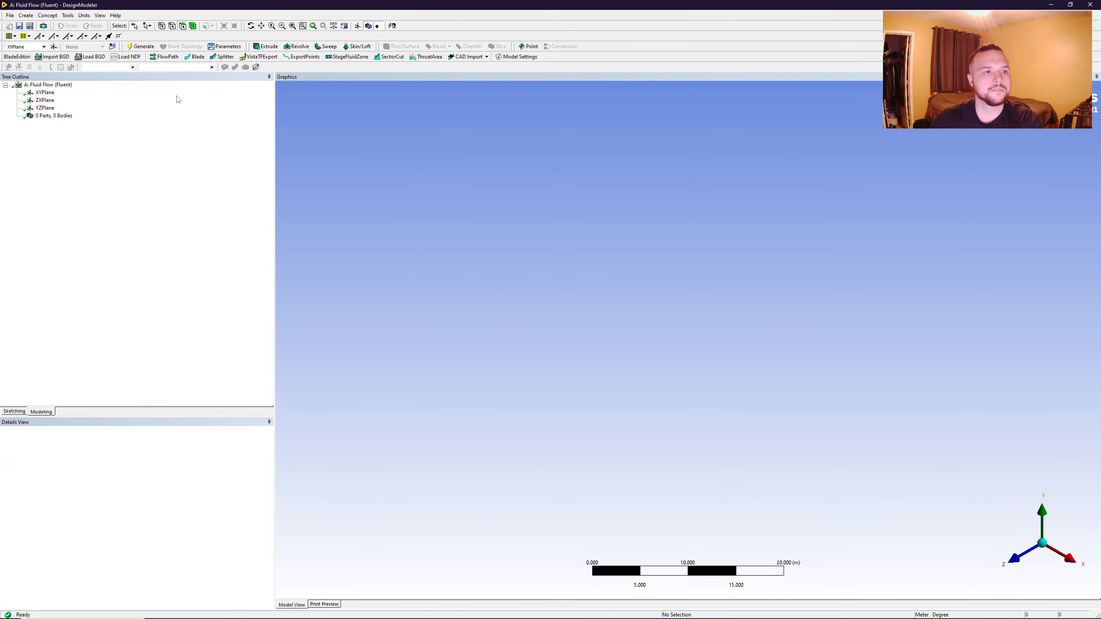
# - Face the XY plane, switch to sketching and set the length unit to centimetres
pyautogui.click(1014, 558)
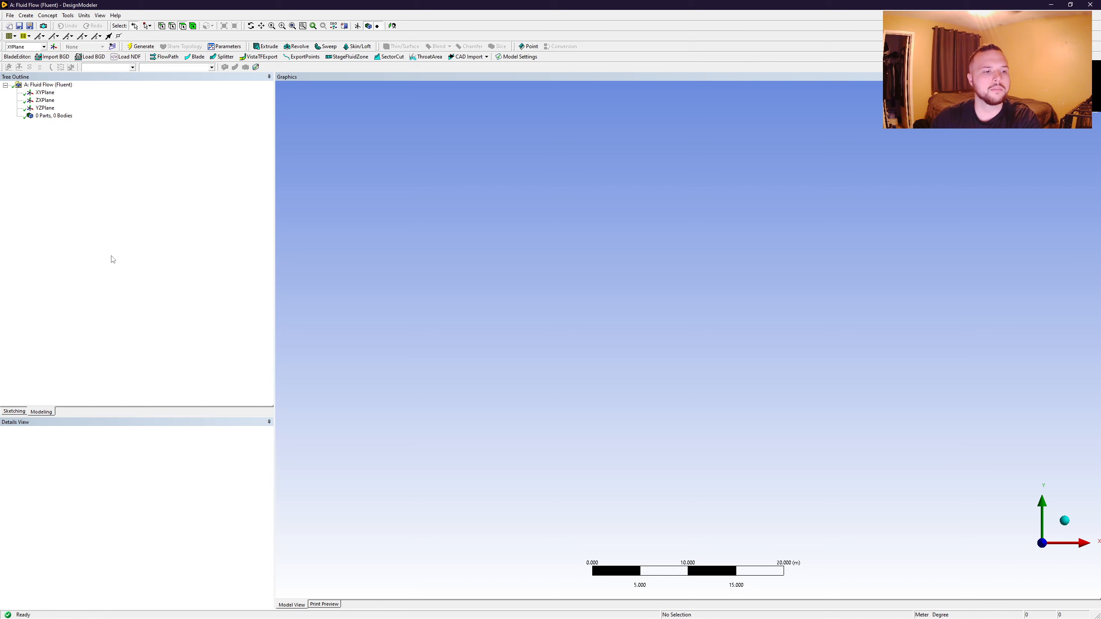
pyautogui.click(15, 411)
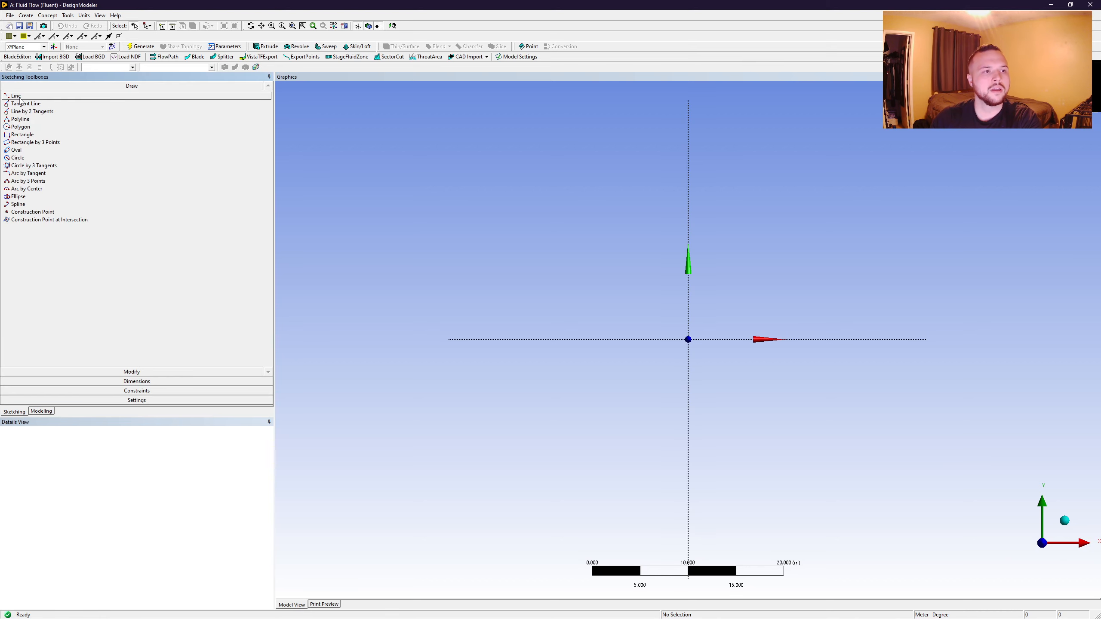
pyautogui.click(84, 15)
pyautogui.click(82, 17)
pyautogui.click(84, 15)
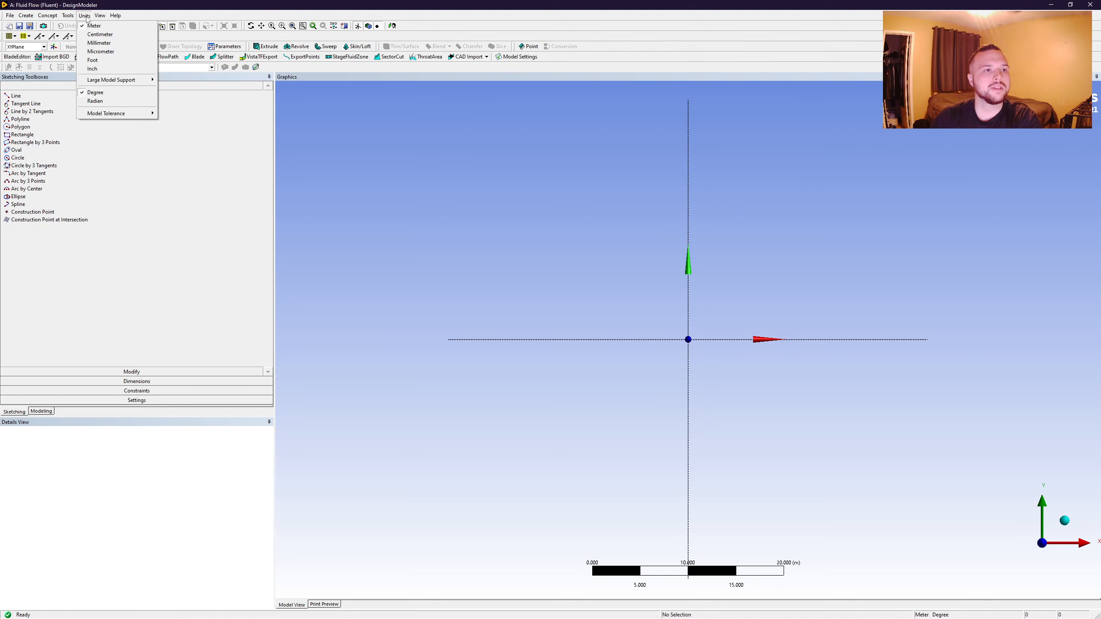
pyautogui.click(100, 33)
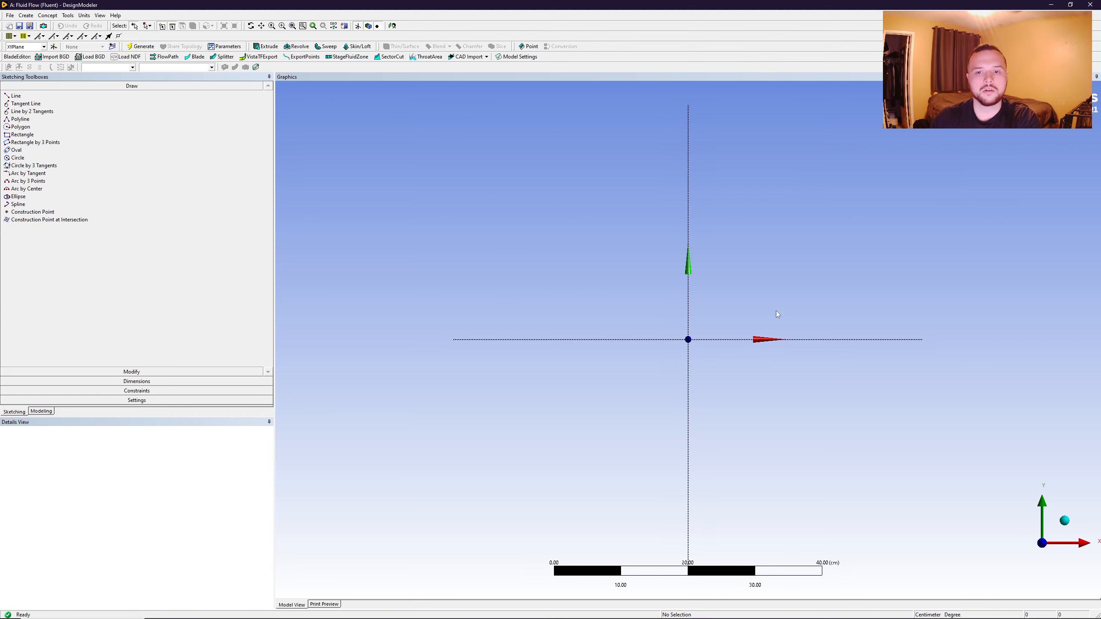
# - Draw four end-to-end horizontal lines along the X axis, about 11.2, 10.6, 11.7 and 14.9 cm long from the negative-X end
pyautogui.click(15, 95)
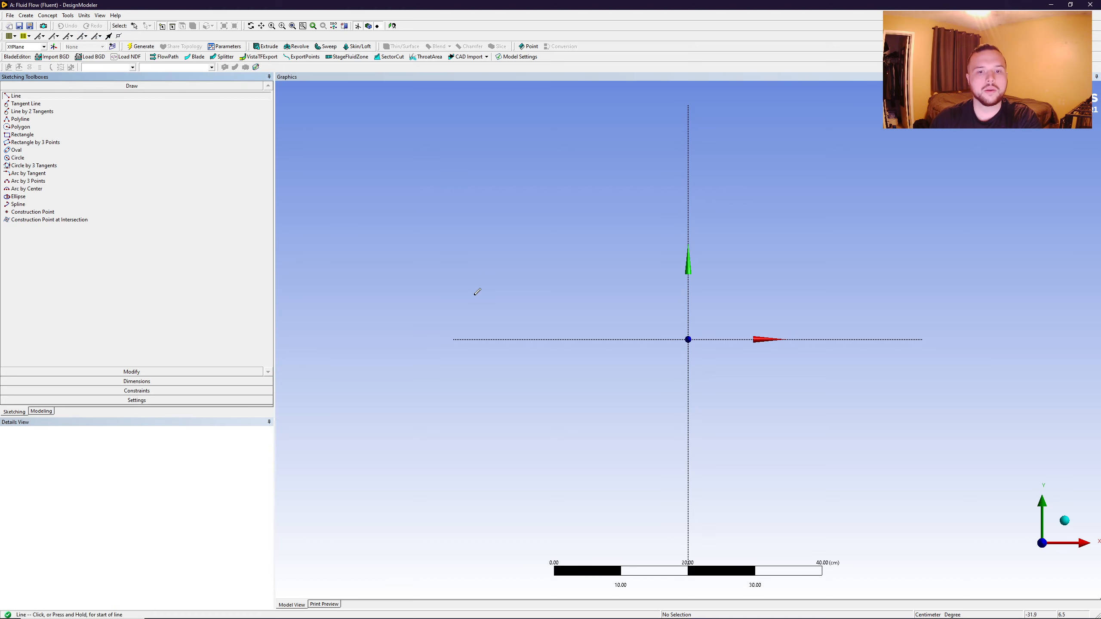
pyautogui.click(500, 339)
pyautogui.click(574, 339)
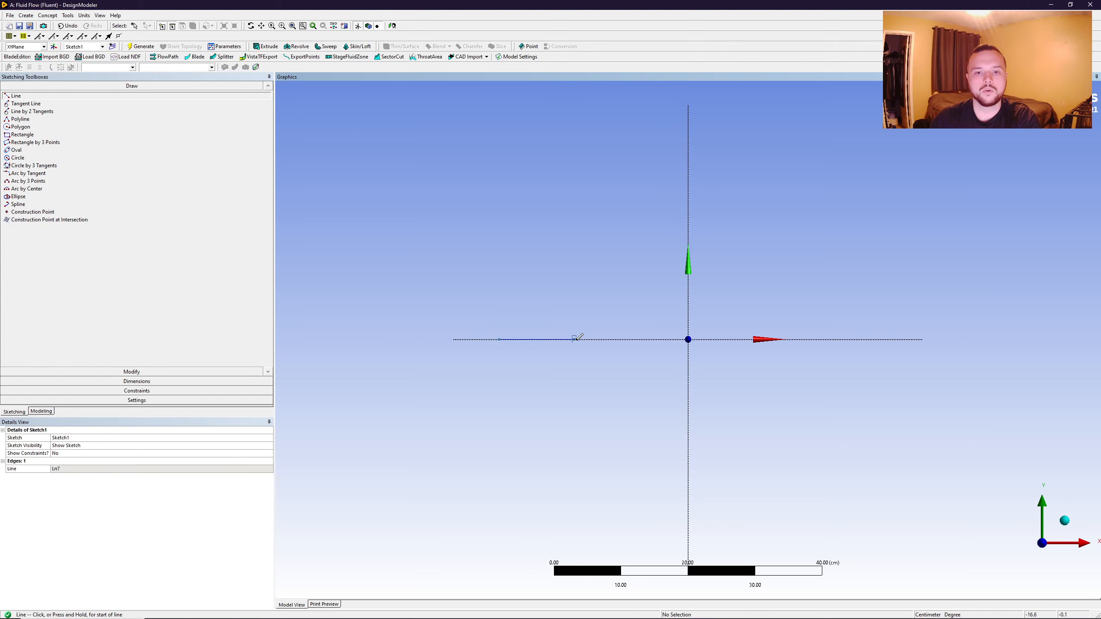
pyautogui.click(574, 339)
pyautogui.click(646, 339)
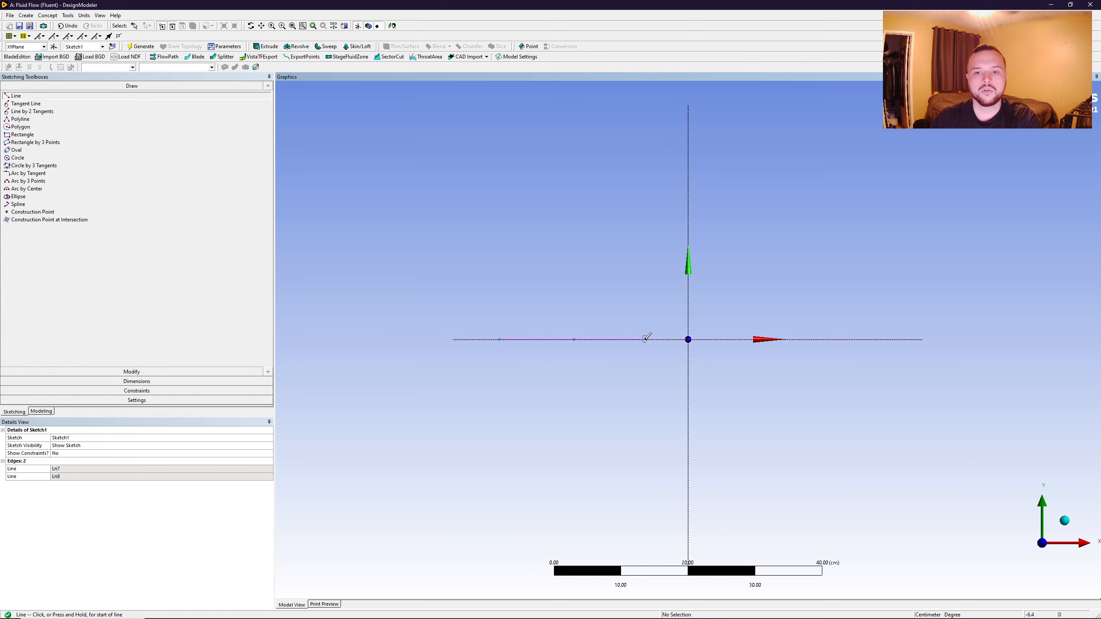
pyautogui.click(646, 339)
pyautogui.click(688, 339)
pyautogui.click(687, 340)
pyautogui.click(725, 339)
pyautogui.click(825, 340)
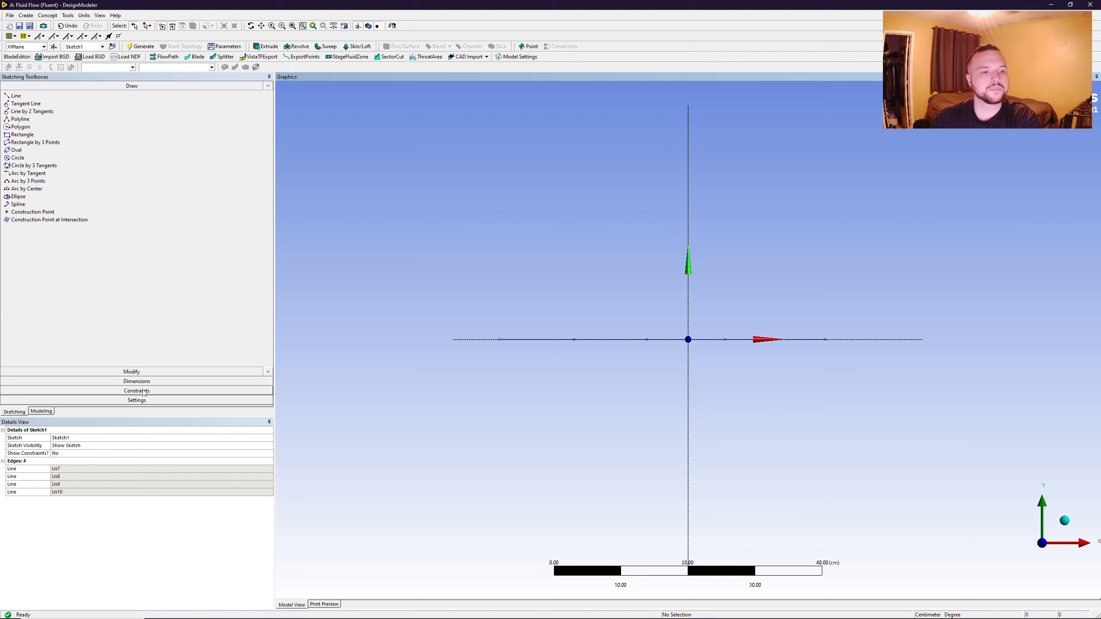
# - Add a horizontal dimension below each of the four line segments on the X axis
pyautogui.click(135, 380)
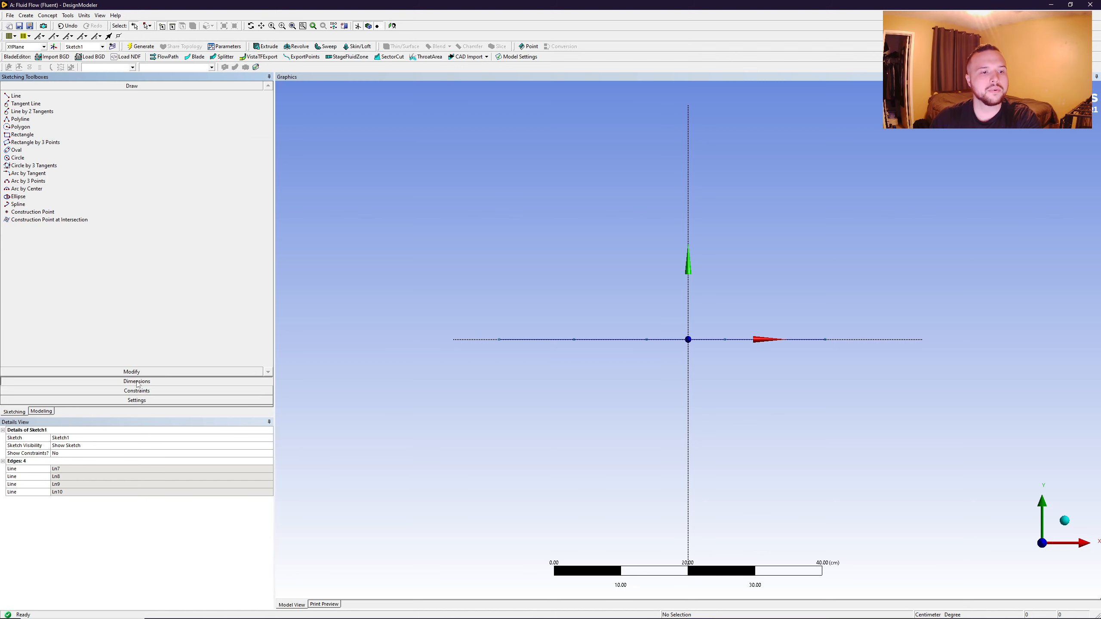
pyautogui.click(25, 122)
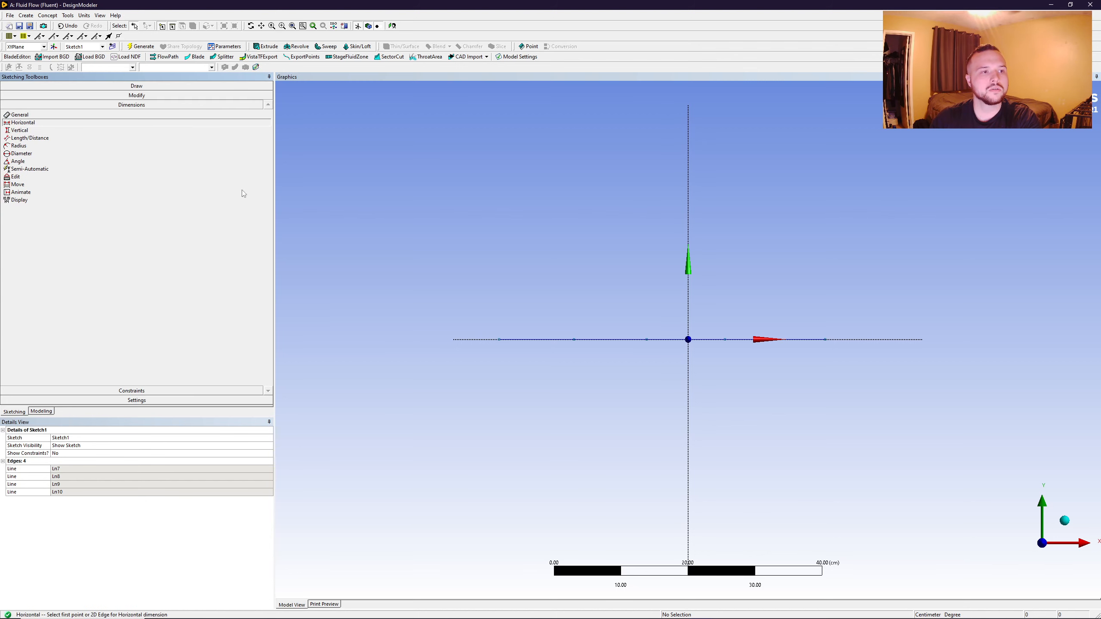
pyautogui.click(500, 340)
pyautogui.click(574, 340)
pyautogui.click(571, 381)
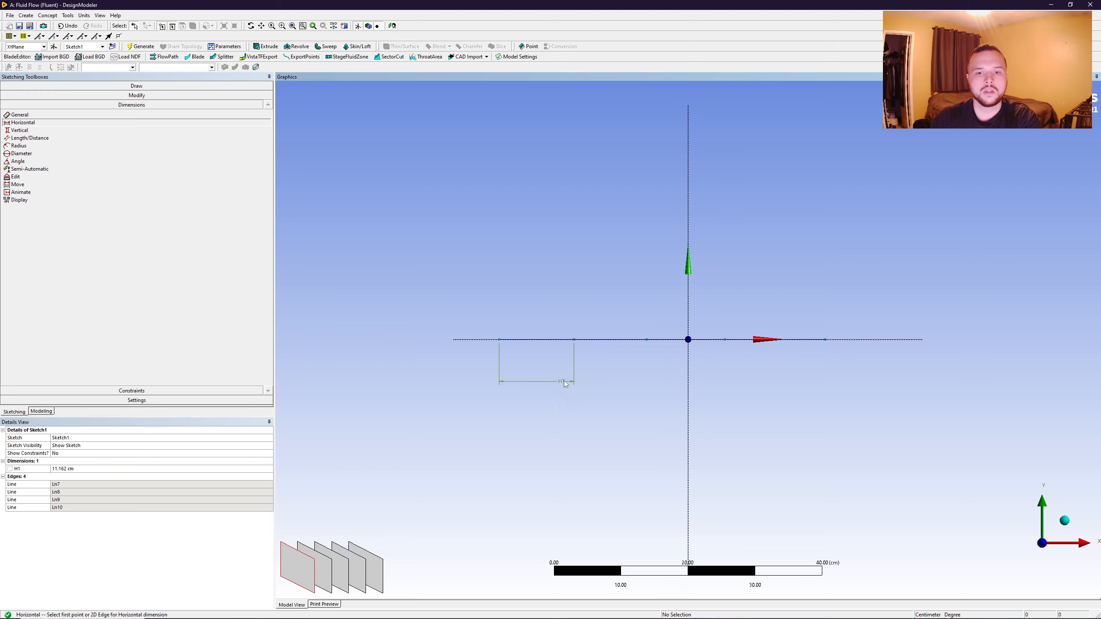
pyautogui.click(575, 341)
pyautogui.click(647, 339)
pyautogui.click(637, 372)
pyautogui.click(647, 340)
pyautogui.click(725, 339)
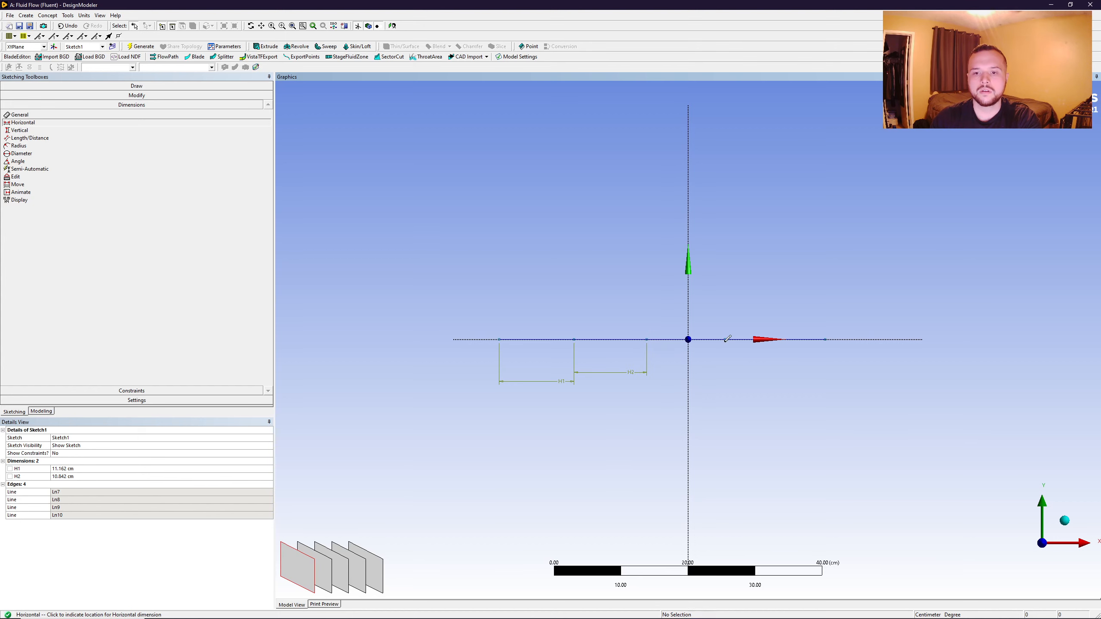
pyautogui.click(728, 347)
pyautogui.click(725, 339)
pyautogui.click(825, 340)
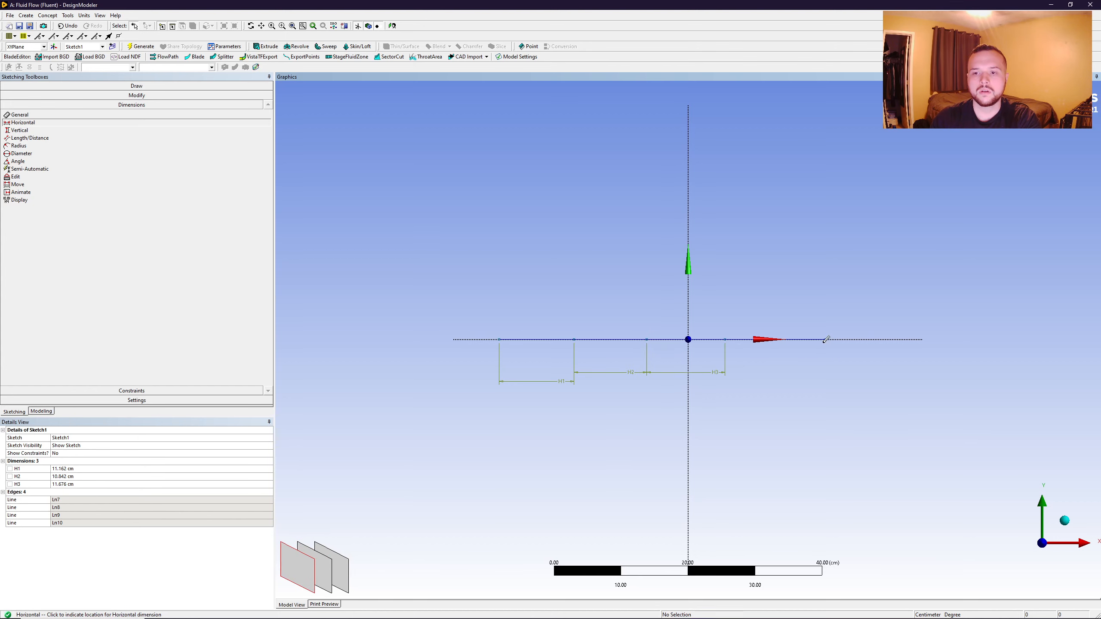
pyautogui.click(811, 378)
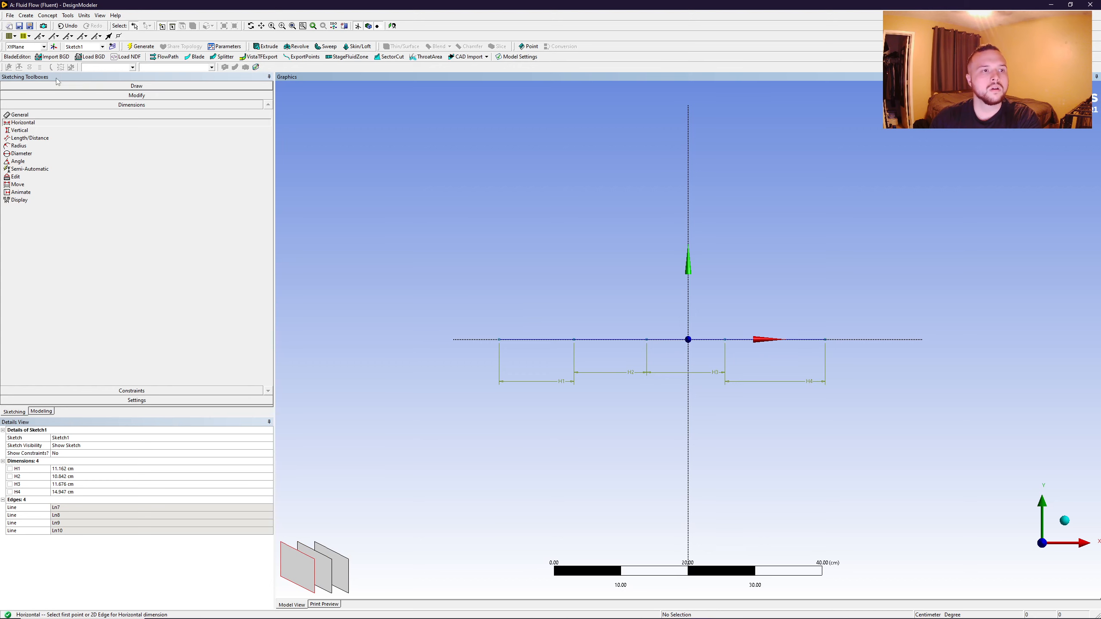
# - Draw one long line over the four segments, from the outer negative-X endpoint to the outer positive-X endpoint
pyautogui.click(71, 87)
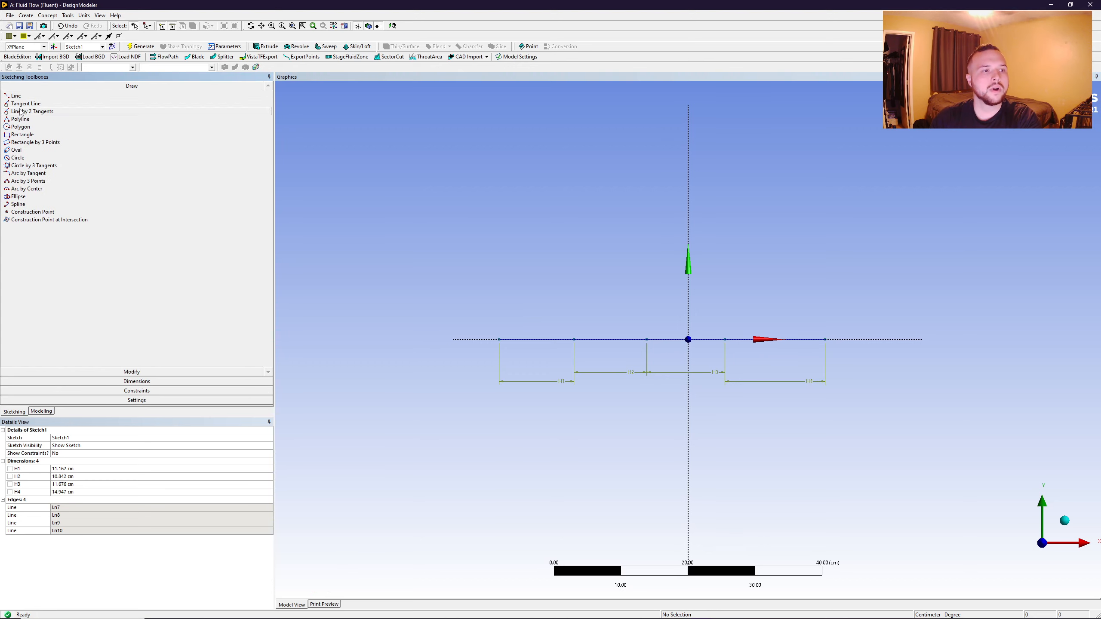
pyautogui.click(16, 96)
pyautogui.click(499, 339)
pyautogui.click(824, 339)
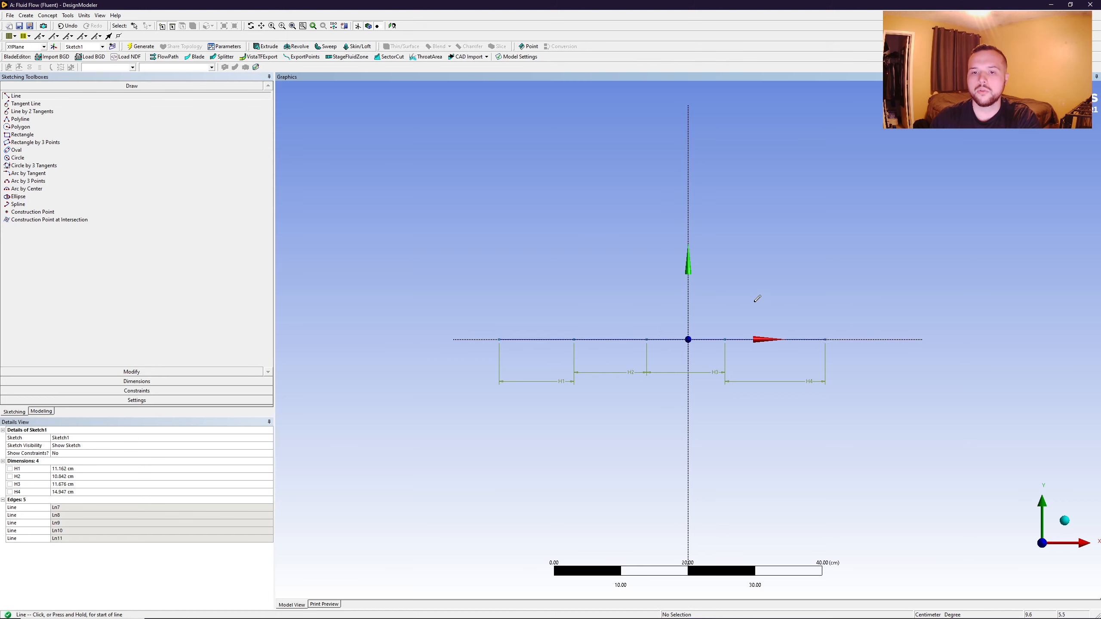
pyautogui.press('Escape')
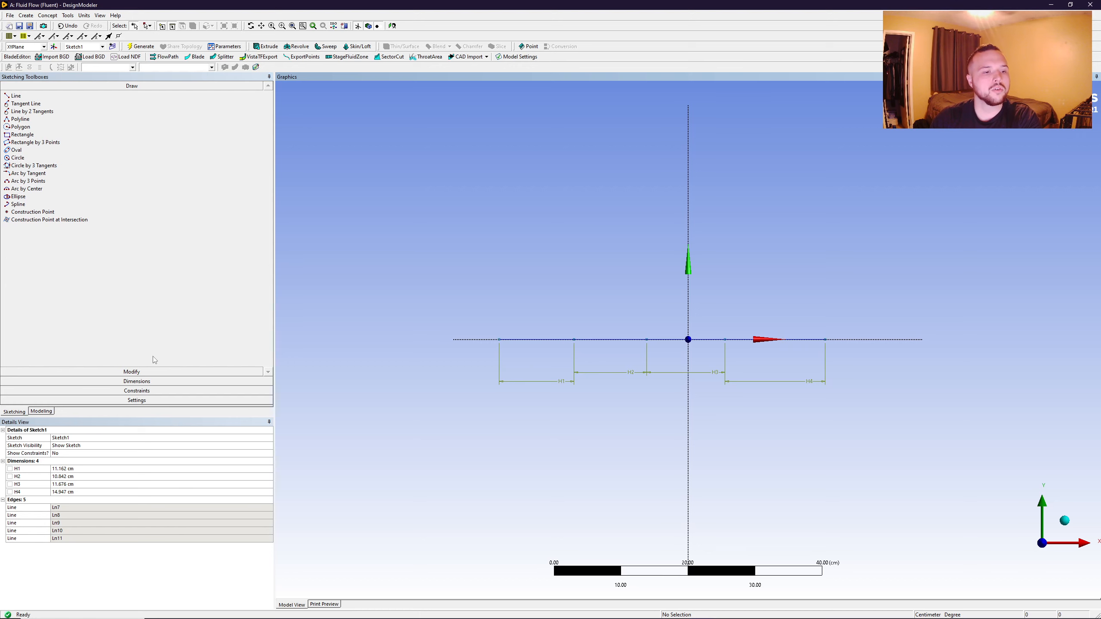
# - Centre the full-length line on the origin with a Midpoint constraint
pyautogui.click(148, 391)
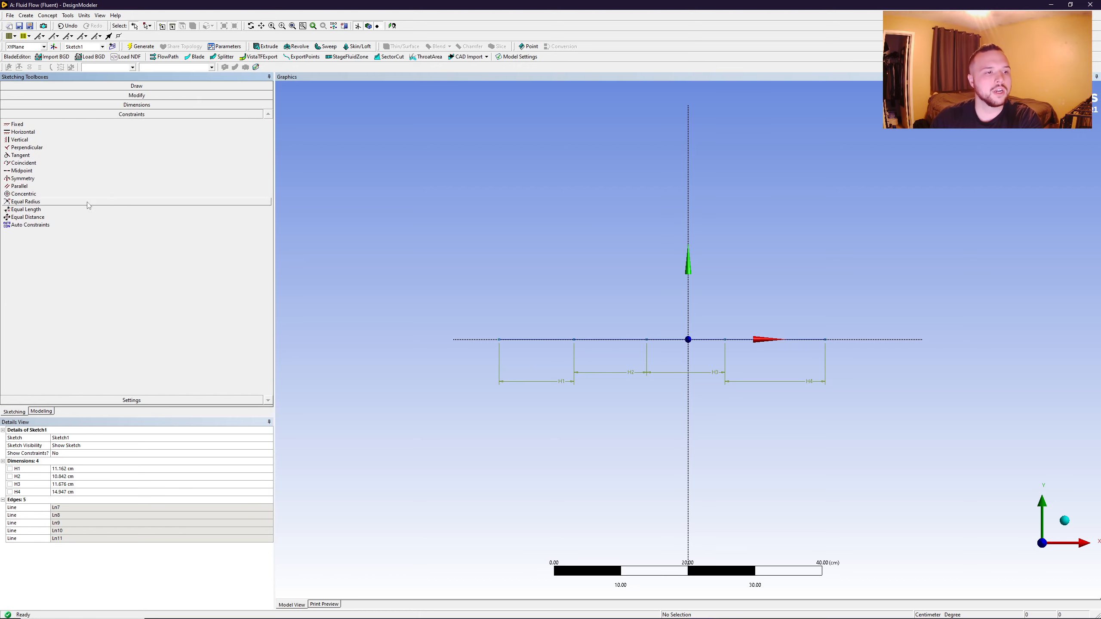
pyautogui.click(22, 171)
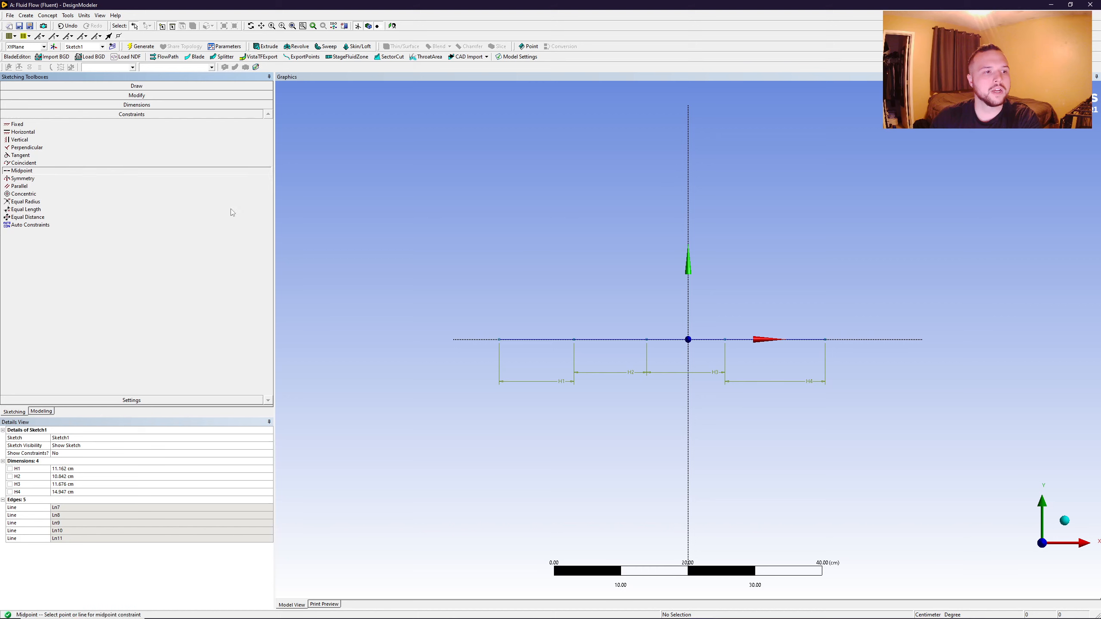
pyautogui.click(561, 340)
pyautogui.click(688, 341)
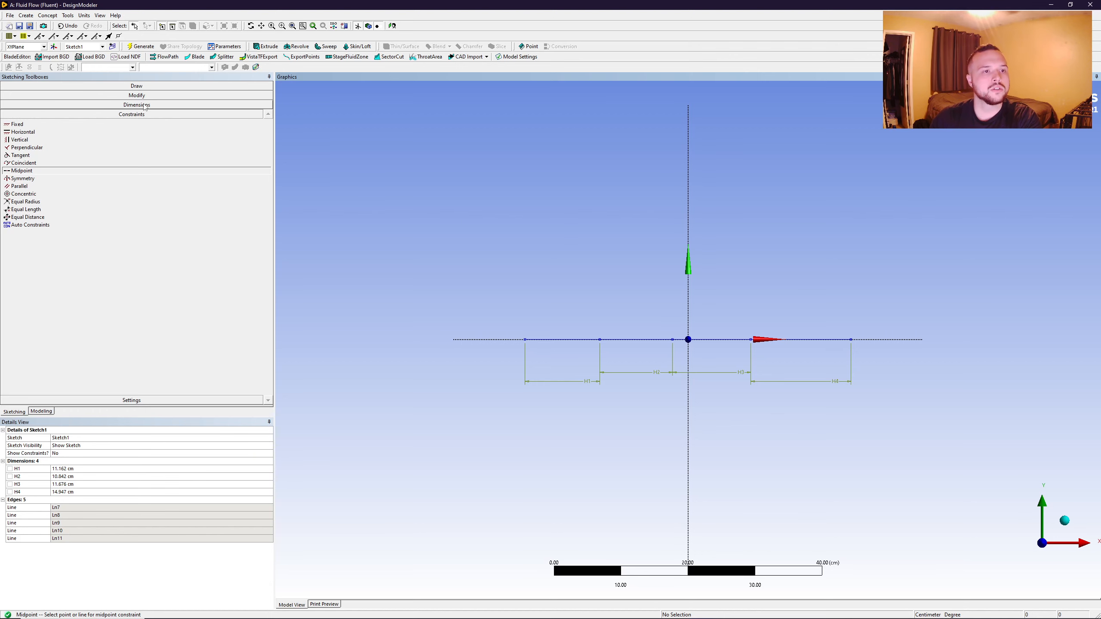
# - Set the horizontal dimensions of the first two segments from the negative-X end to 31.5 cm and 63 cm
pyautogui.click(74, 469)
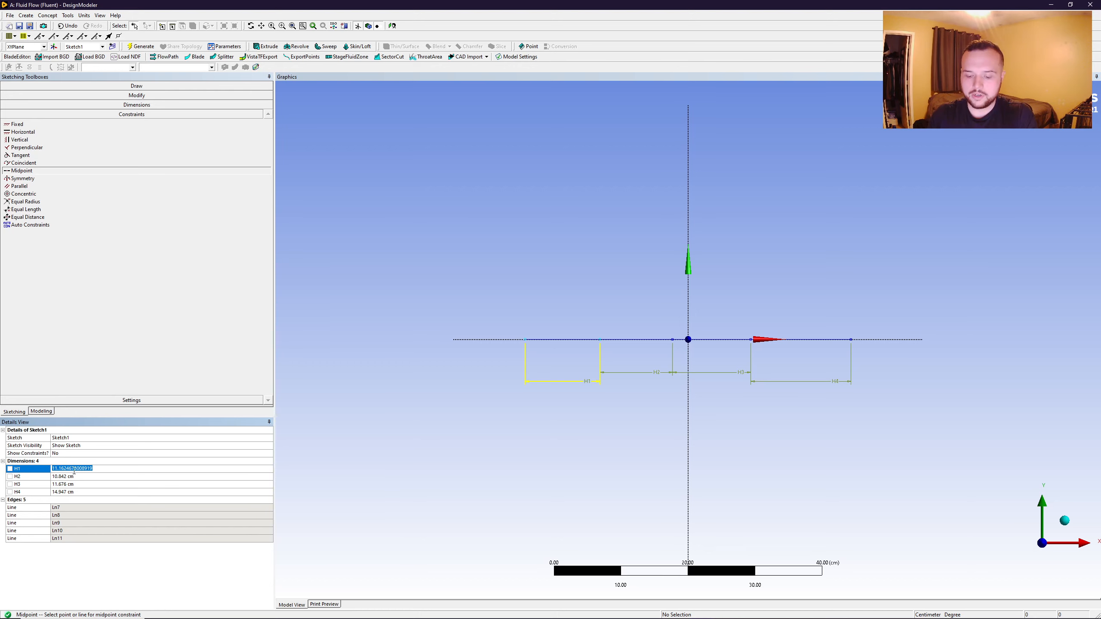
pyautogui.write('31.5')
pyautogui.press('Return')
pyautogui.click(78, 477)
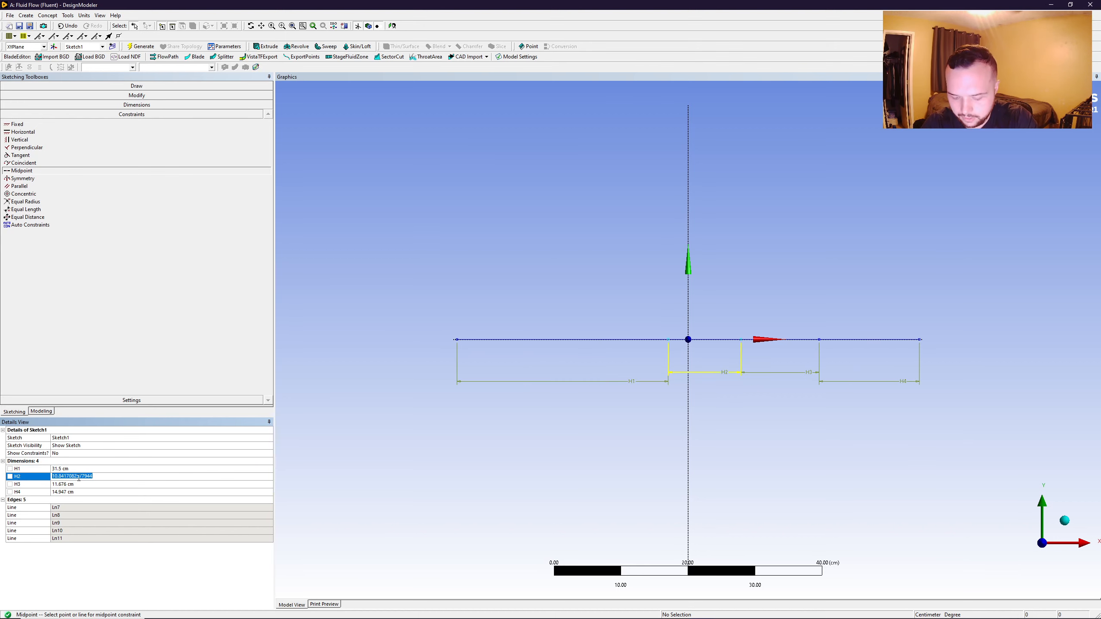
pyautogui.write('63')
pyautogui.press('Return')
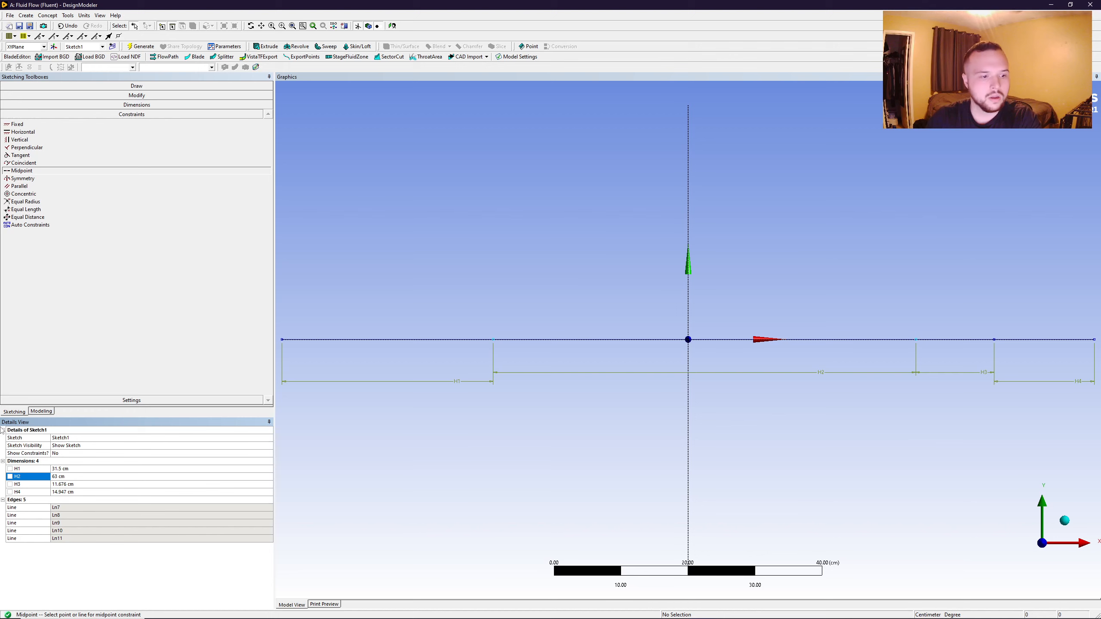
# - Set the horizontal dimensions of the third and fourth segments from the negative-X end to 32 cm and 60.5 cm
pyautogui.click(74, 484)
pyautogui.write('32')
pyautogui.press('Return')
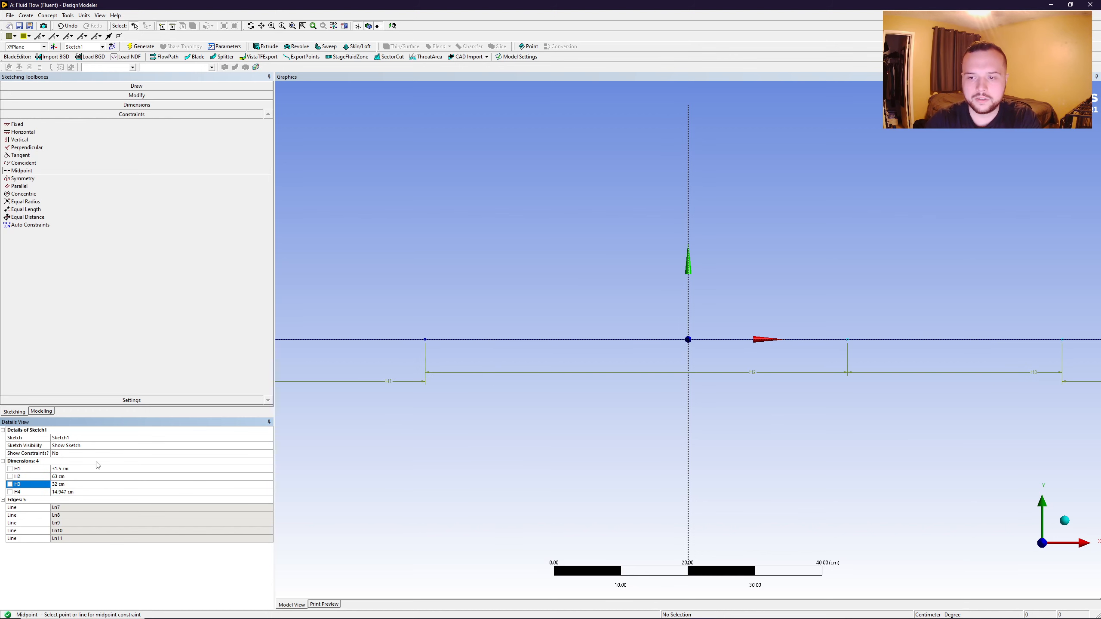
pyautogui.scroll(-3, 575, 363)
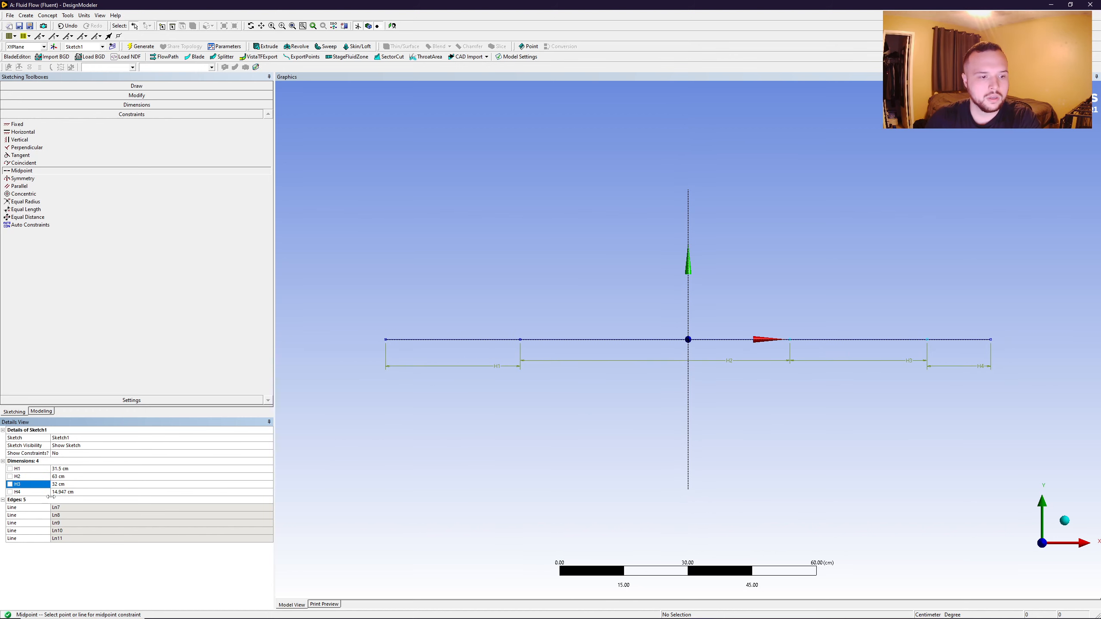
pyautogui.click(71, 492)
pyautogui.write('60.5')
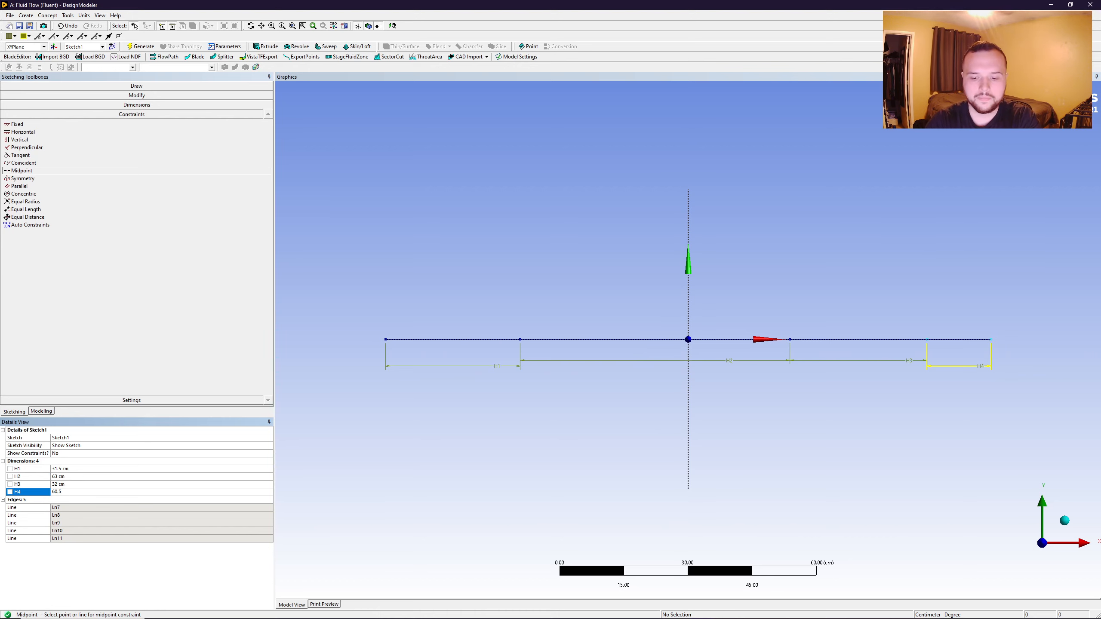
pyautogui.press('Return')
# - Draw five separate vertical lines across the X axis, one near each segment endpoint
pyautogui.scroll(-2, 687, 331)
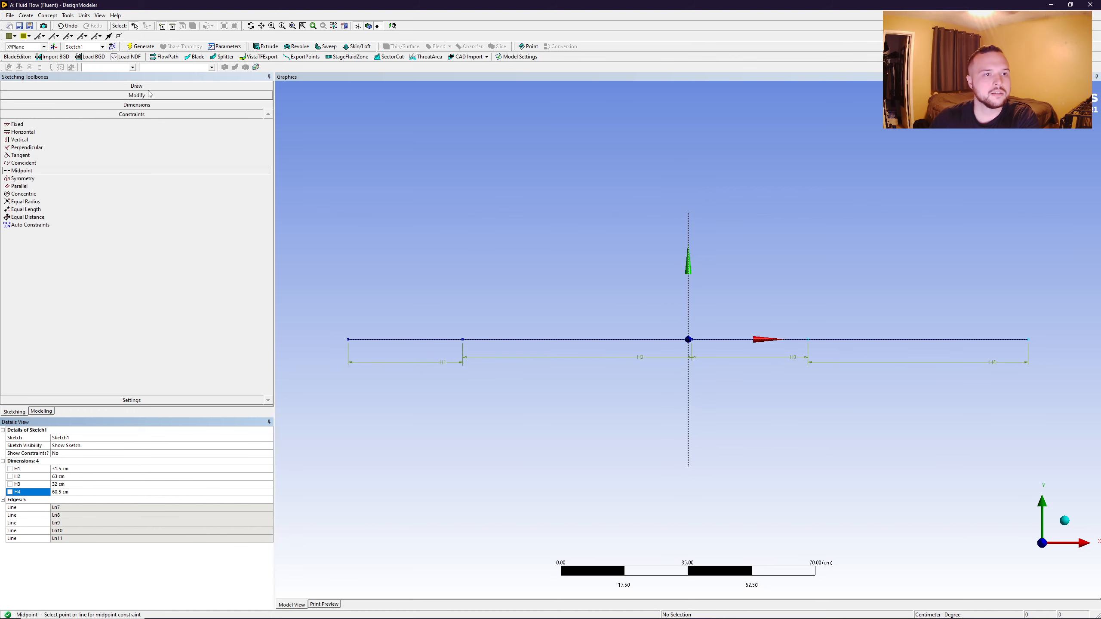
pyautogui.click(25, 86)
pyautogui.click(17, 96)
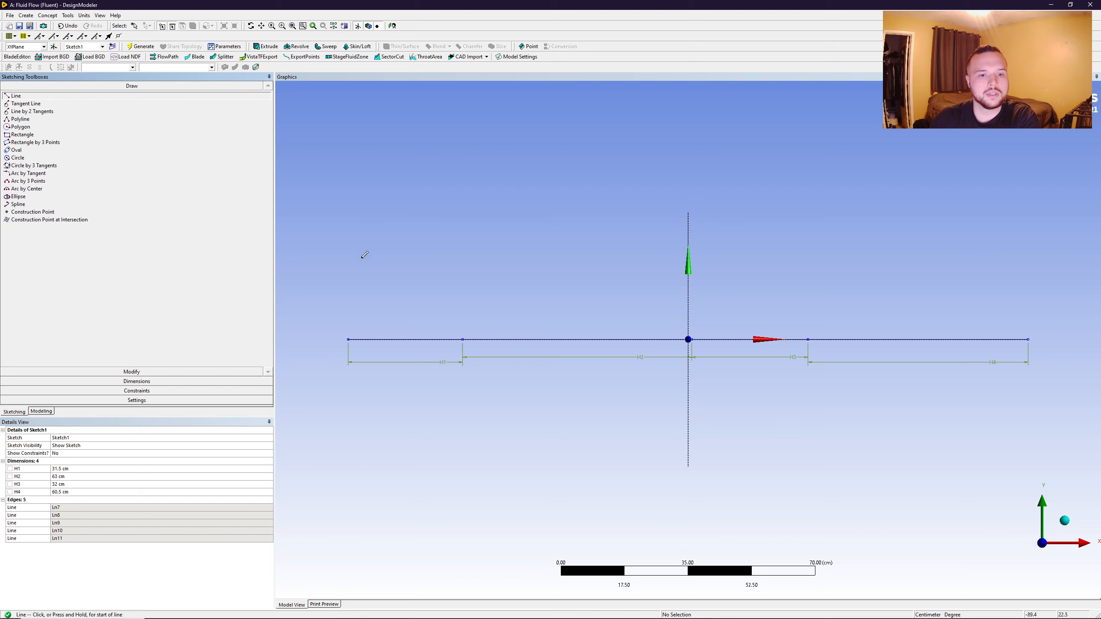
pyautogui.click(334, 263)
pyautogui.click(335, 401)
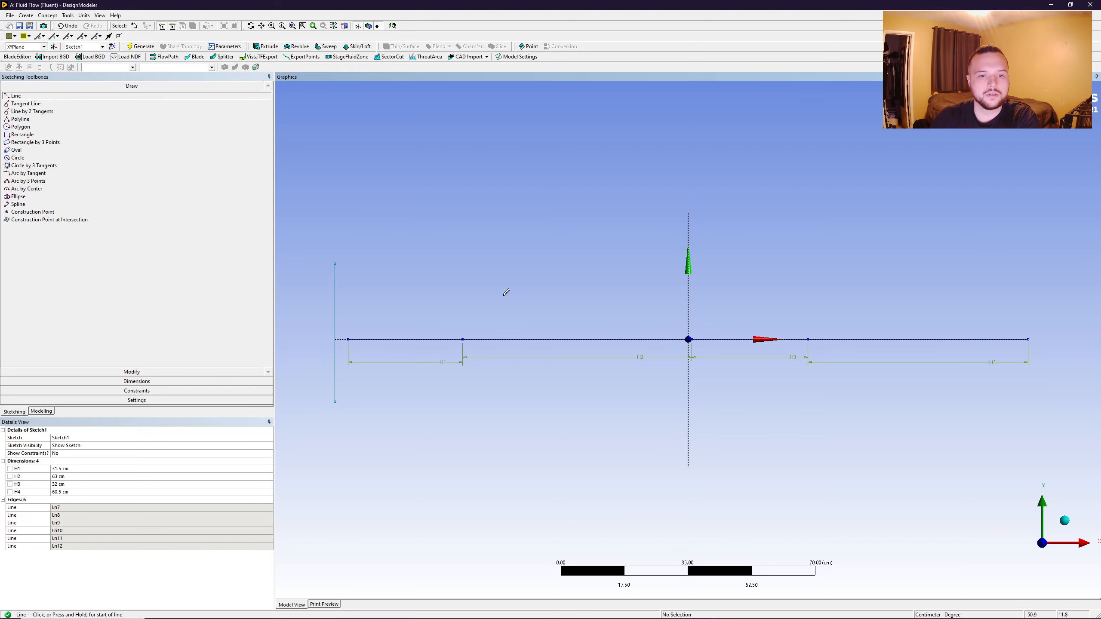
pyautogui.click(487, 274)
pyautogui.click(488, 400)
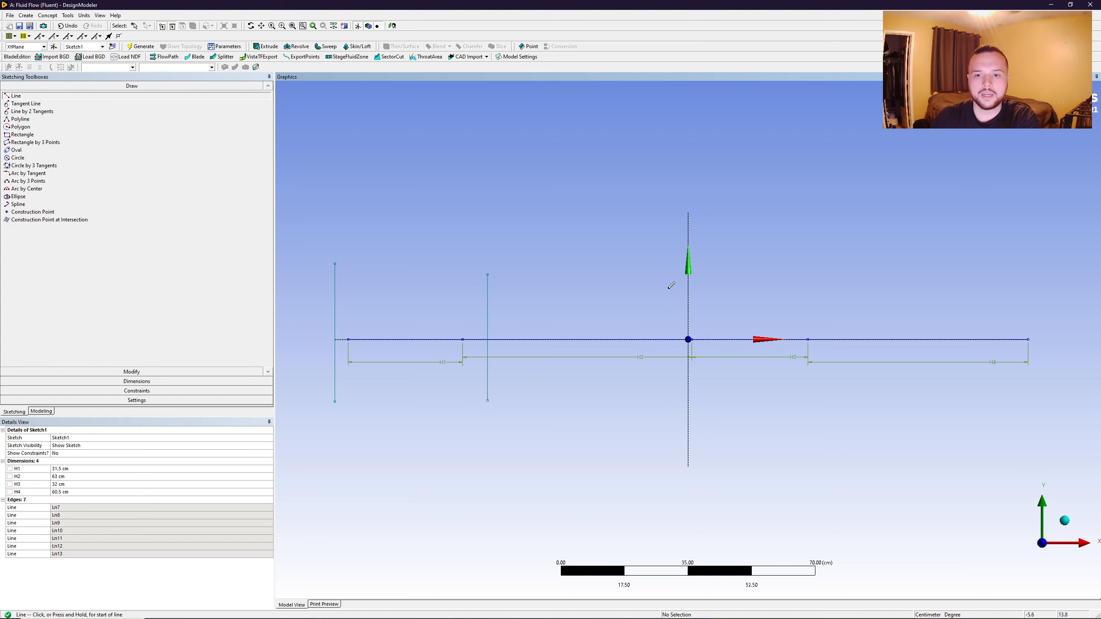
pyautogui.click(703, 286)
pyautogui.click(703, 403)
pyautogui.click(834, 290)
pyautogui.click(831, 400)
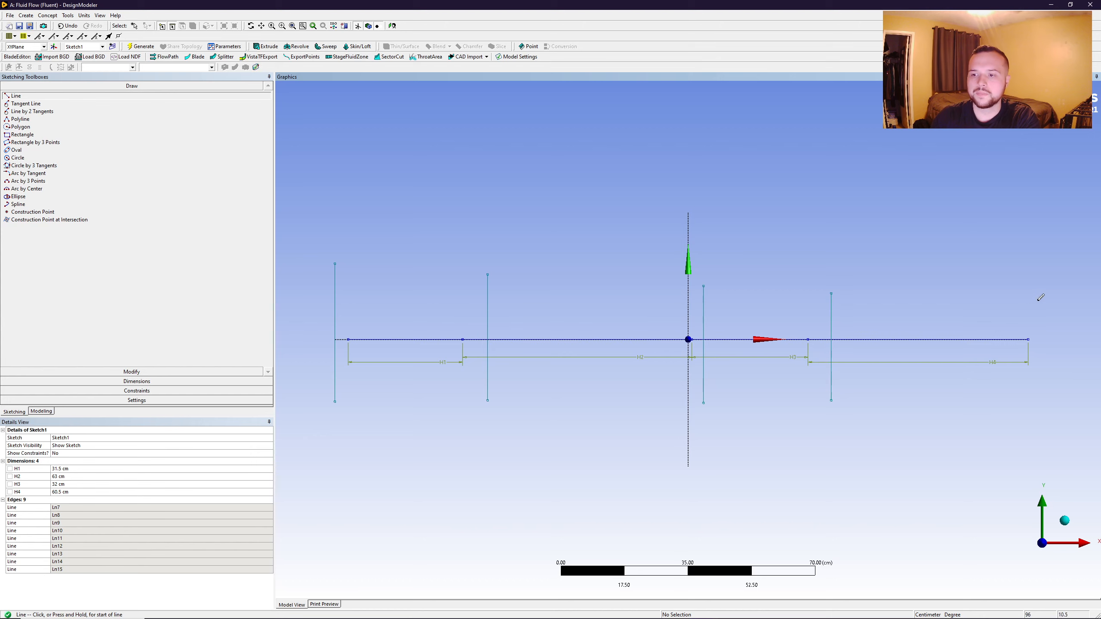
pyautogui.click(1040, 290)
pyautogui.click(1041, 399)
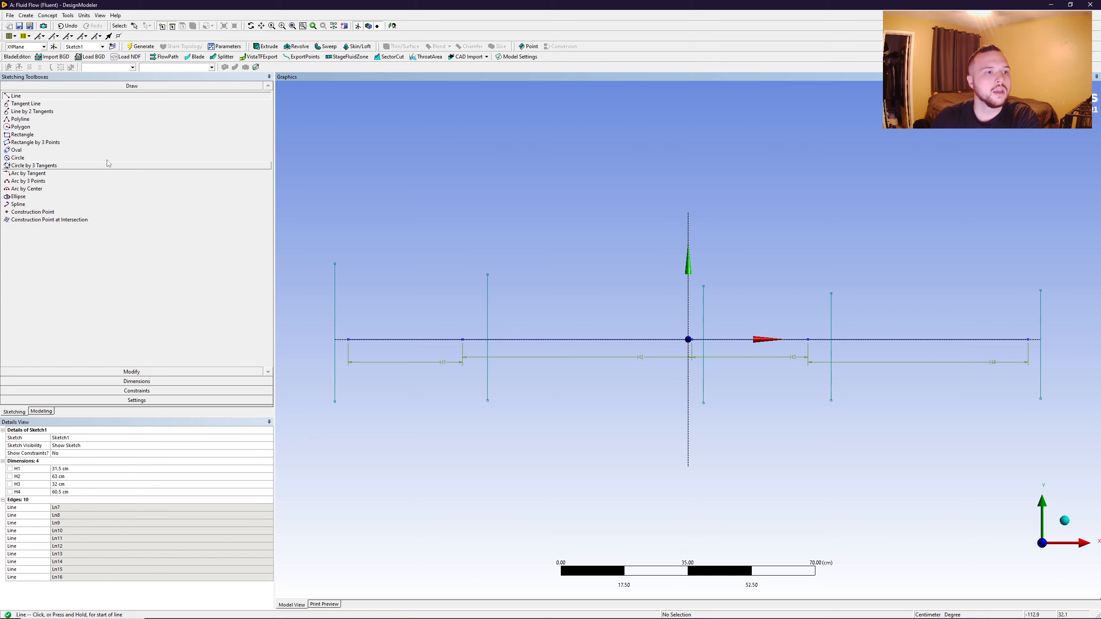
# - Centre the first two vertical lines from the negative-X end on their segment endpoints with Midpoint constraints
pyautogui.click(137, 381)
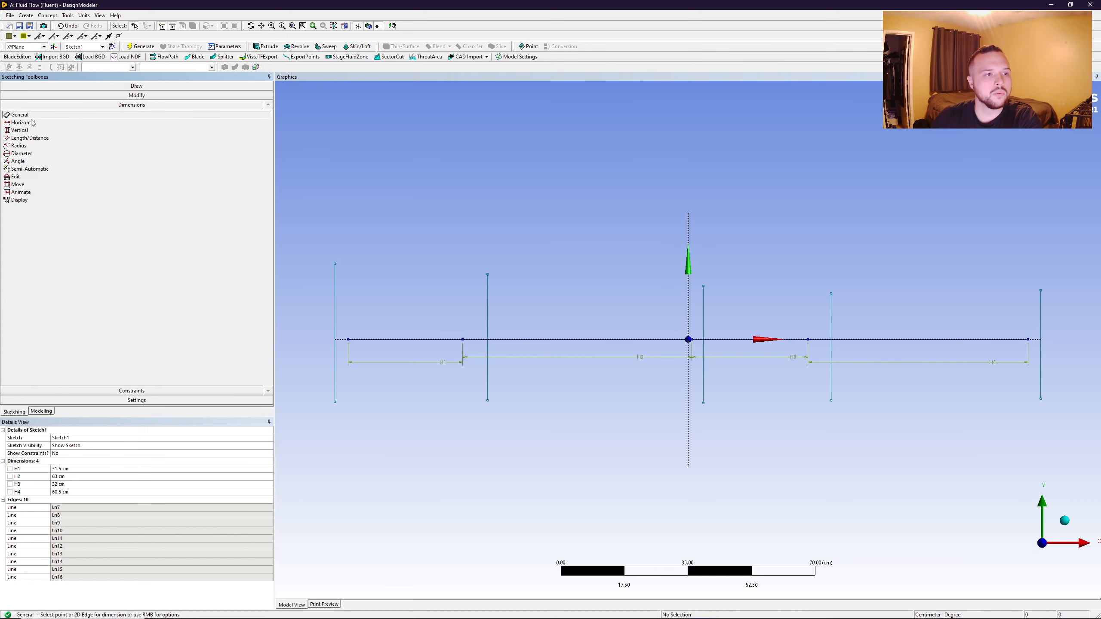
pyautogui.click(114, 391)
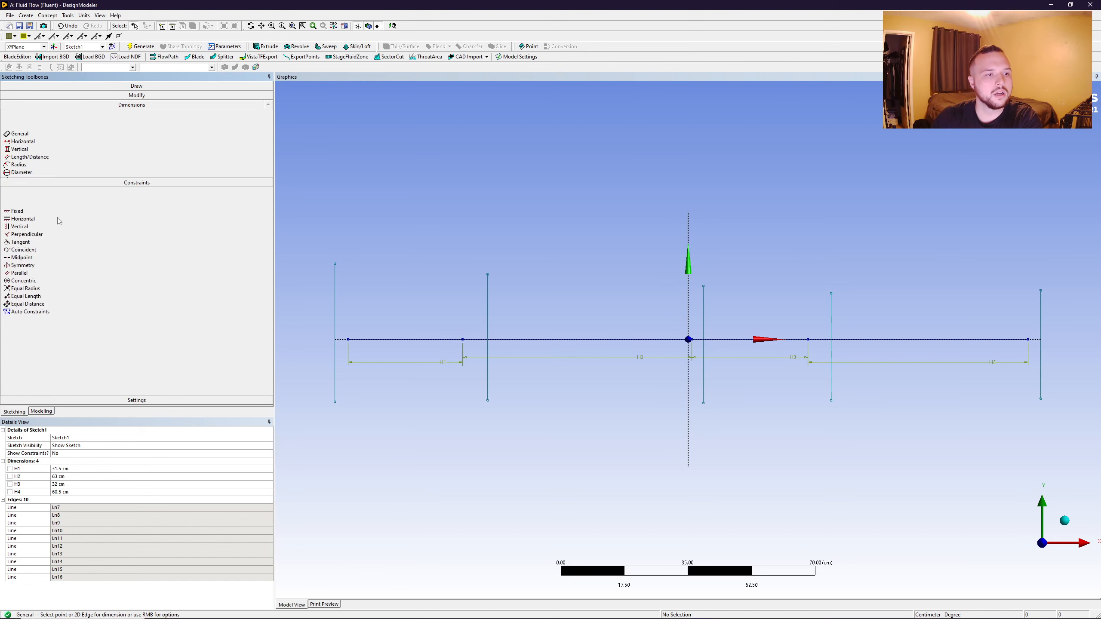
pyautogui.click(22, 170)
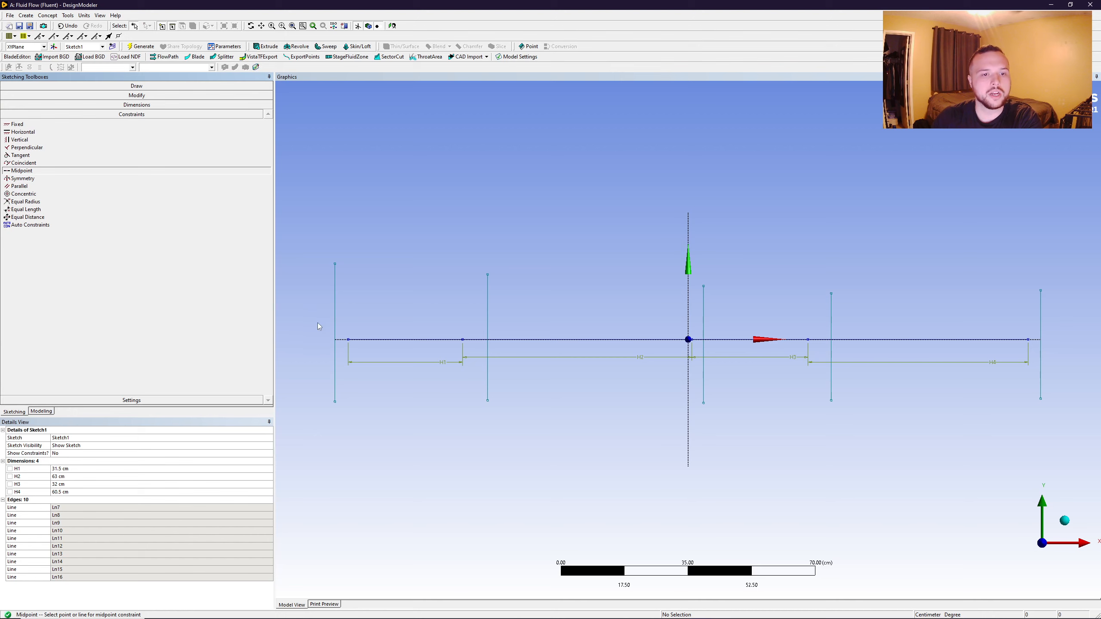
pyautogui.click(335, 321)
pyautogui.click(348, 340)
pyautogui.click(487, 320)
pyautogui.click(463, 341)
# - Apply Midpoint constraints to centre the third, fourth and fifth vertical lines on their corresponding segment endpoints on the X axis
pyautogui.click(703, 339)
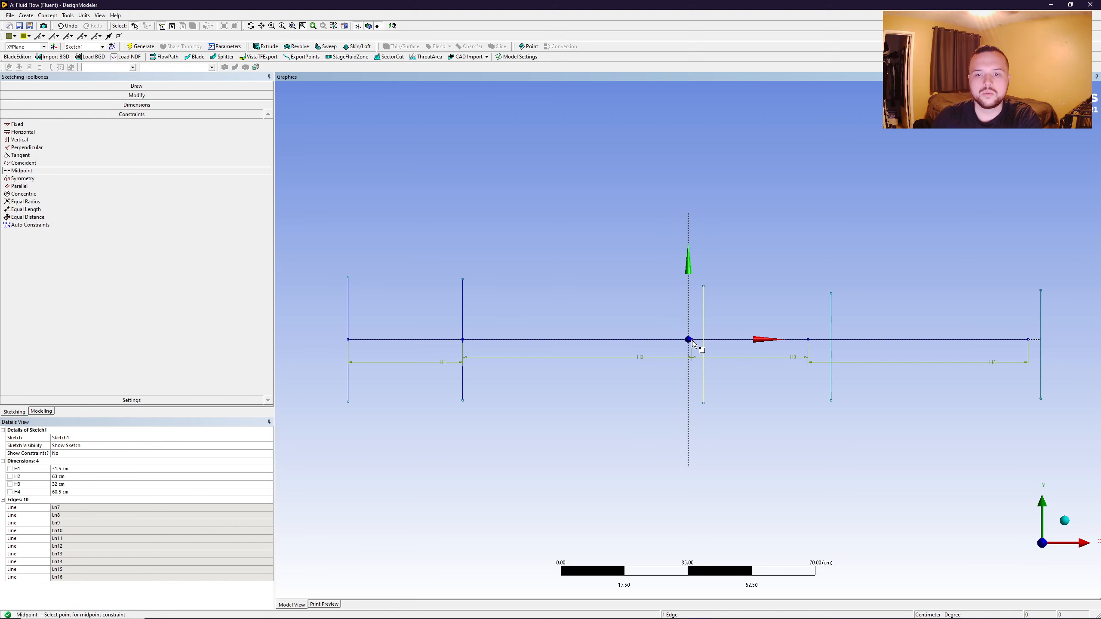
pyautogui.click(692, 340)
pyautogui.click(830, 335)
pyautogui.click(808, 339)
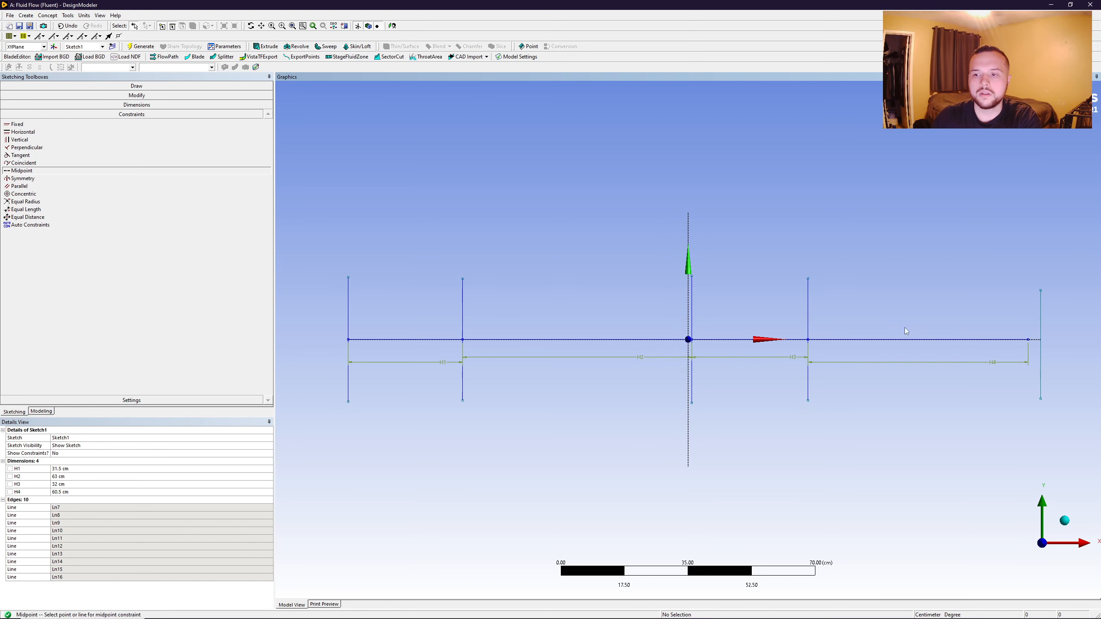
pyautogui.click(1041, 336)
pyautogui.click(1028, 340)
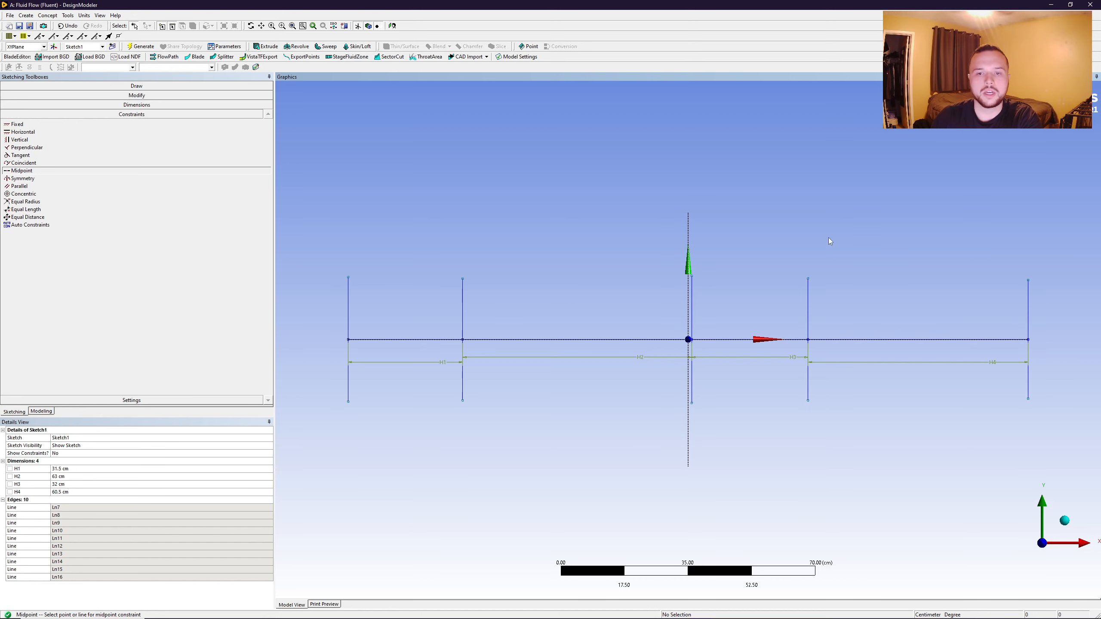
# - Add vertical dimensions to the full heights of the first two vertical lines from the negative-X end
pyautogui.click(143, 96)
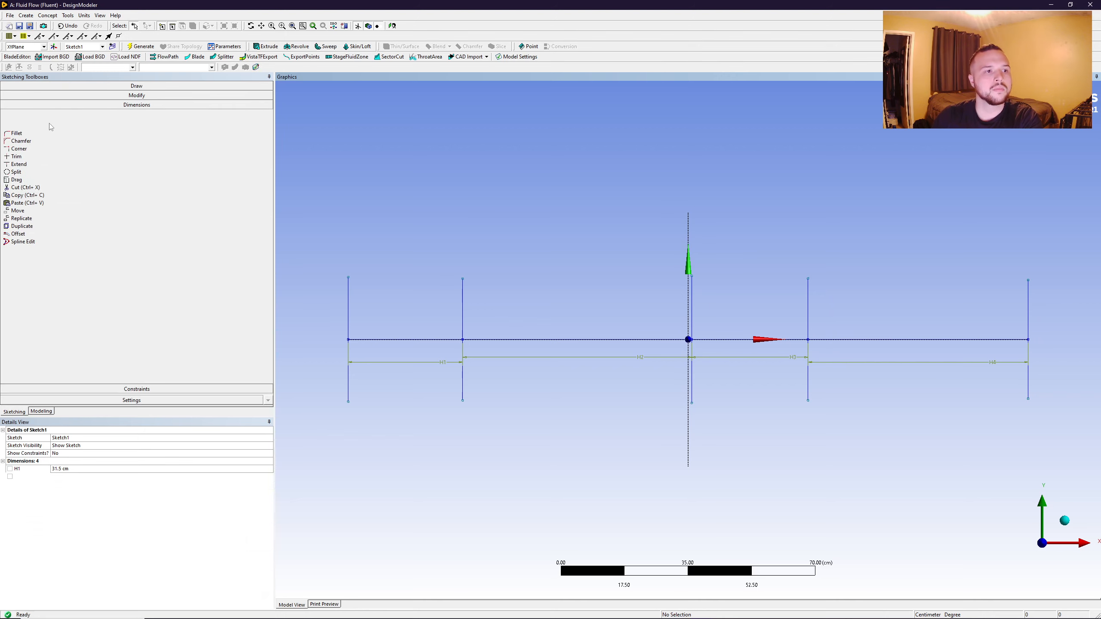
pyautogui.click(131, 381)
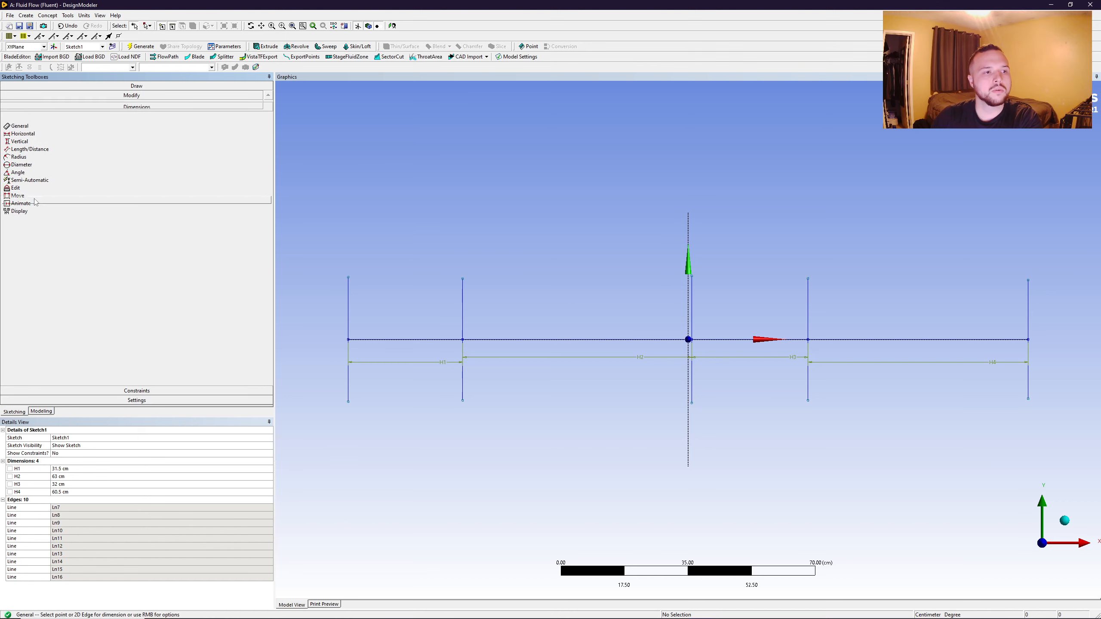
pyautogui.click(19, 130)
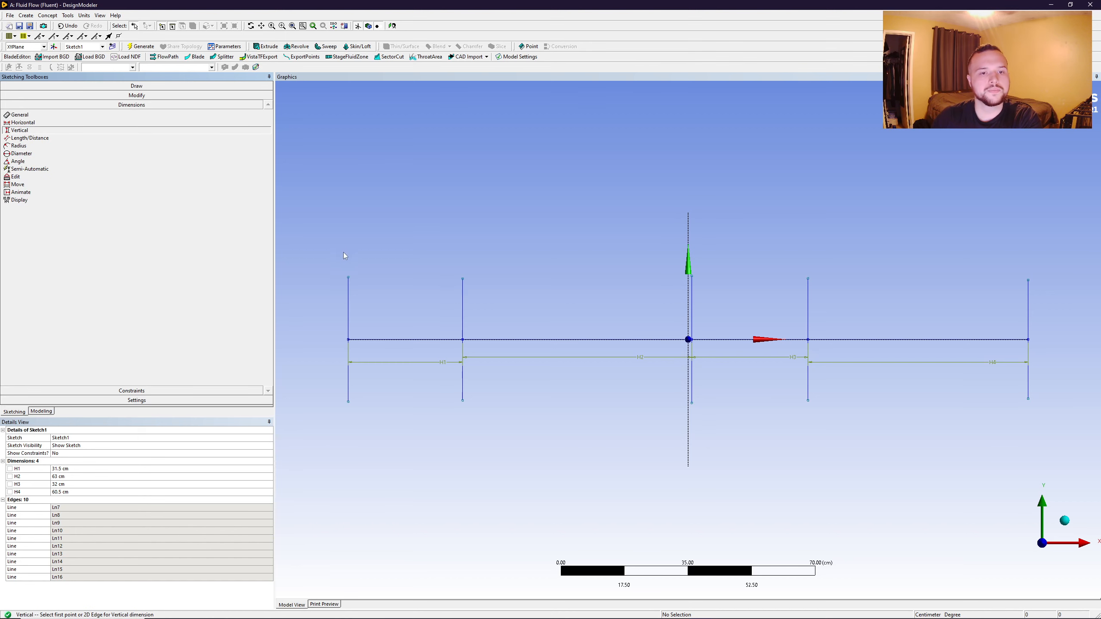
pyautogui.click(348, 277)
pyautogui.click(348, 401)
pyautogui.click(311, 345)
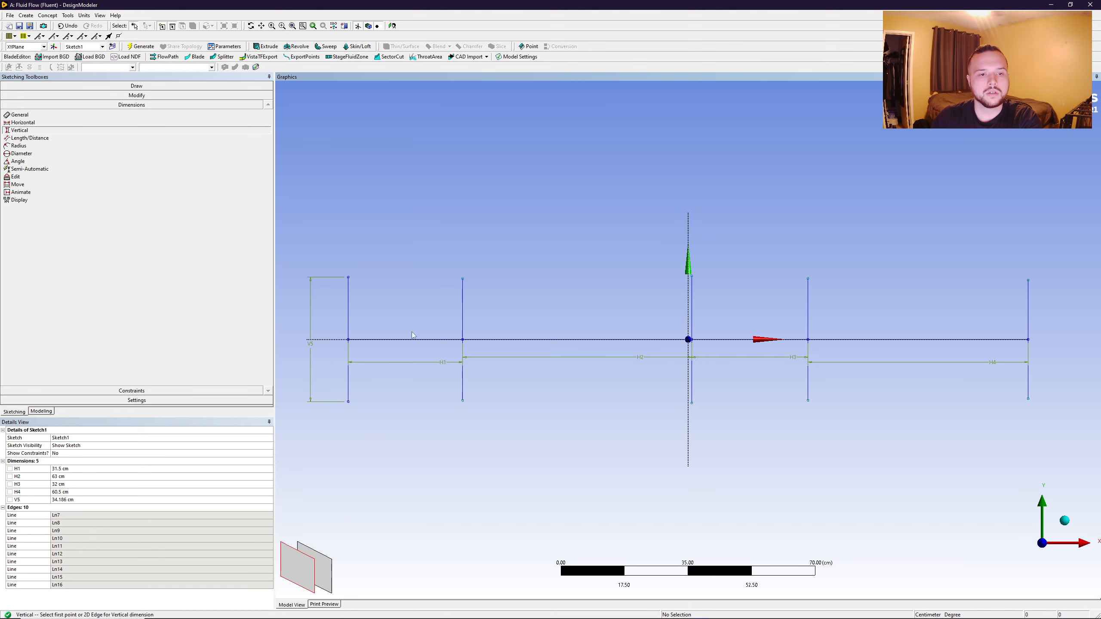
pyautogui.click(463, 278)
pyautogui.click(462, 400)
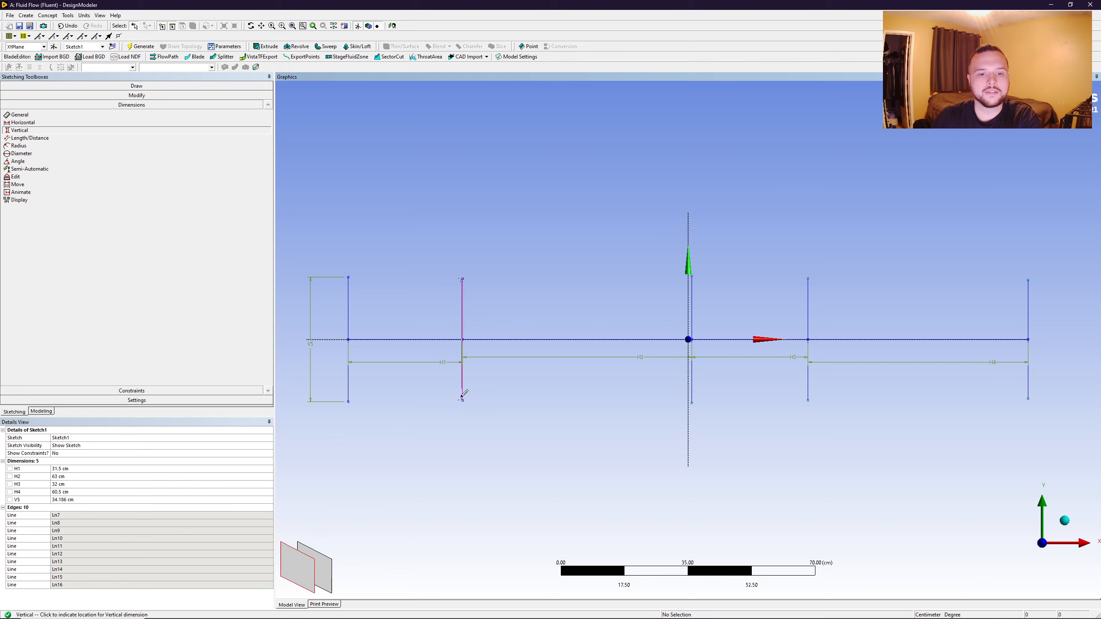
pyautogui.click(425, 350)
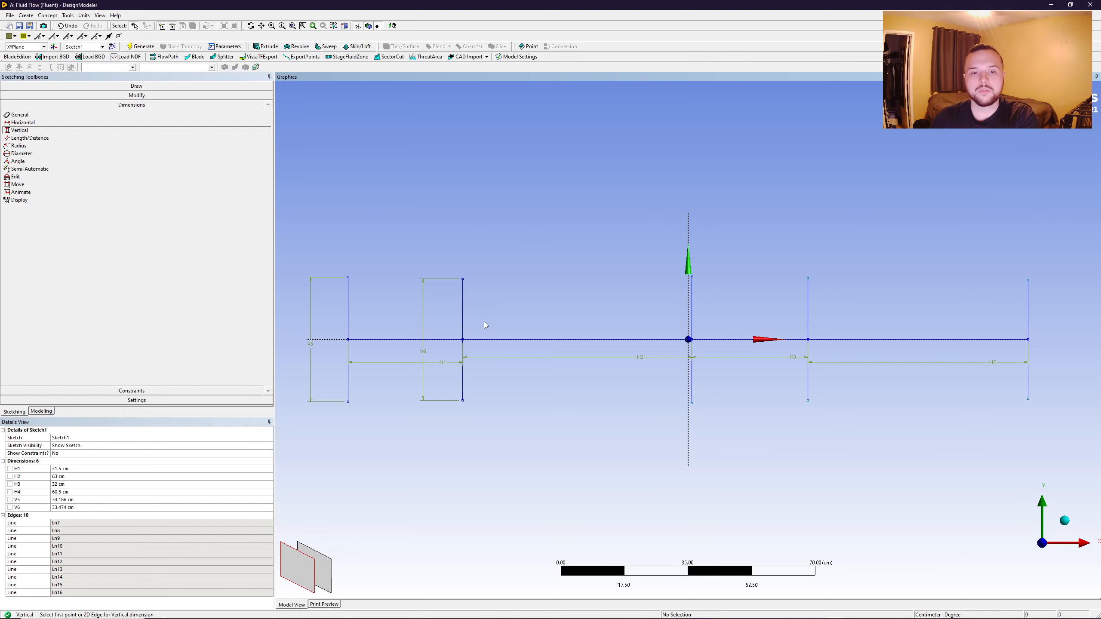
# - Add vertical dimensions to the full heights of the third, fourth and fifth vertical lines
pyautogui.click(692, 276)
pyautogui.click(692, 403)
pyautogui.click(618, 362)
pyautogui.click(808, 279)
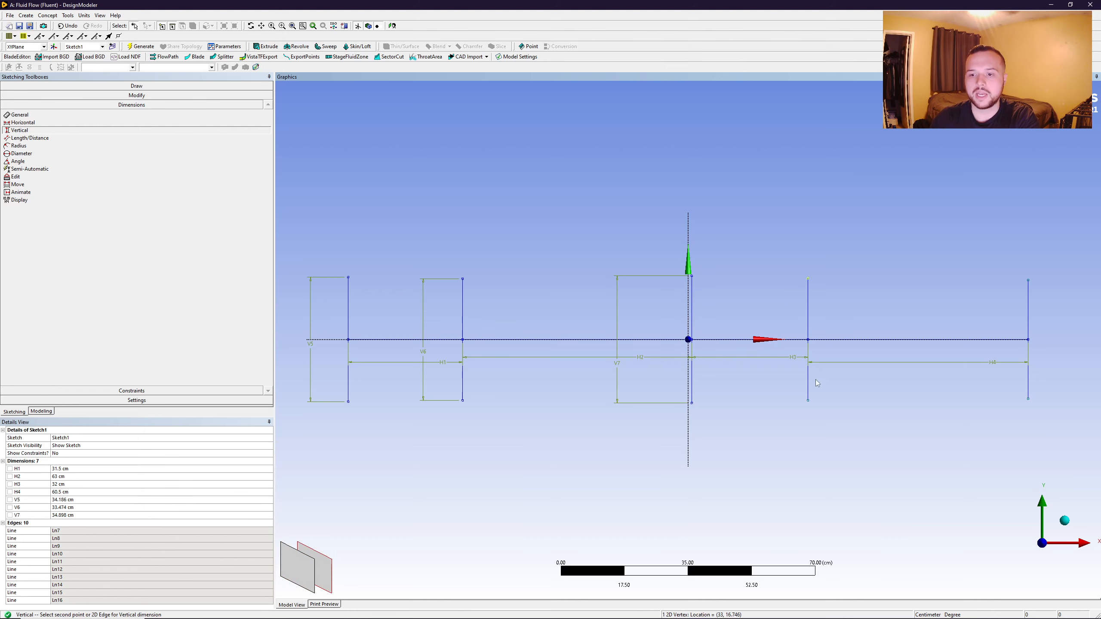
pyautogui.click(808, 400)
pyautogui.click(786, 363)
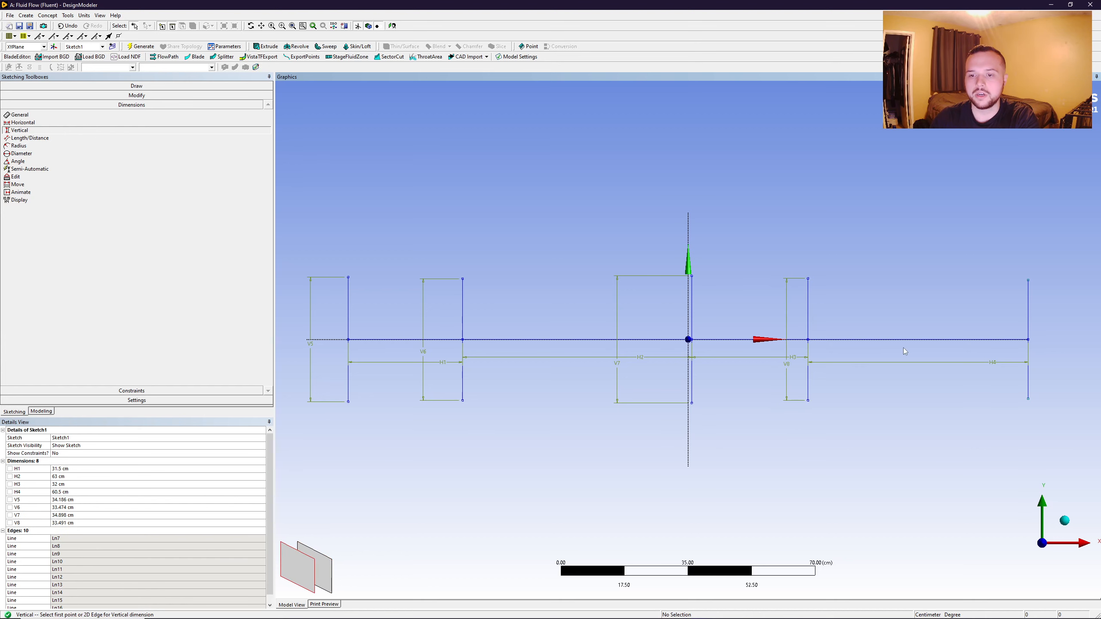
pyautogui.click(1028, 281)
pyautogui.click(1028, 398)
pyautogui.click(1066, 365)
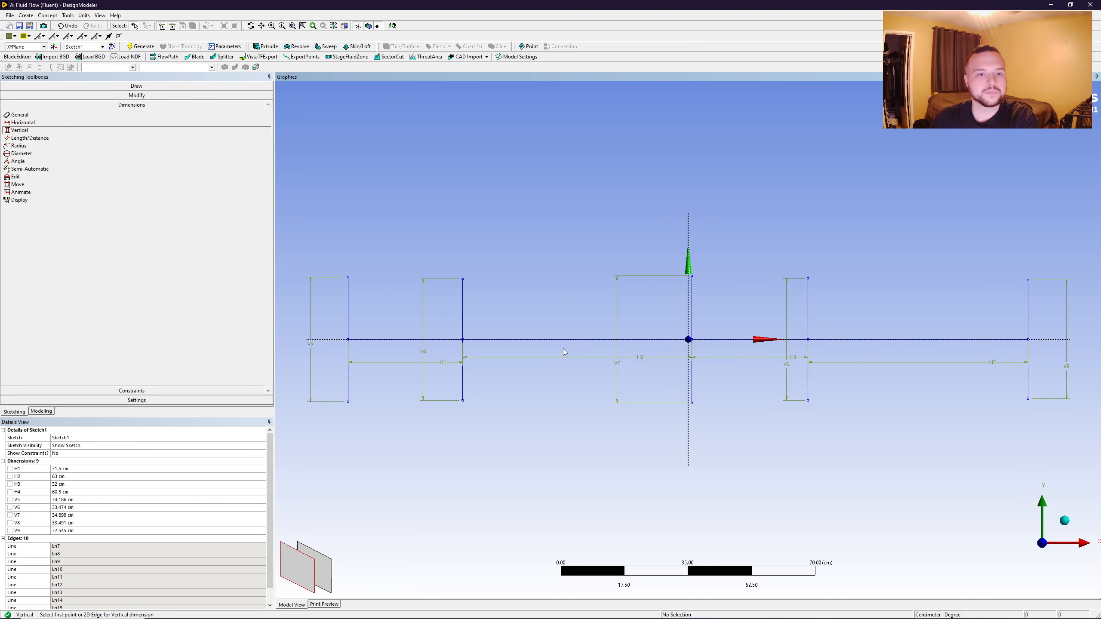
# - Set the vertical dimensions of the first two lines from the negative-X end to 55.5 cm each
pyautogui.click(72, 500)
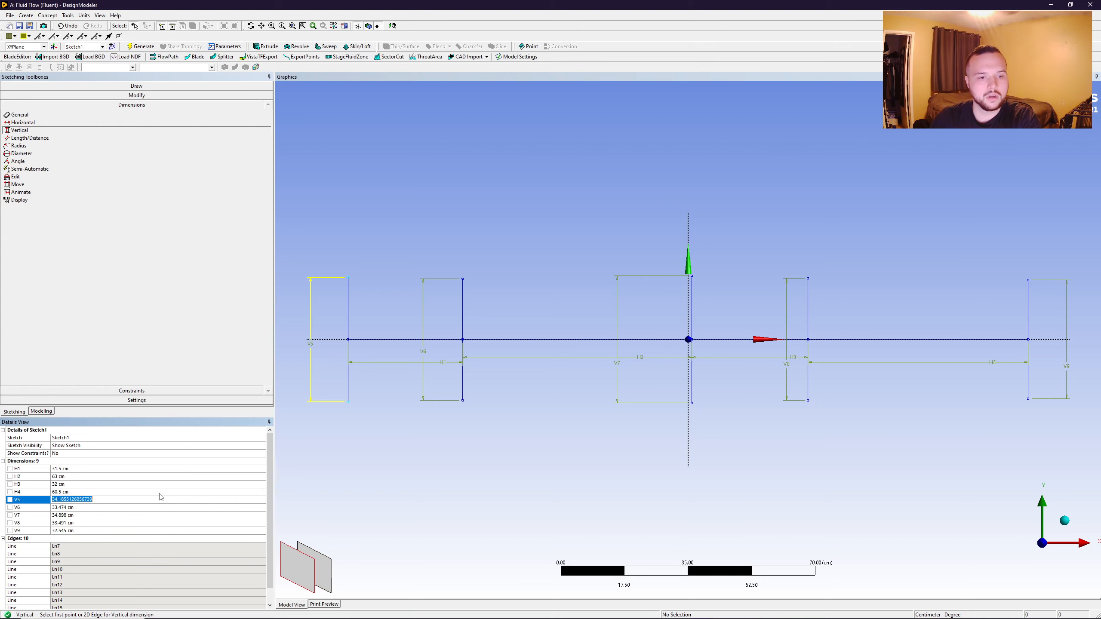
pyautogui.write('55.5')
pyautogui.press('Return')
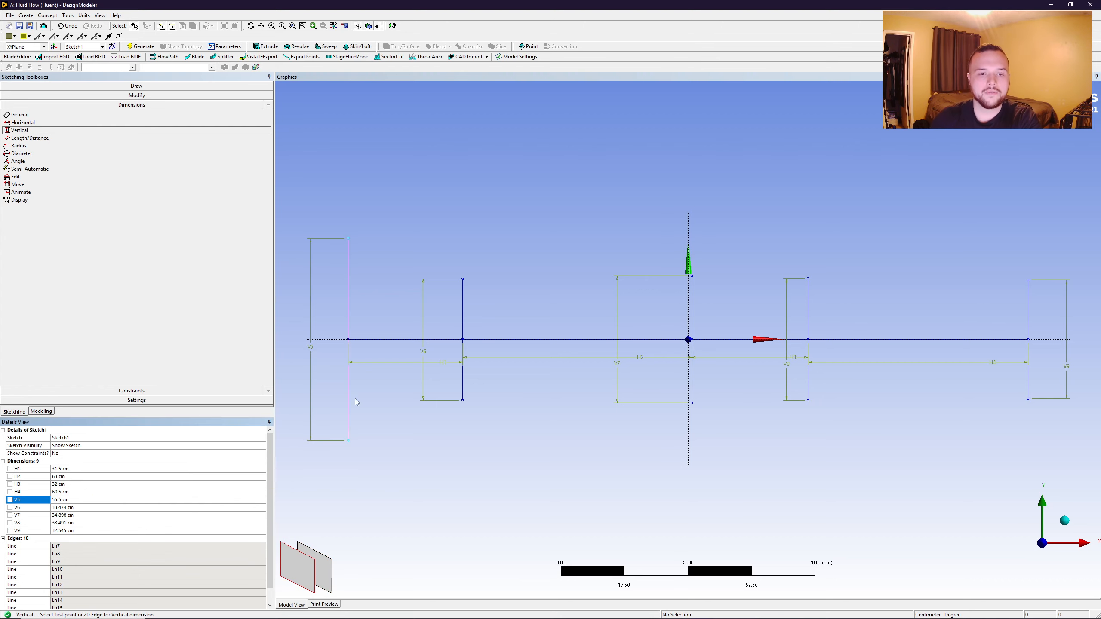
pyautogui.click(66, 508)
pyautogui.write('55.5')
pyautogui.press('Return')
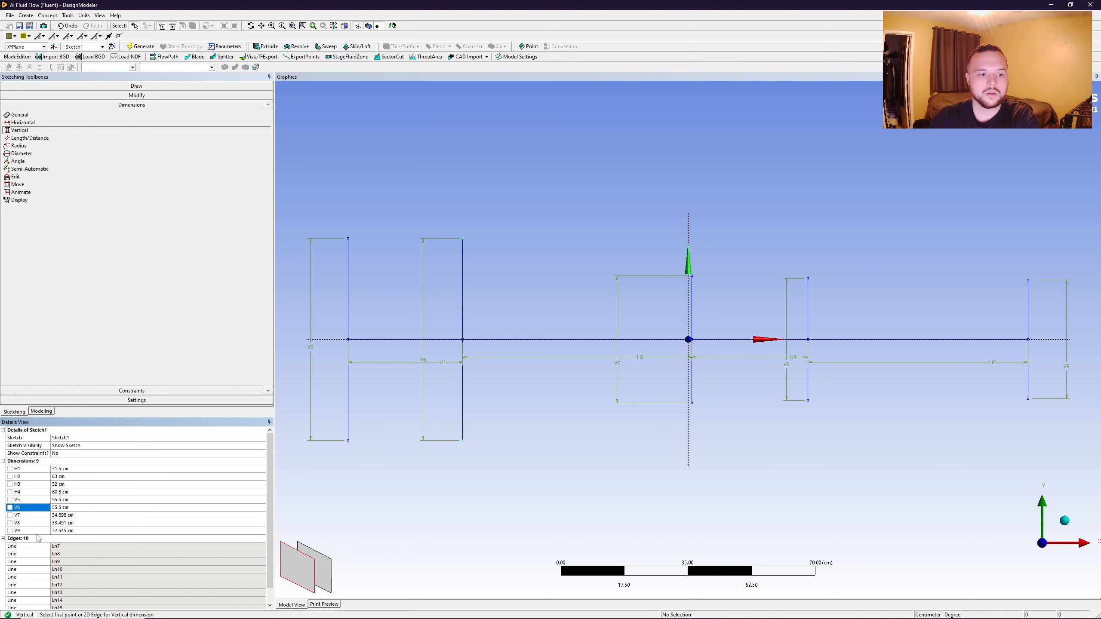
# - Set the vertical dimensions of the third and fourth lines to 16.5 cm each
pyautogui.click(65, 515)
pyautogui.write('16.5')
pyautogui.press('Return')
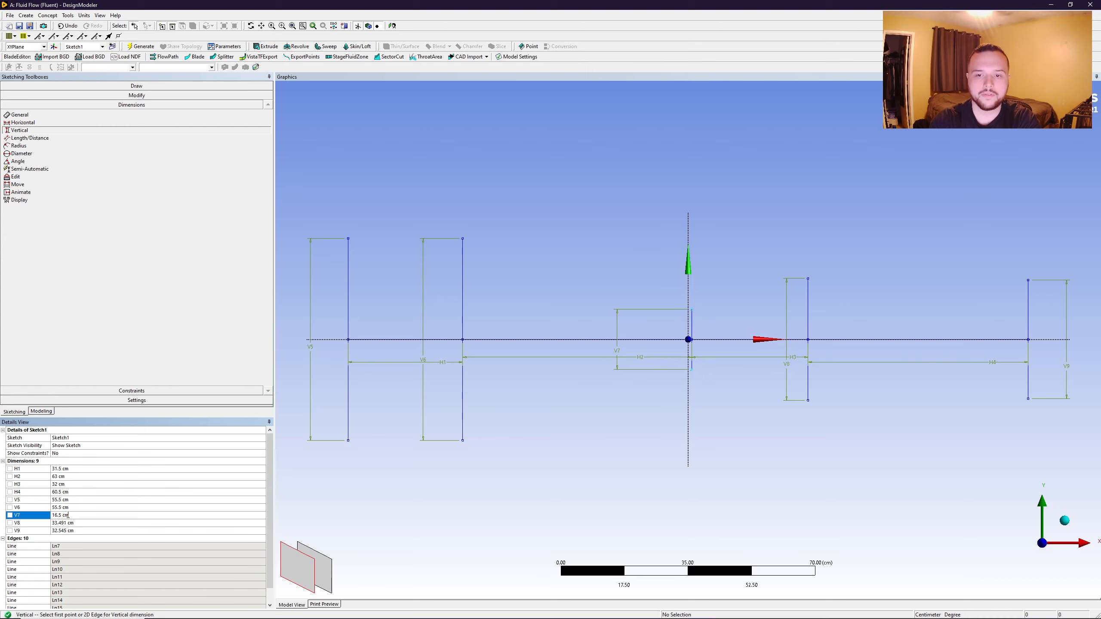
pyautogui.click(68, 523)
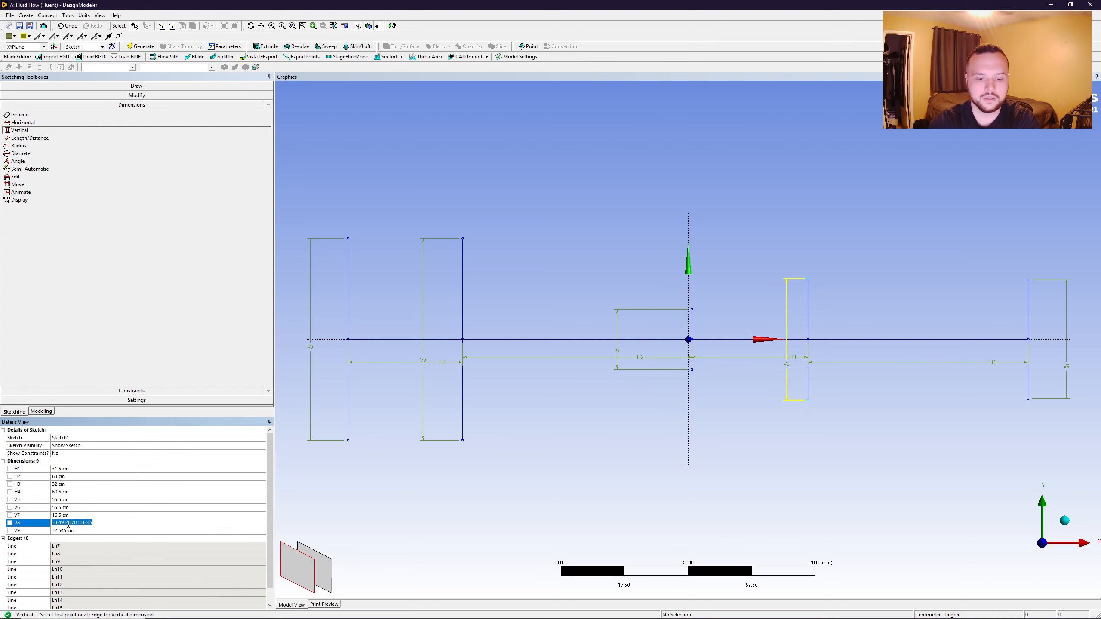
pyautogui.write('16.5')
pyautogui.press('Return')
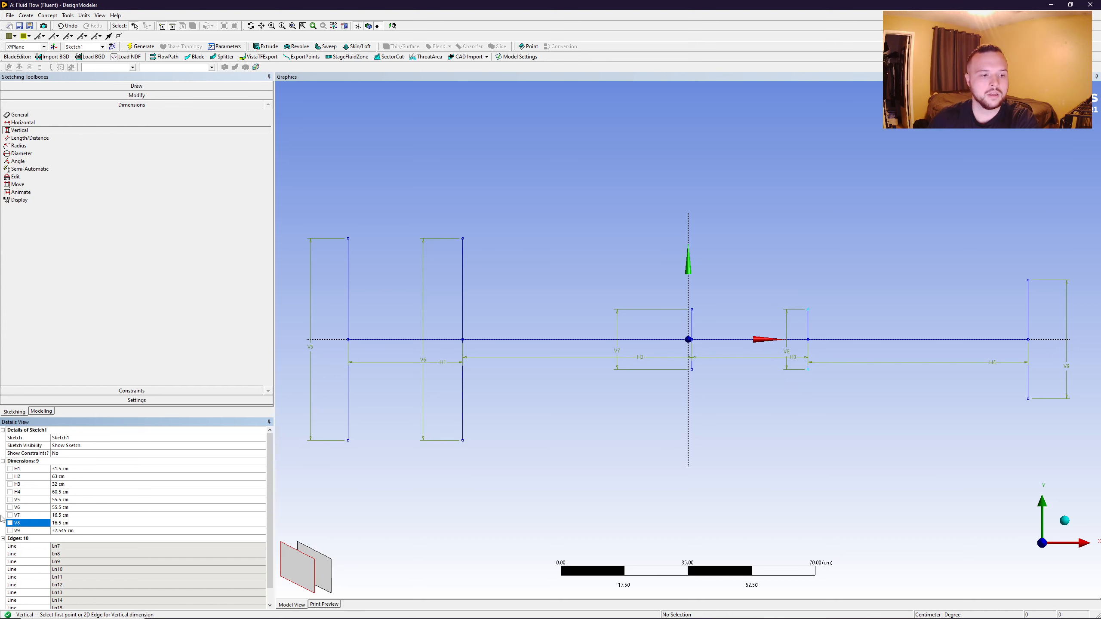
# - Set the vertical dimension of the fifth line, at the positive-X end, to 24.5 cm
pyautogui.click(72, 532)
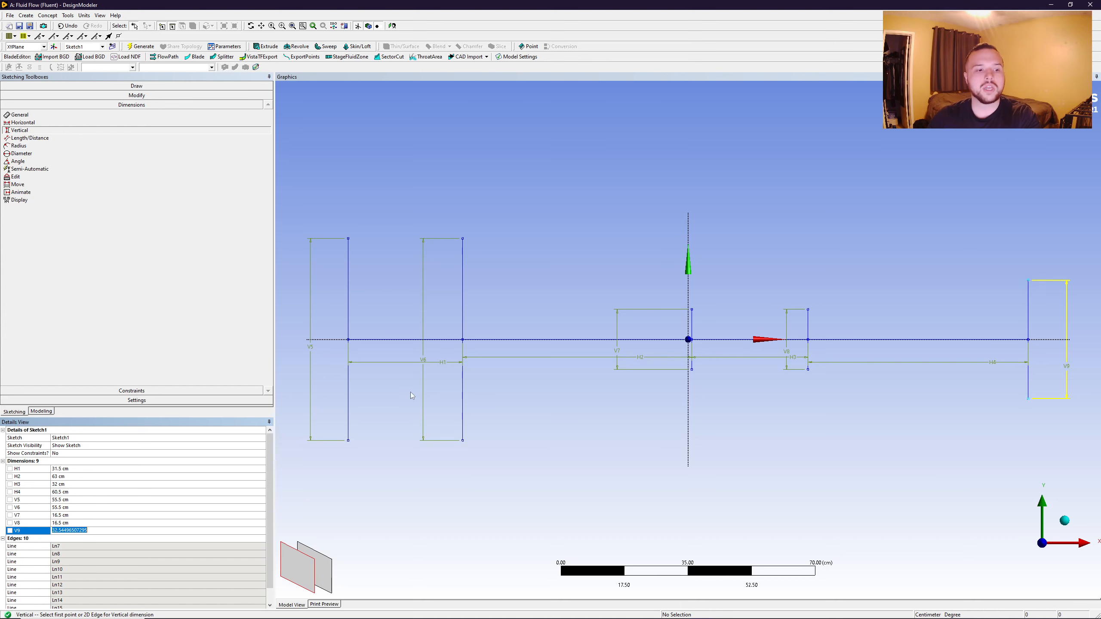
pyautogui.write('24.5')
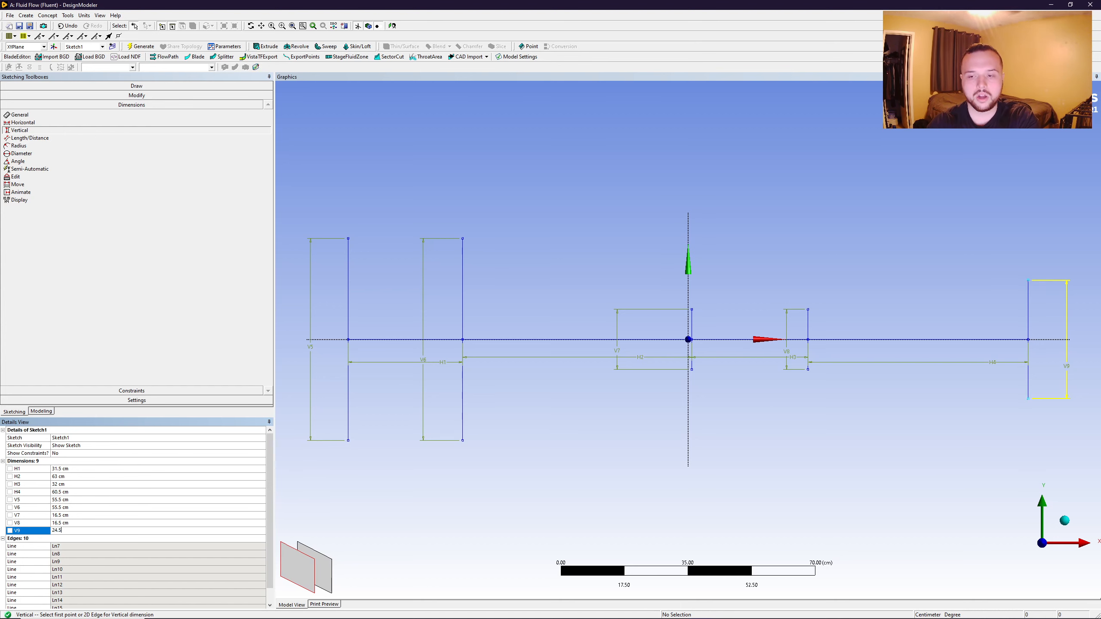
pyautogui.press('Return')
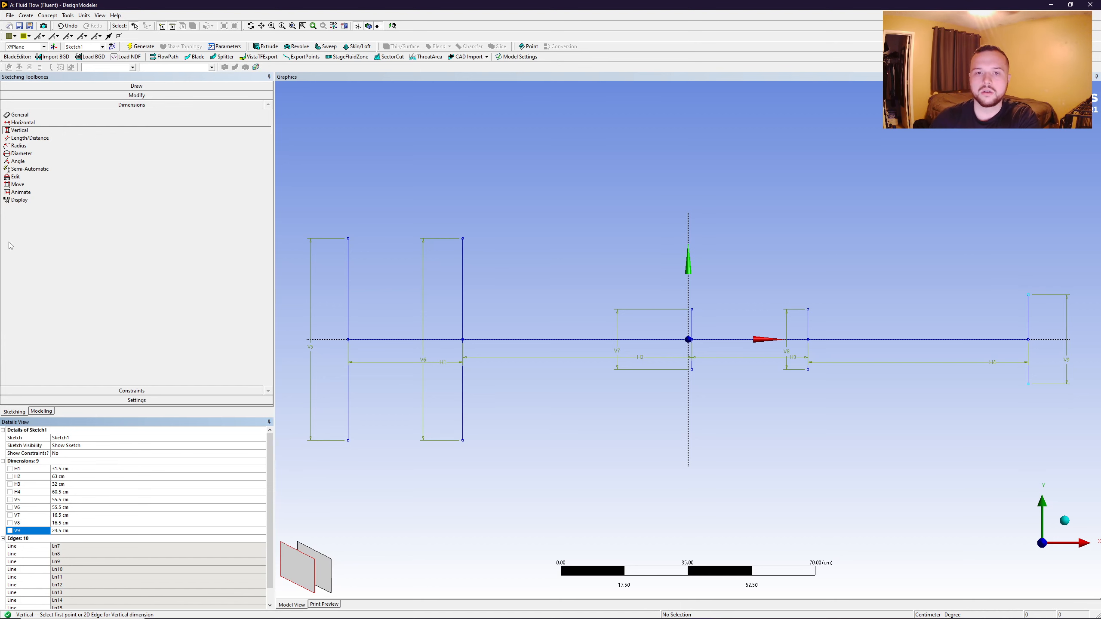
# - Draw a horizontal line joining the upper endpoints of the first two vertical lines at the negative-X end
pyautogui.click(59, 86)
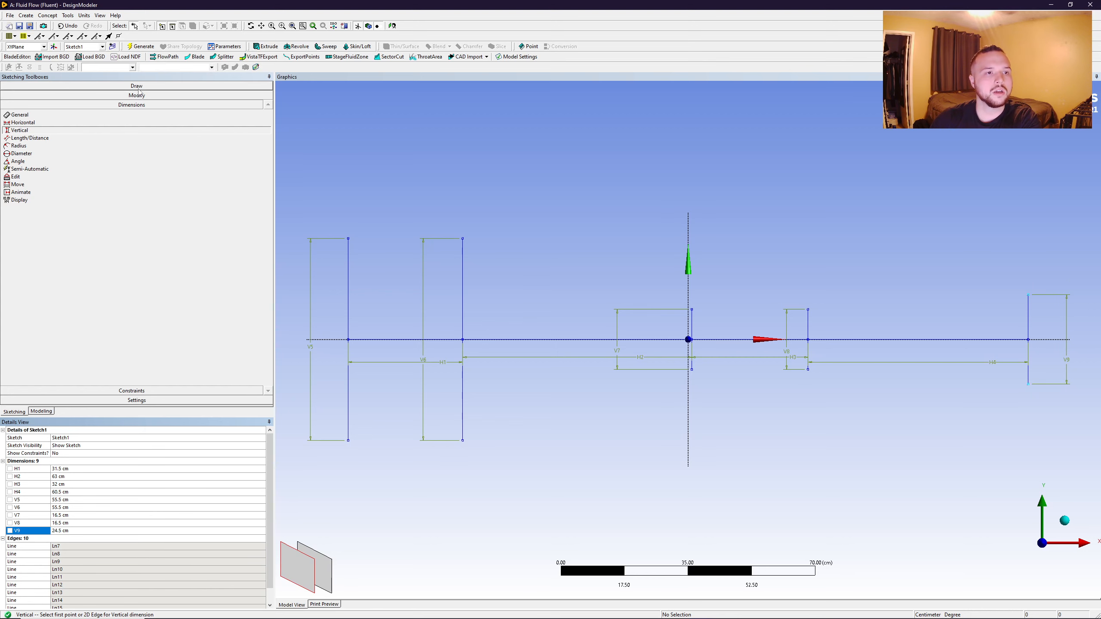
pyautogui.click(16, 95)
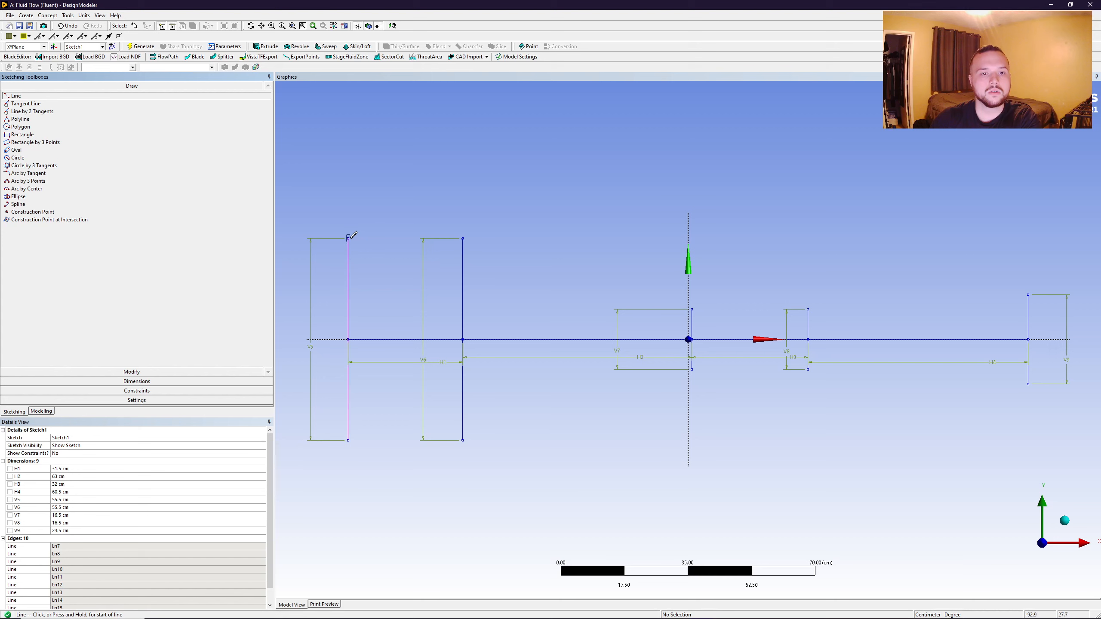
pyautogui.click(348, 239)
pyautogui.press('Escape')
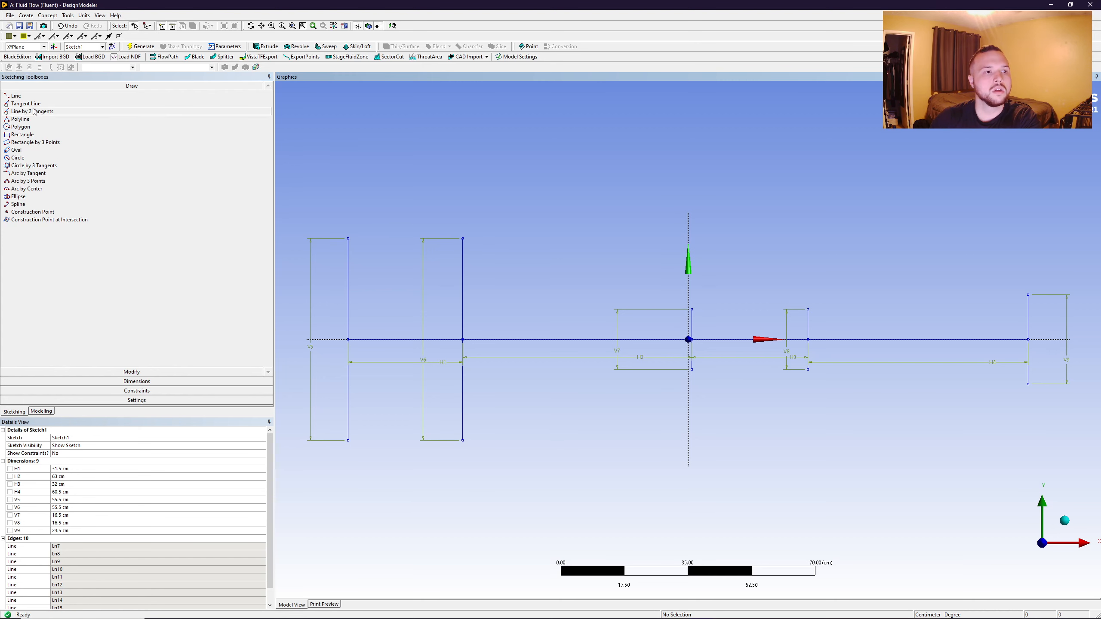
pyautogui.click(52, 96)
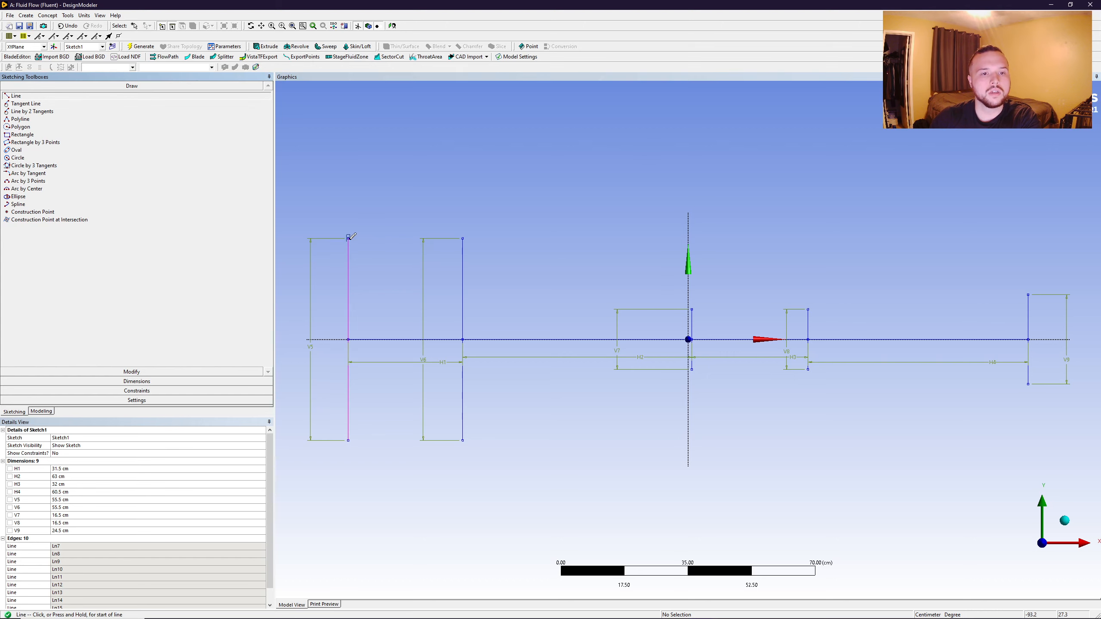
pyautogui.click(463, 238)
# - Extend the upper profile with separate lines joining the top endpoints of the second, third, fourth and fifth vertical lines
pyautogui.click(463, 239)
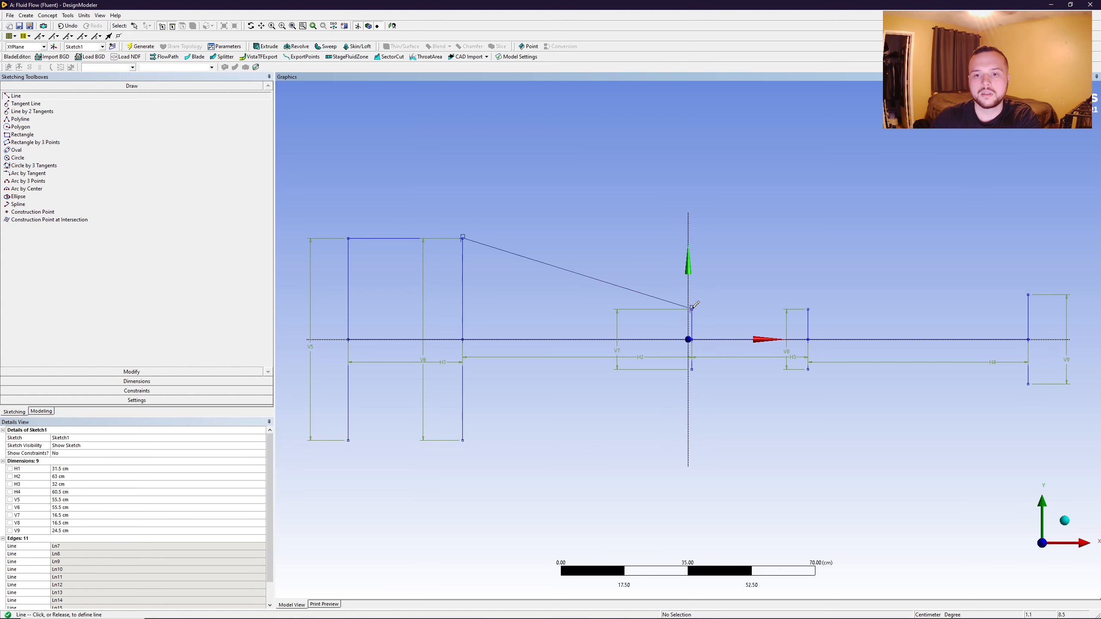
pyautogui.click(691, 309)
pyautogui.click(692, 309)
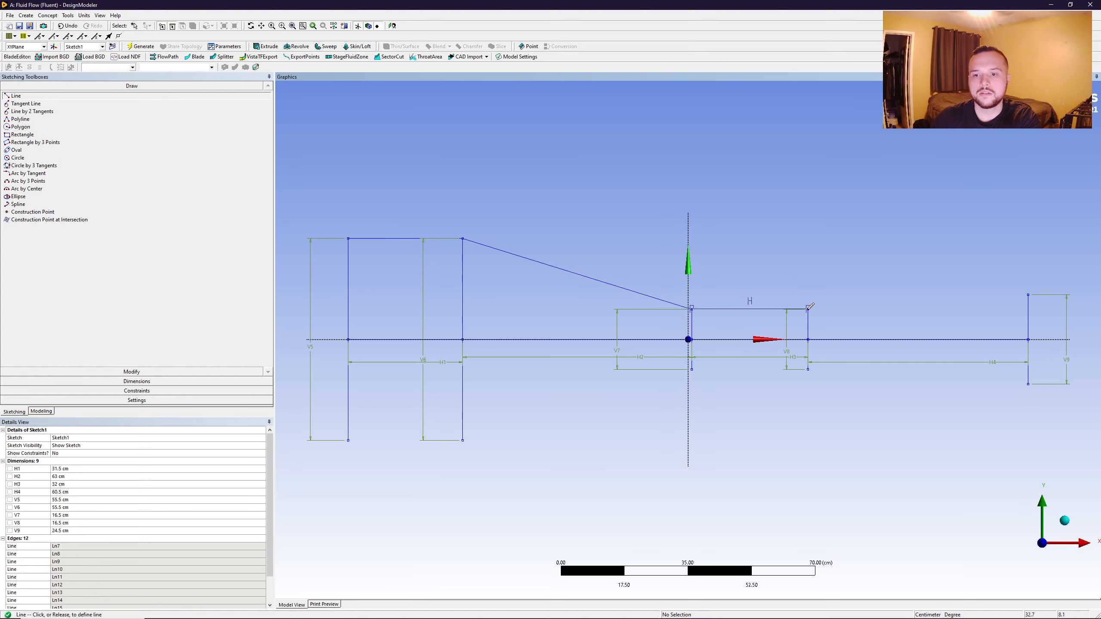
pyautogui.click(808, 309)
pyautogui.click(808, 309)
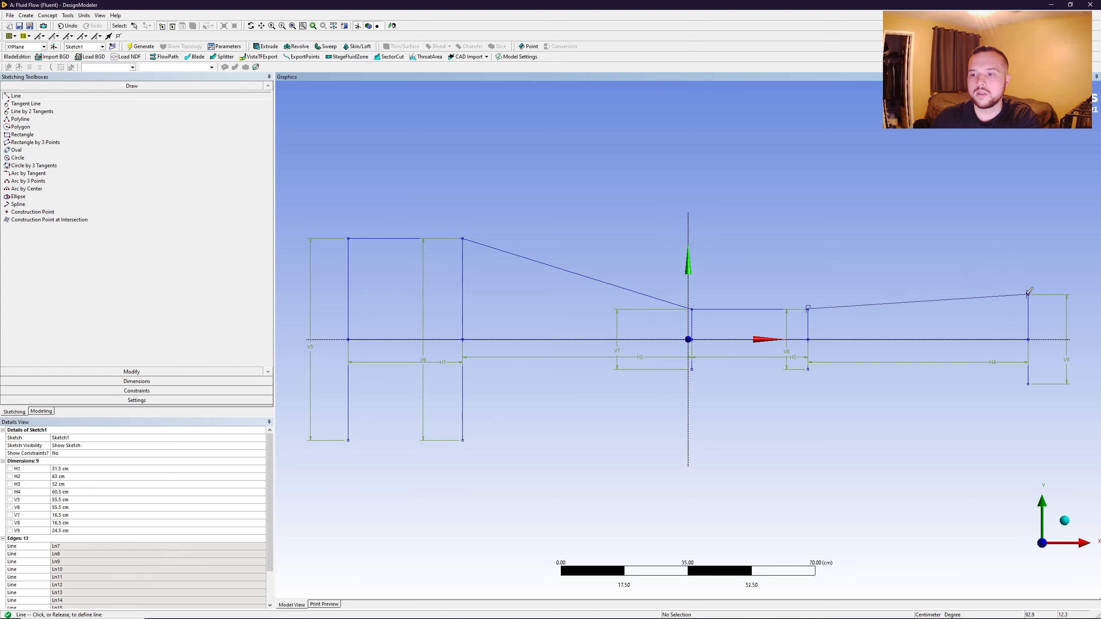
pyautogui.click(1029, 295)
# - Draw the lower profile lines joining the bottom endpoints of the fifth, fourth, third and second vertical lines
pyautogui.click(1028, 383)
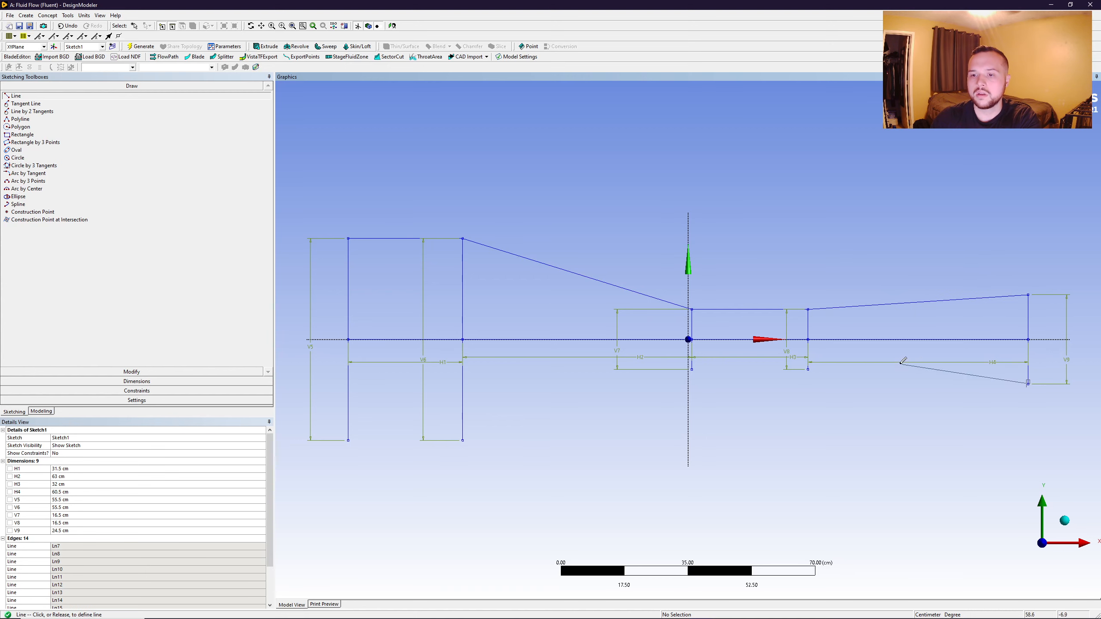
pyautogui.click(808, 369)
pyautogui.click(808, 369)
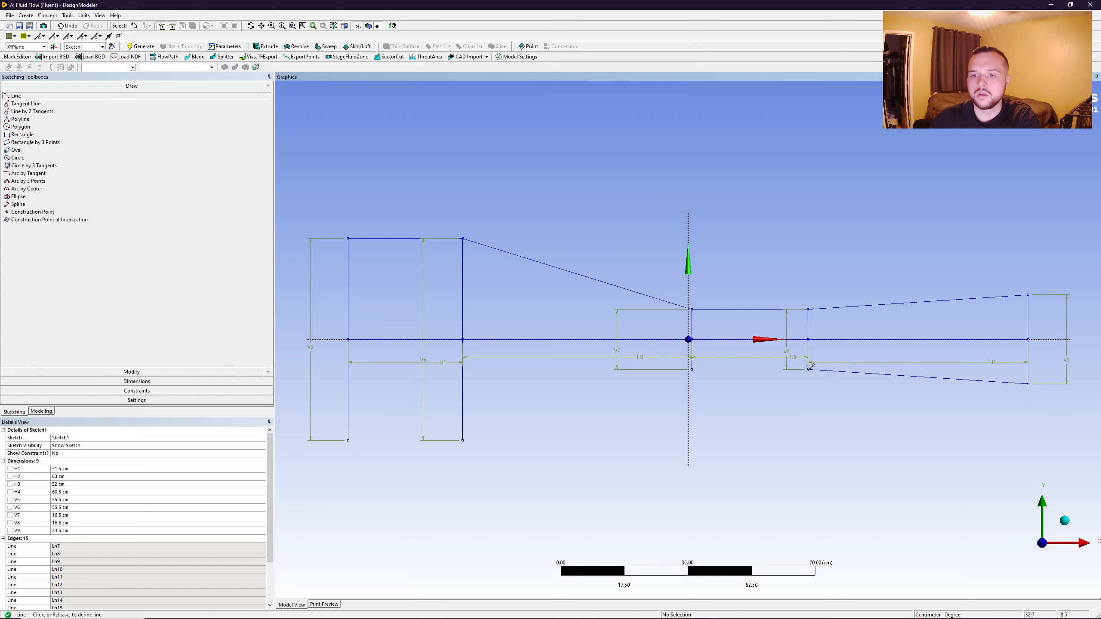
pyautogui.click(692, 369)
pyautogui.click(692, 370)
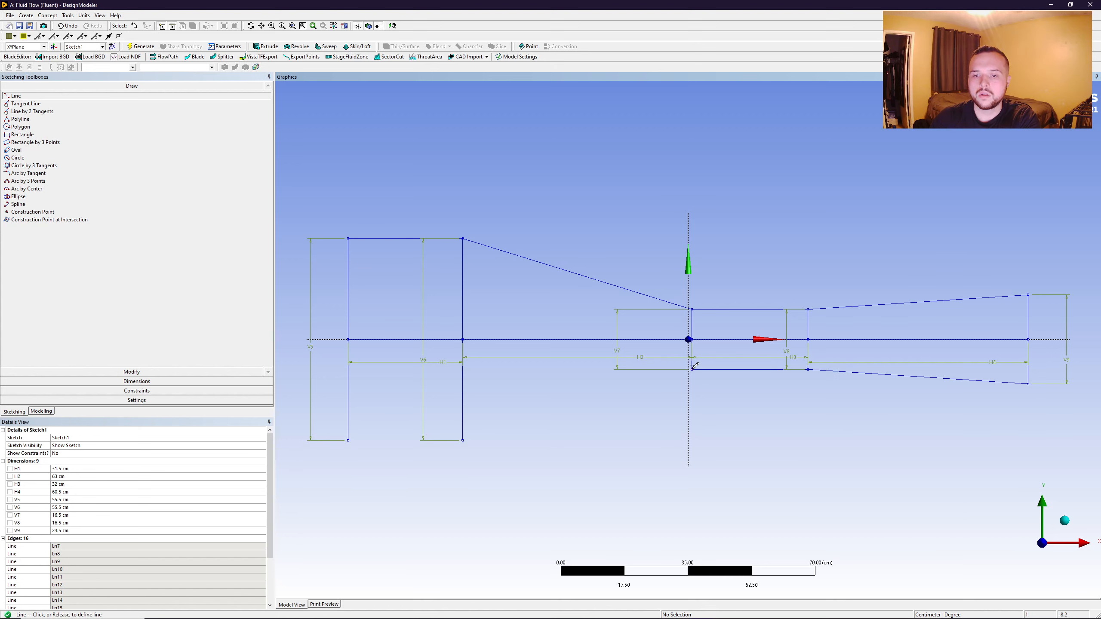
pyautogui.click(463, 439)
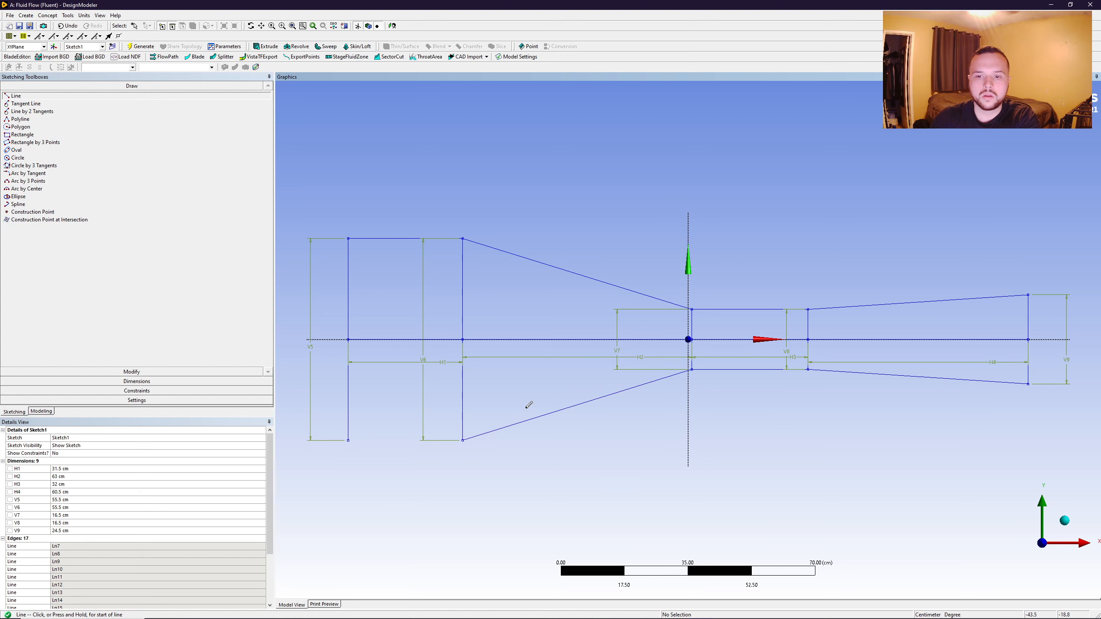
# - Draw a horizontal line joining the lower endpoints of the first two vertical lines to close the duct outline
pyautogui.click(462, 440)
pyautogui.click(348, 441)
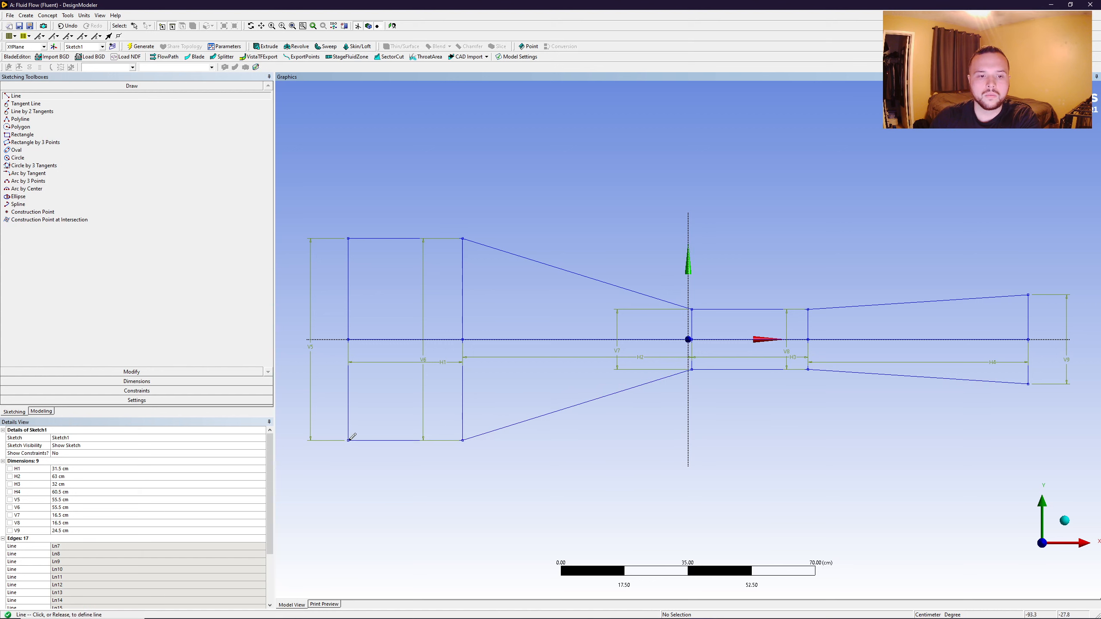
pyautogui.press('Escape')
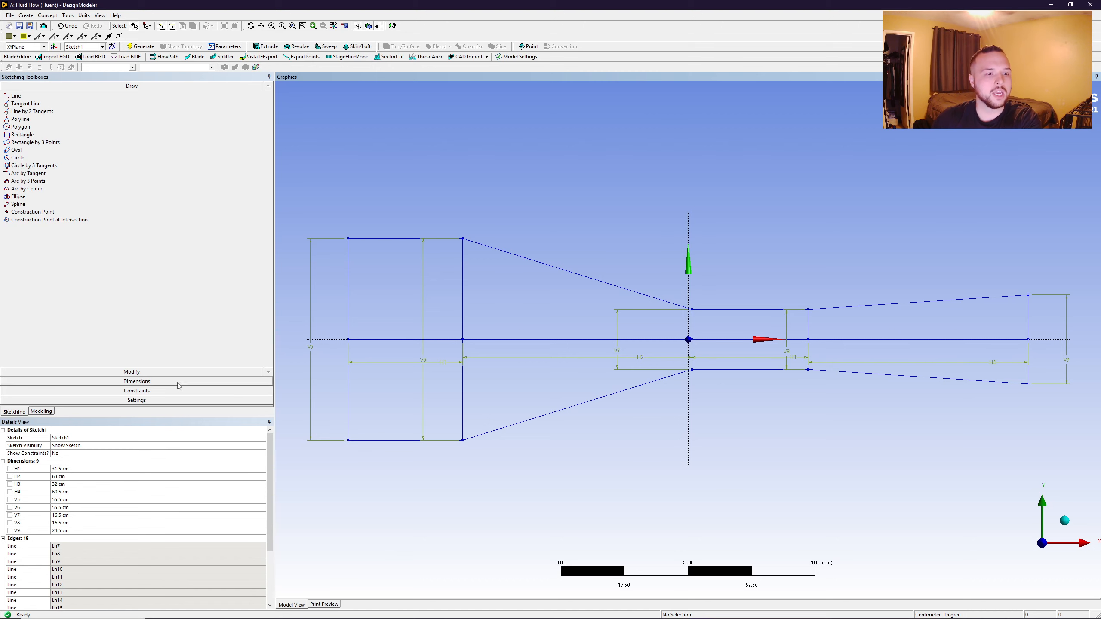
# - Trim away the centreline segments and the three interior vertical lines, keeping only the outer duct outline
pyautogui.click(139, 371)
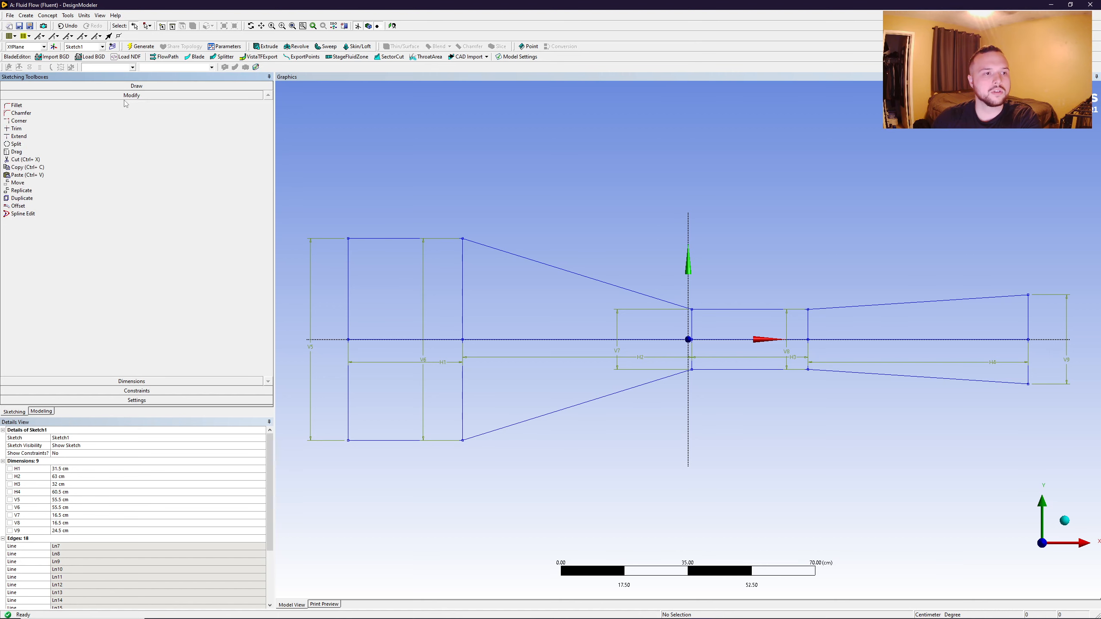
pyautogui.click(18, 128)
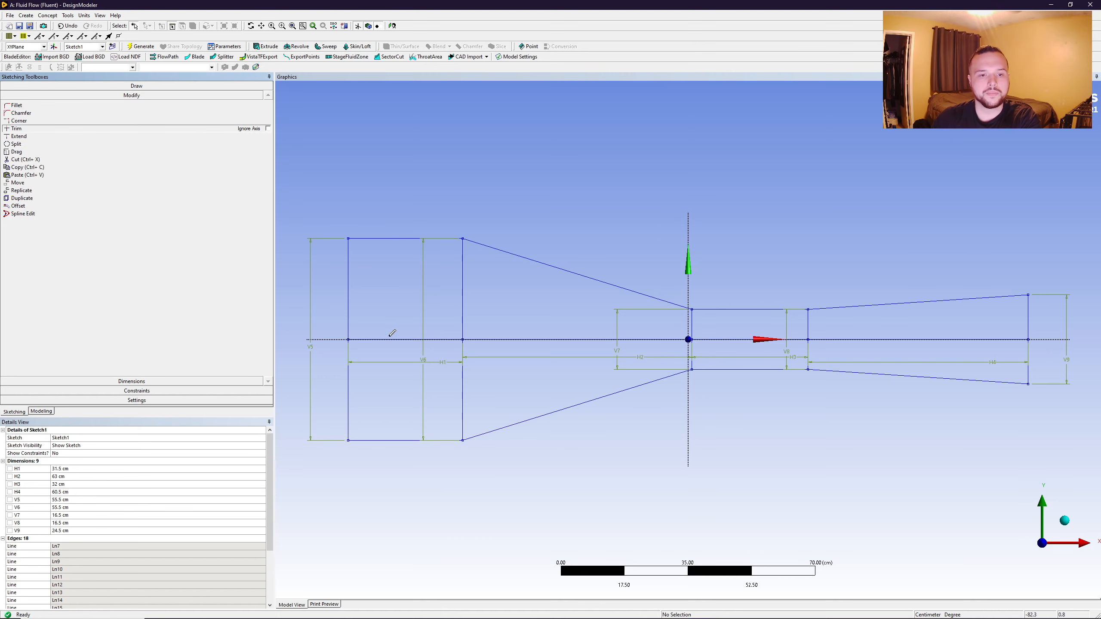
pyautogui.click(387, 340)
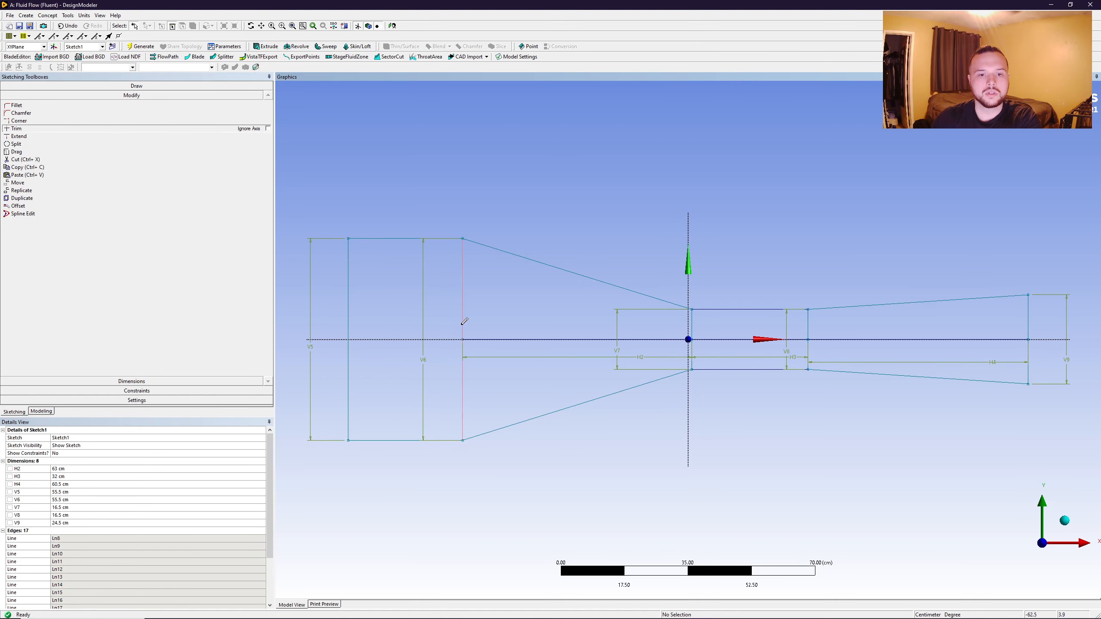
pyautogui.click(463, 305)
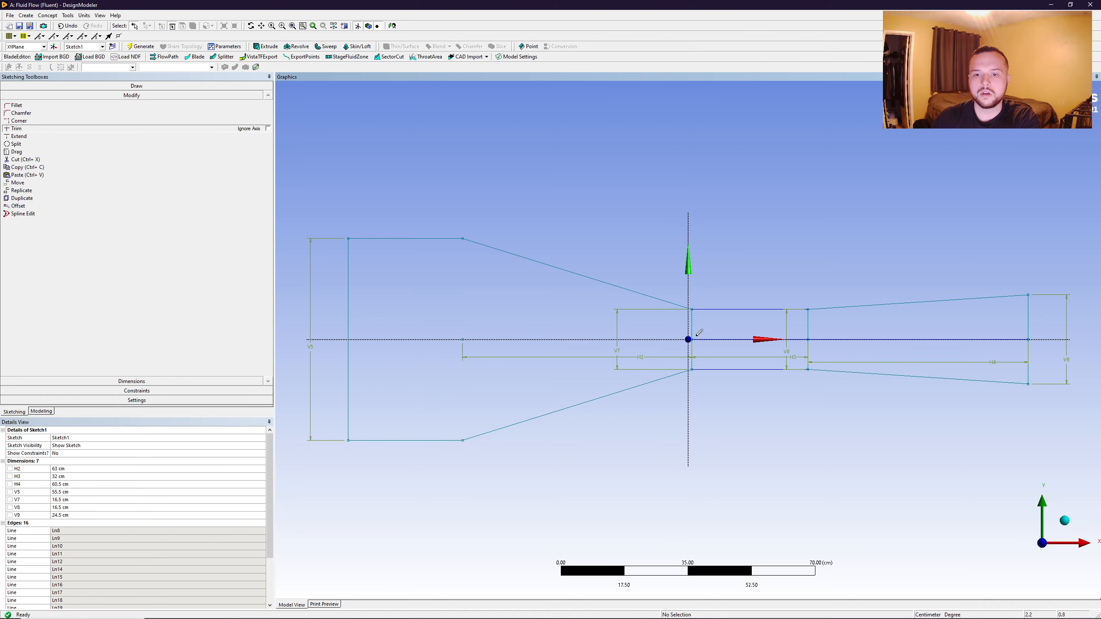
pyautogui.click(696, 338)
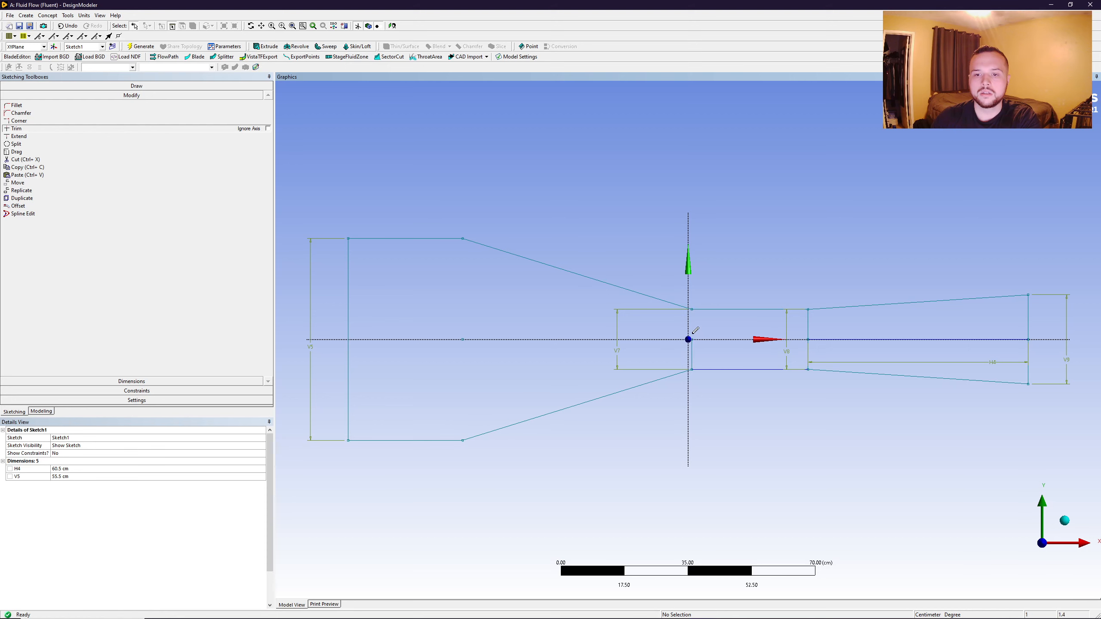
pyautogui.click(694, 336)
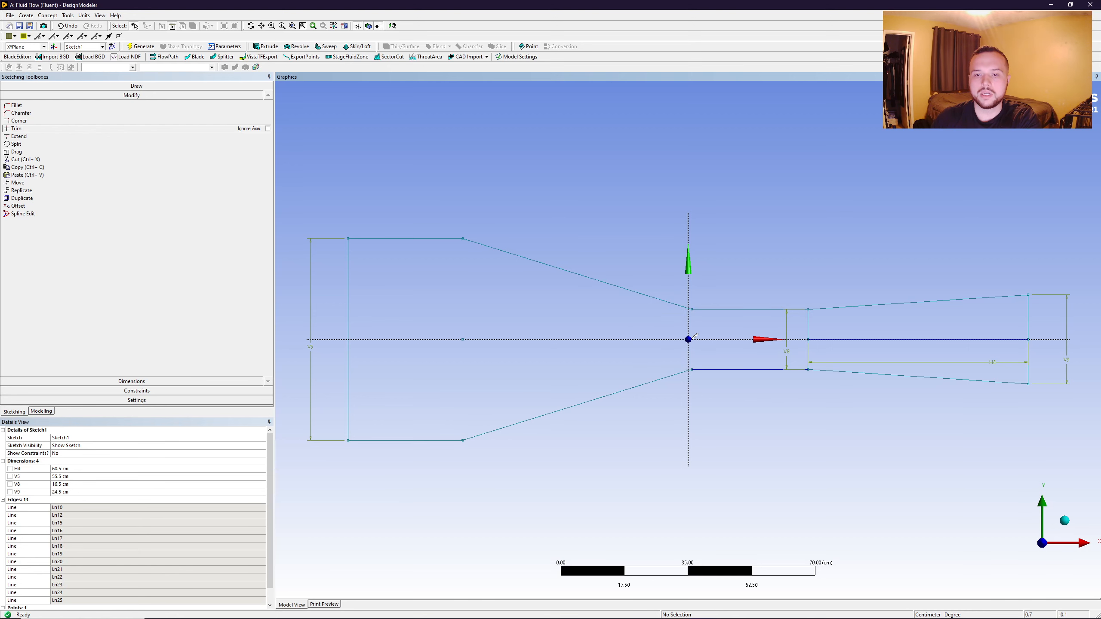
pyautogui.click(809, 328)
pyautogui.click(824, 339)
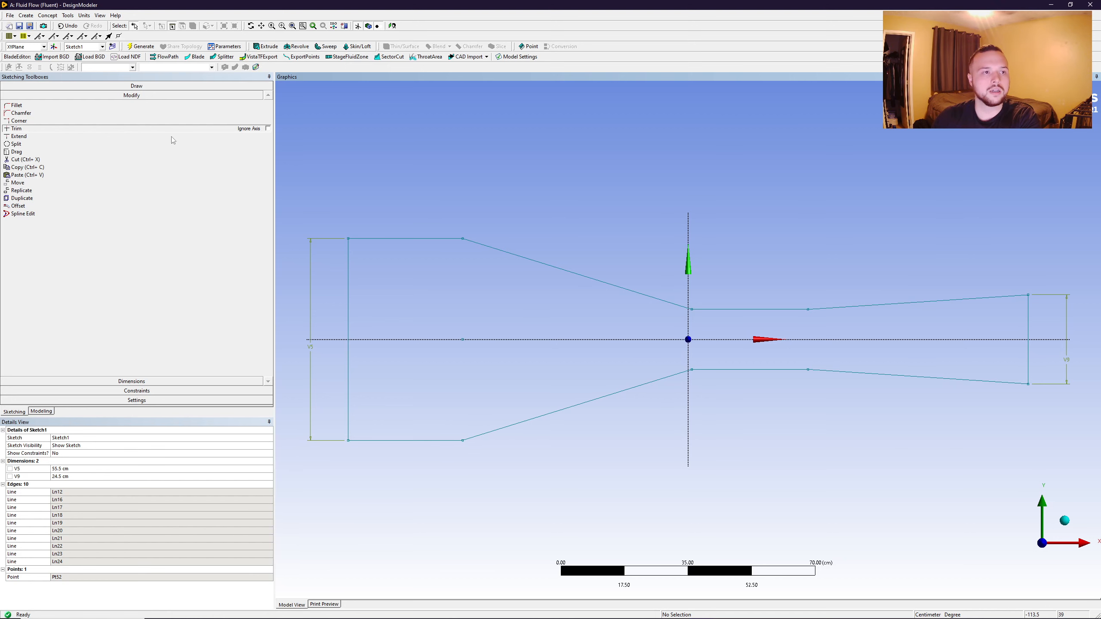
# - Create a surface from Sketch1 on the XY plane with Surfaces From Sketches and generate it
pyautogui.click(47, 15)
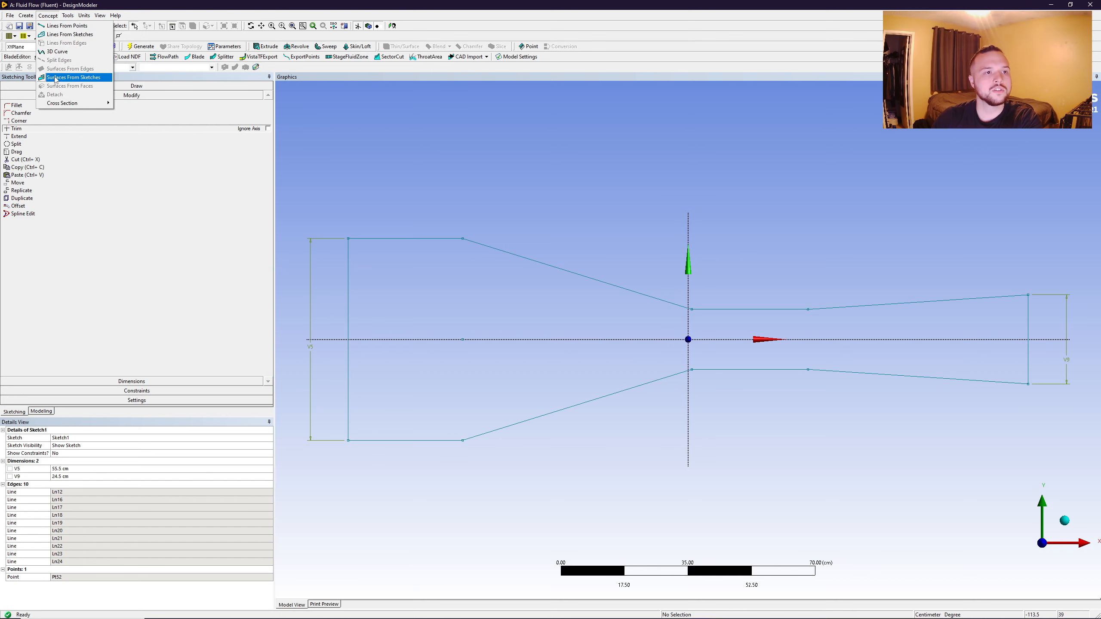
pyautogui.click(62, 77)
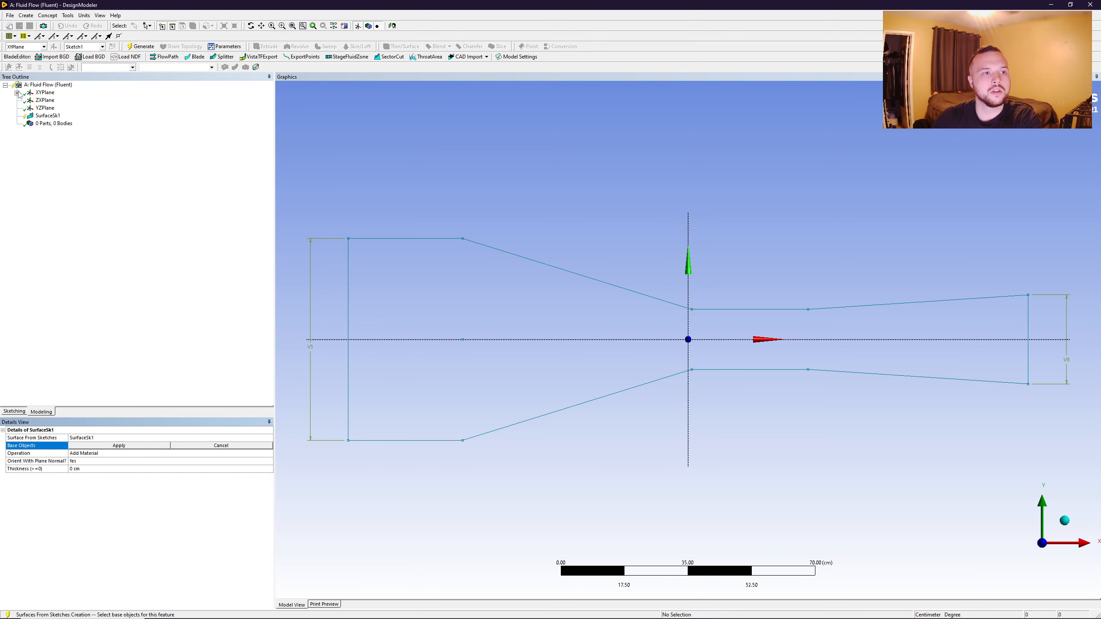
pyautogui.click(17, 93)
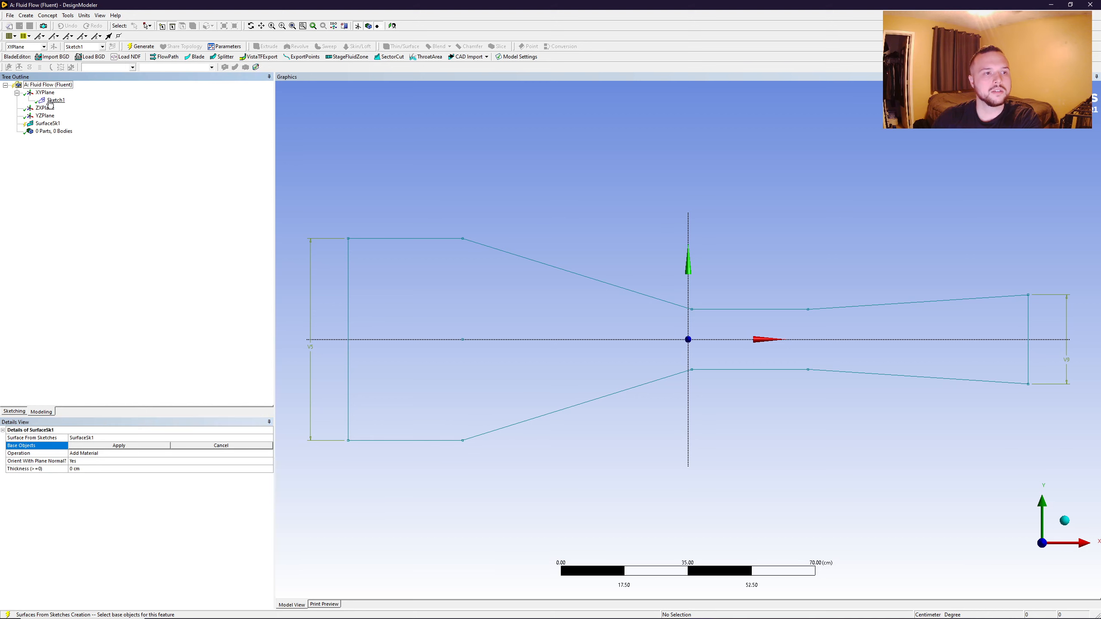
pyautogui.click(56, 100)
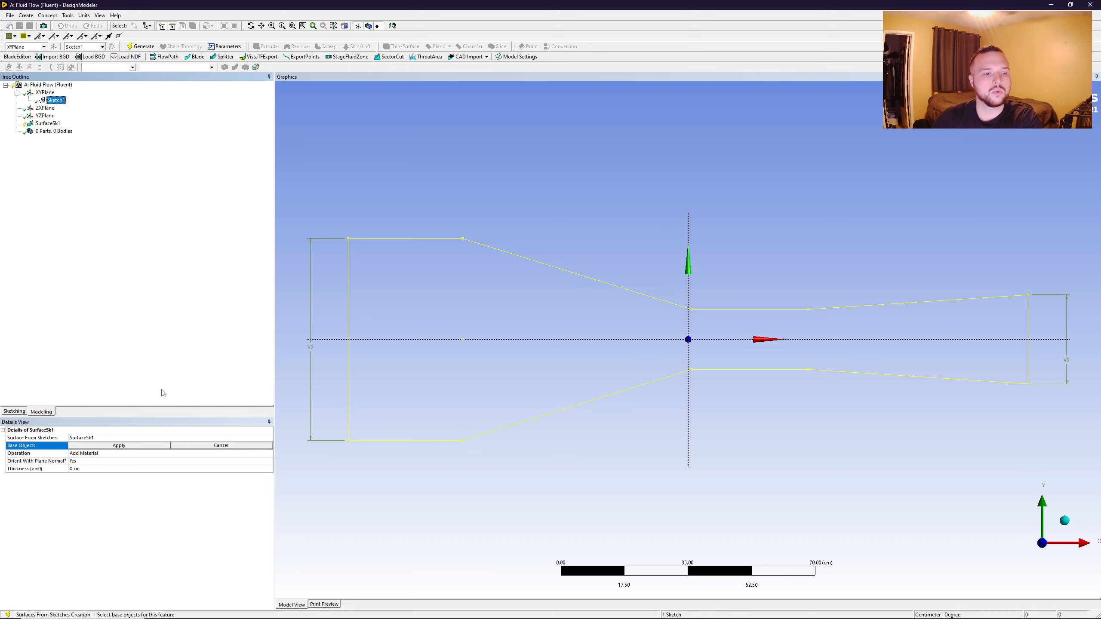
pyautogui.click(123, 446)
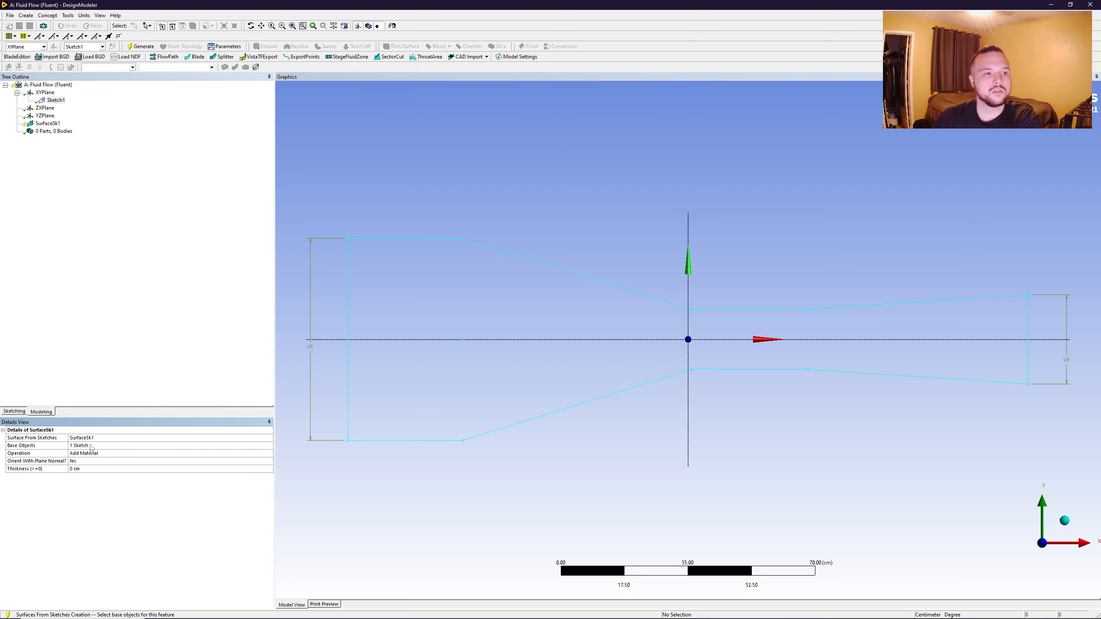
pyautogui.click(135, 47)
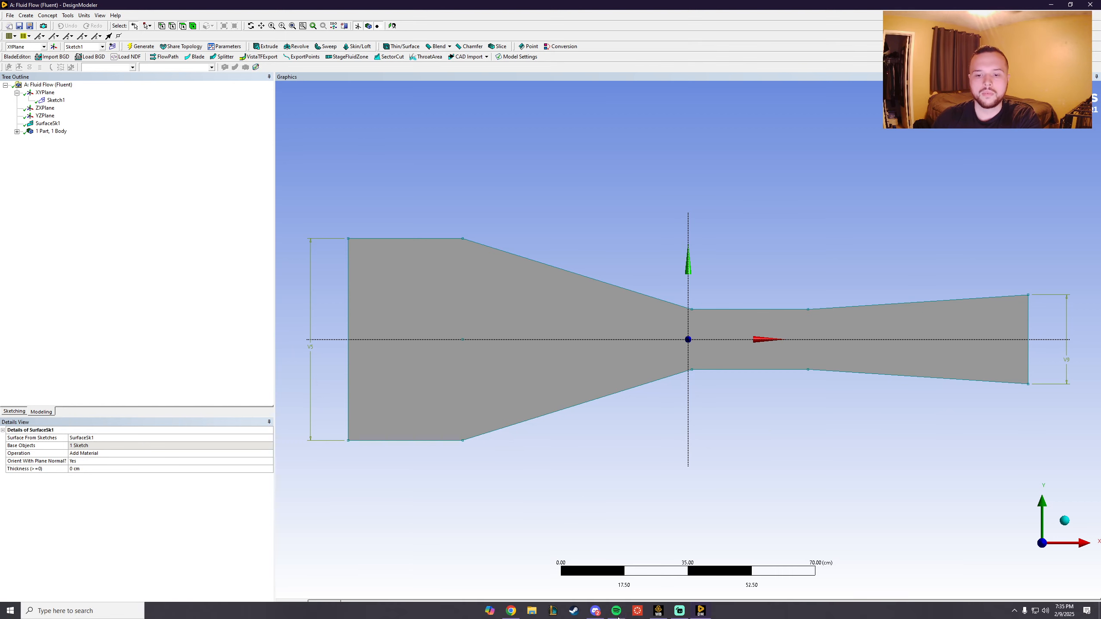
# - Switch to Workbench, open the Mesh cell of the Fluid Flow (Fluent) system, and bring up the Meshing window
pyautogui.click(659, 612)
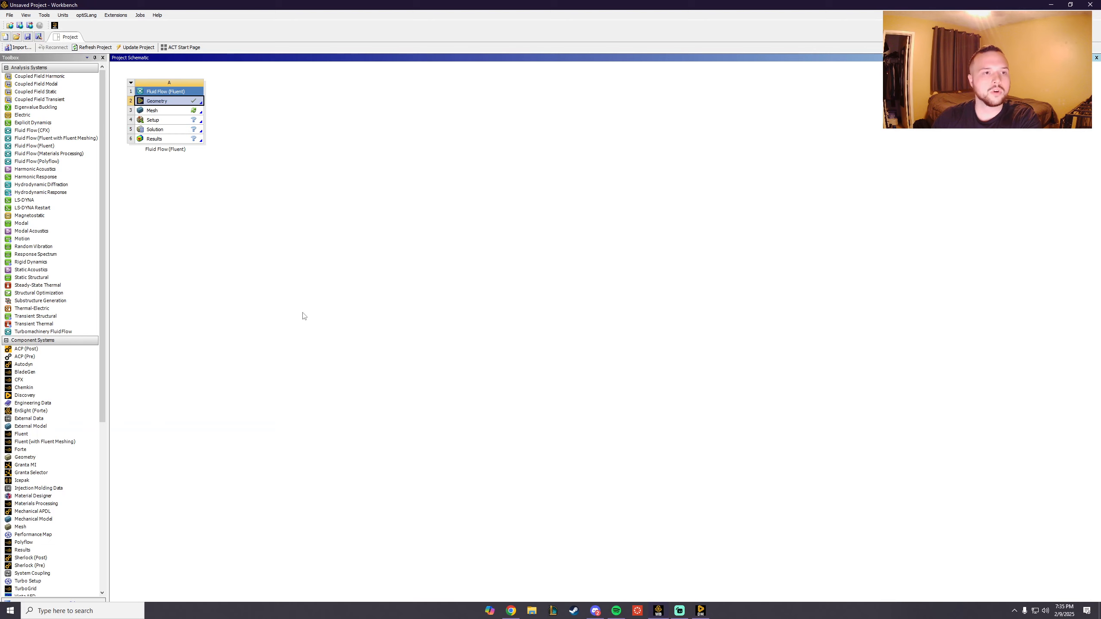
pyautogui.rightClick(170, 112)
pyautogui.click(190, 117)
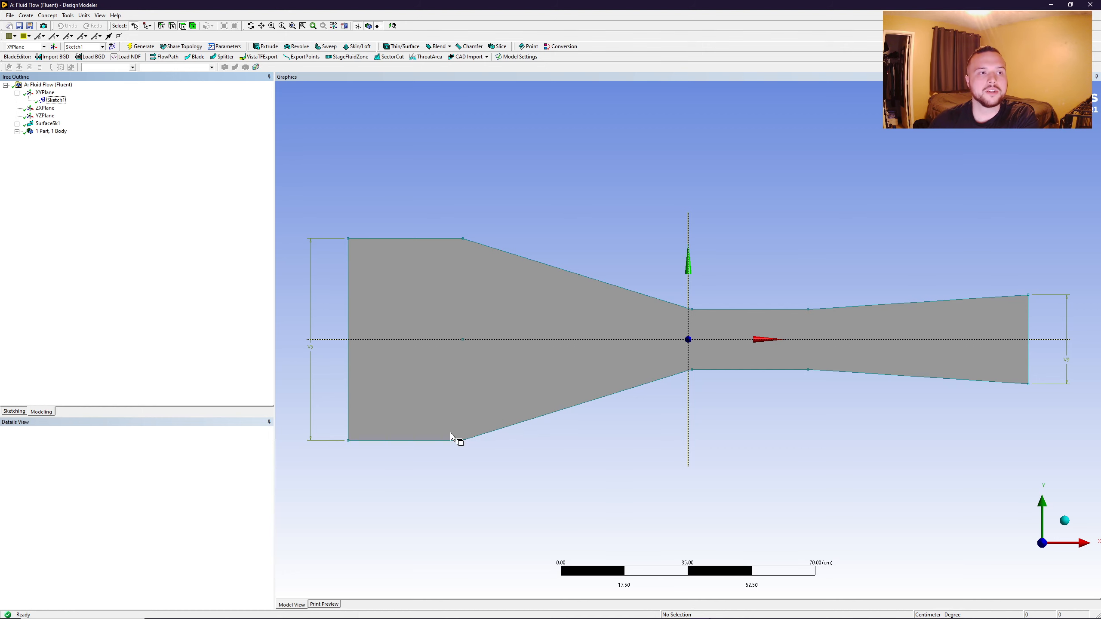
pyautogui.click(701, 611)
pyautogui.click(729, 580)
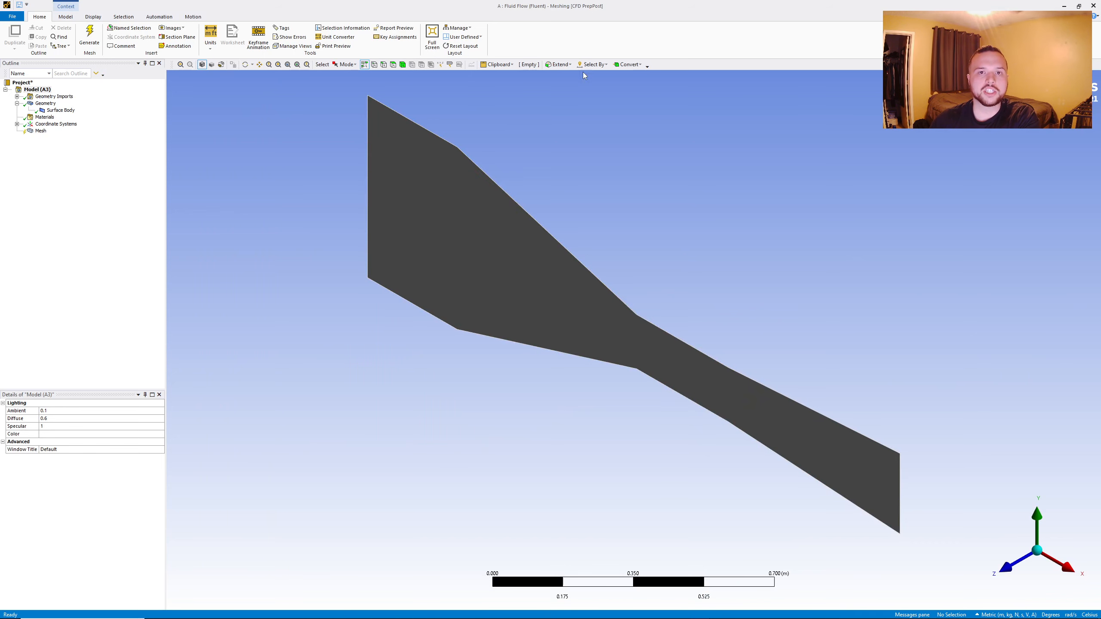
# - Insert a mesh method and scope it to the duct surface body
pyautogui.rightClick(42, 133)
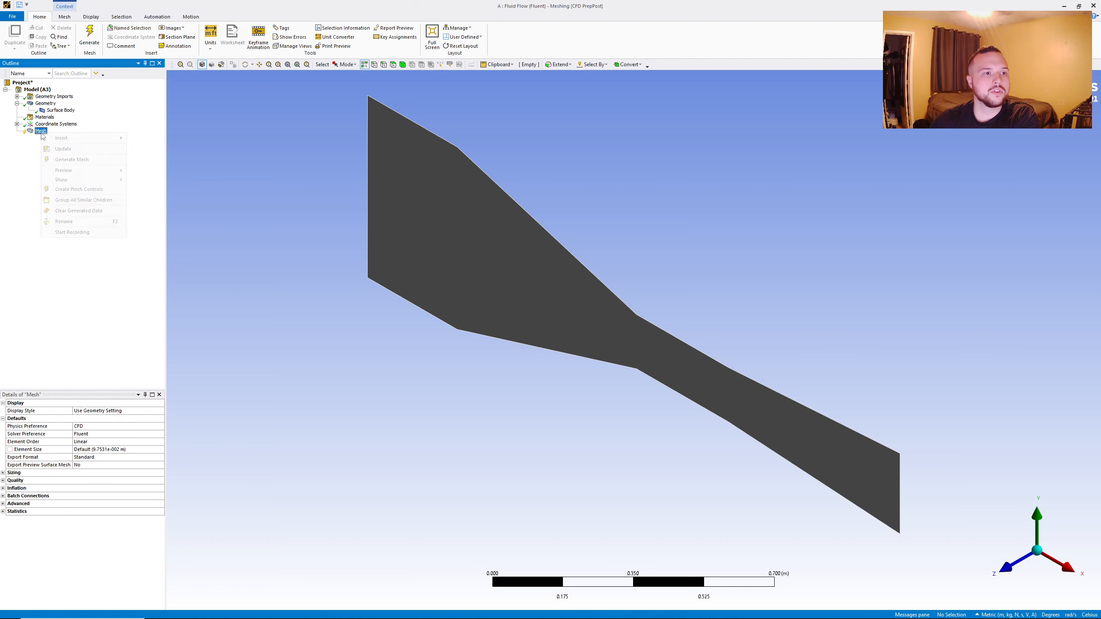
pyautogui.moveTo(62, 139)
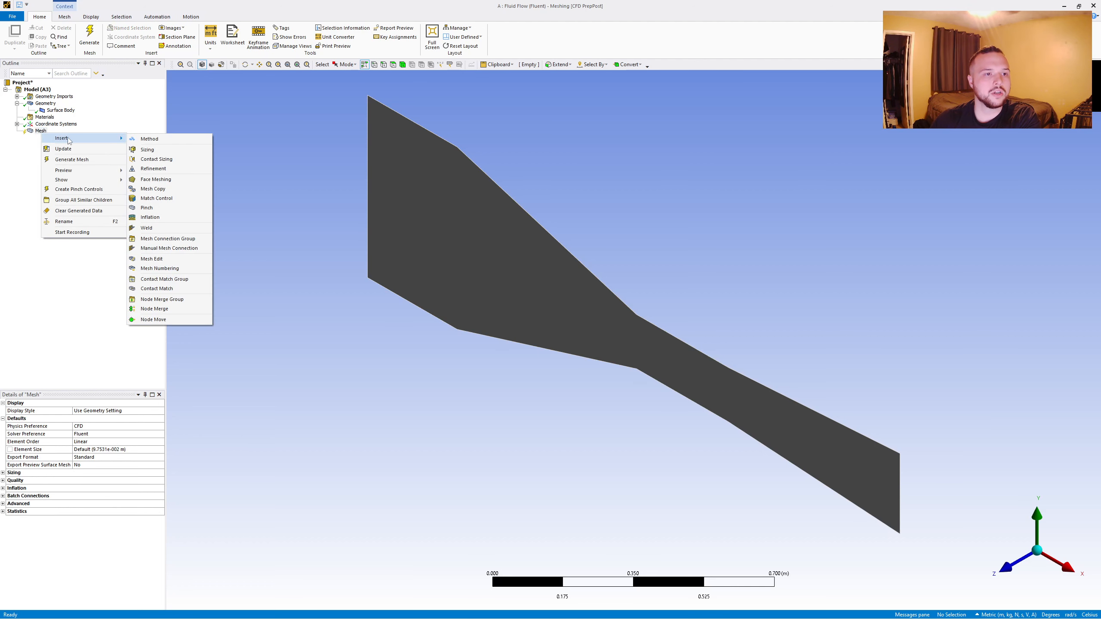
pyautogui.click(149, 139)
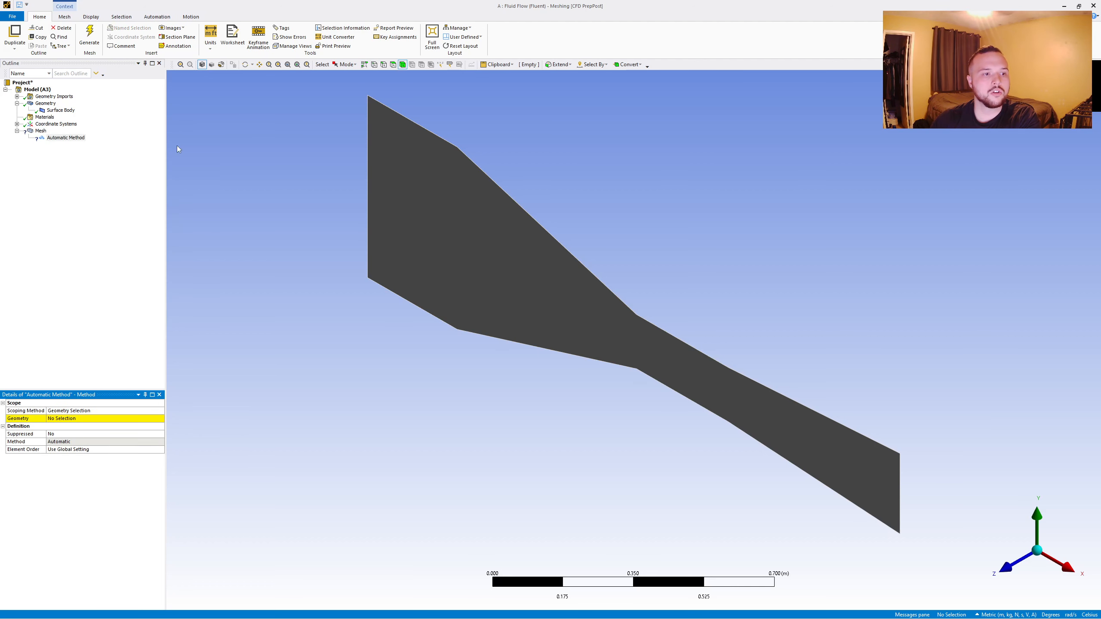
pyautogui.click(459, 231)
pyautogui.click(65, 419)
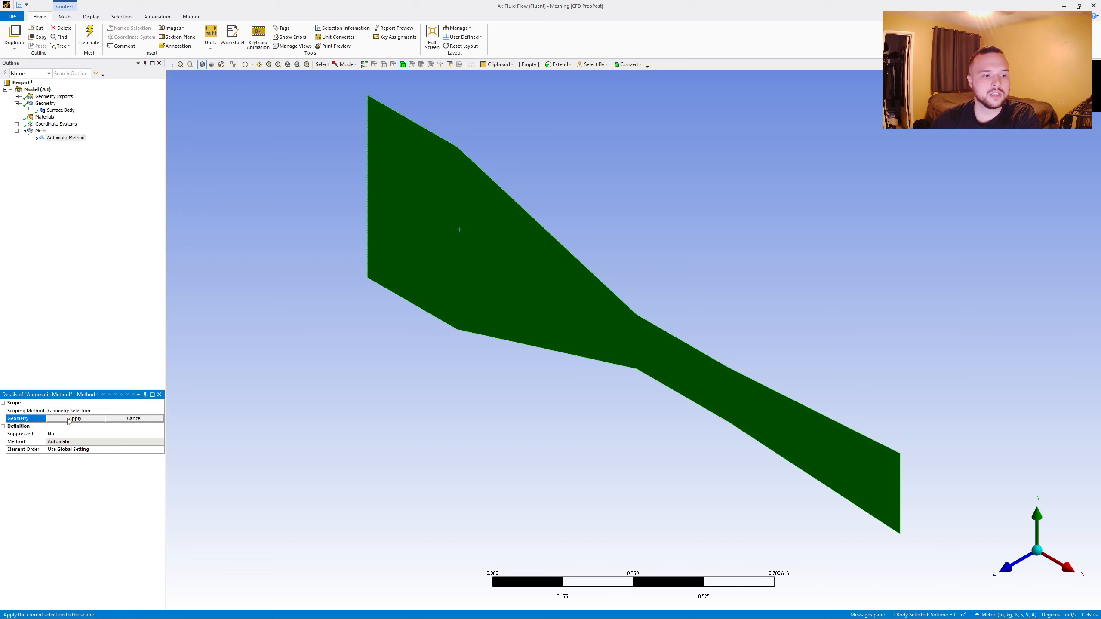
pyautogui.click(85, 419)
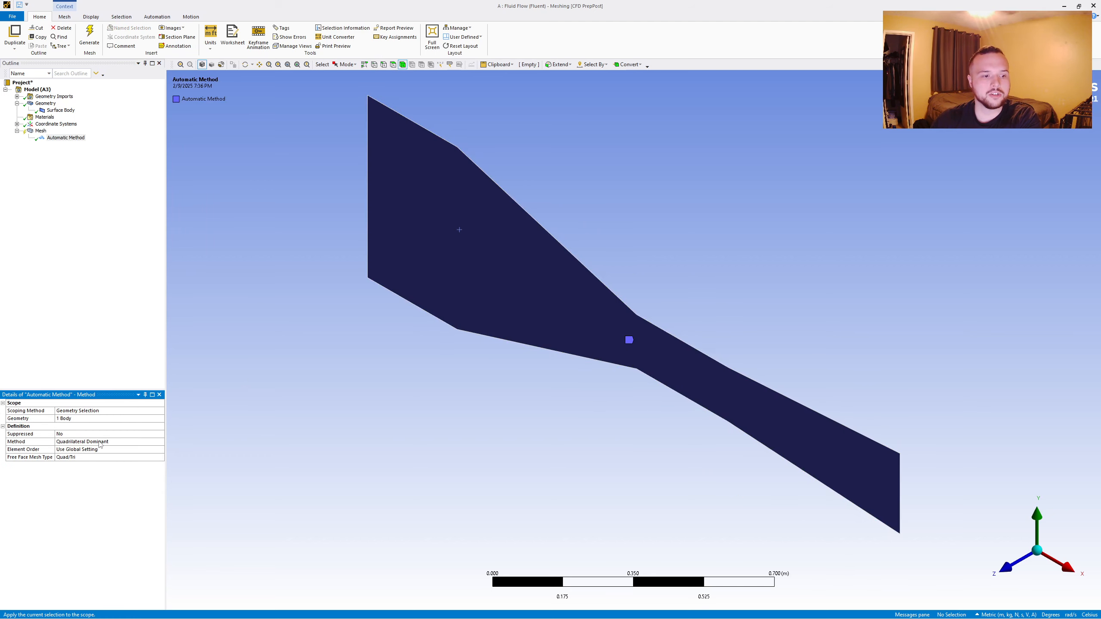
# - Set the mesh method to Triangles and generate the mesh
pyautogui.click(108, 442)
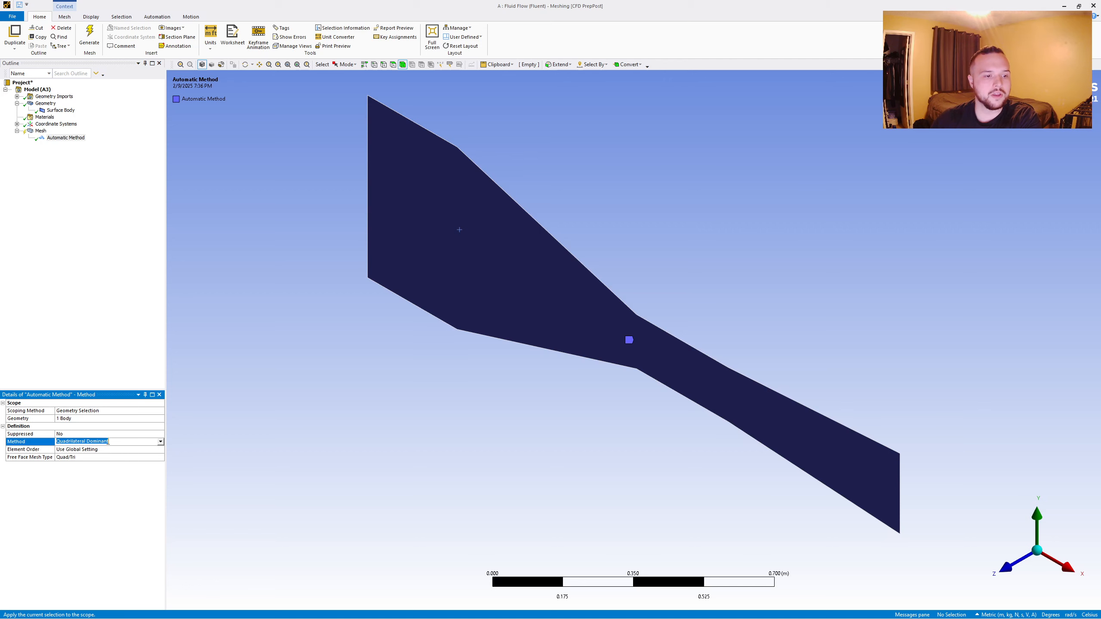
pyautogui.click(160, 442)
pyautogui.click(78, 455)
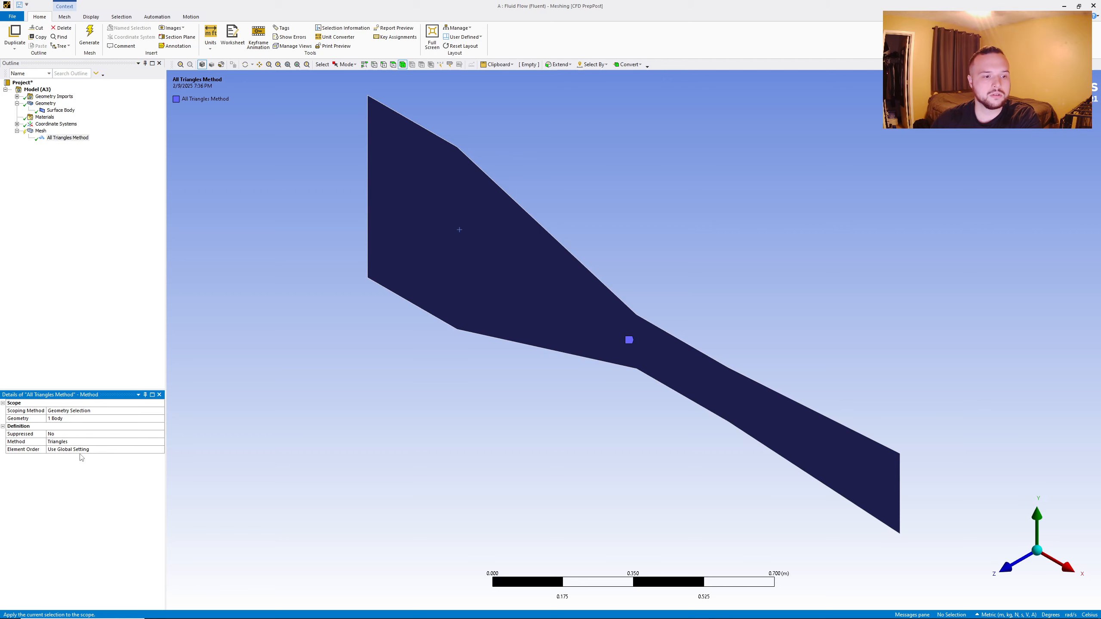
pyautogui.click(89, 37)
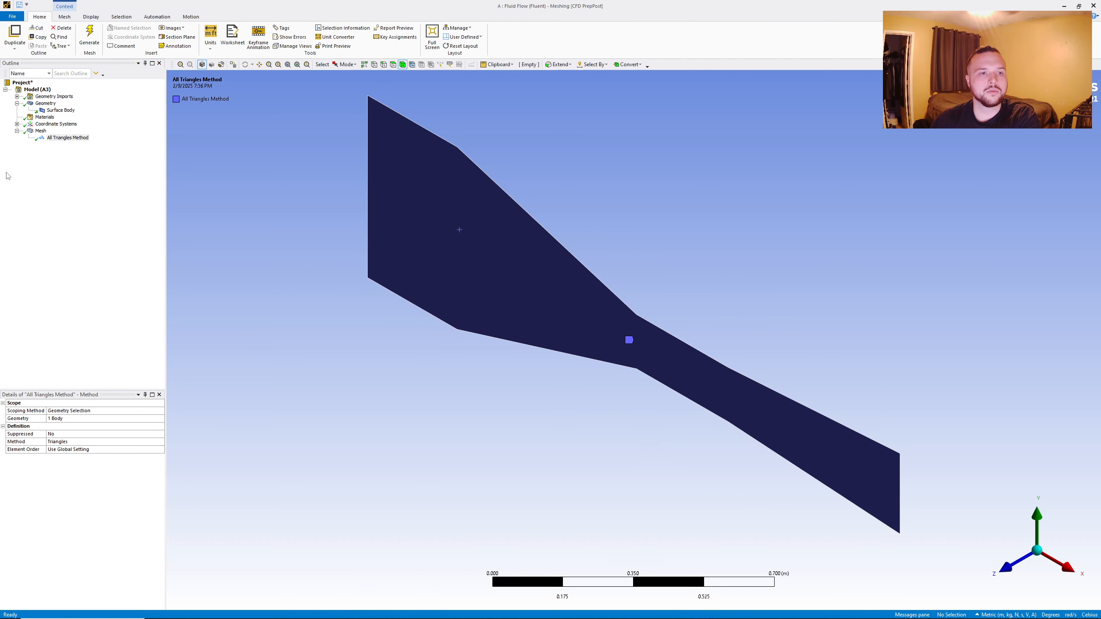
# - Set the global mesh element size to 0.015 m and regenerate the mesh
pyautogui.rightClick(40, 130)
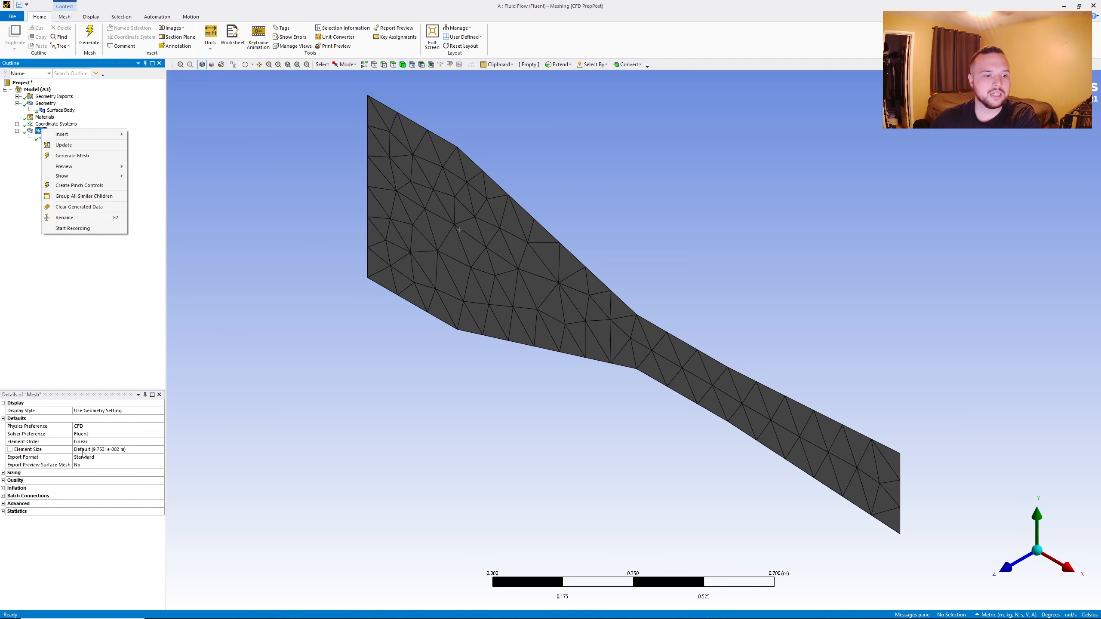
pyautogui.click(83, 451)
pyautogui.write('0.015')
pyautogui.press('Return')
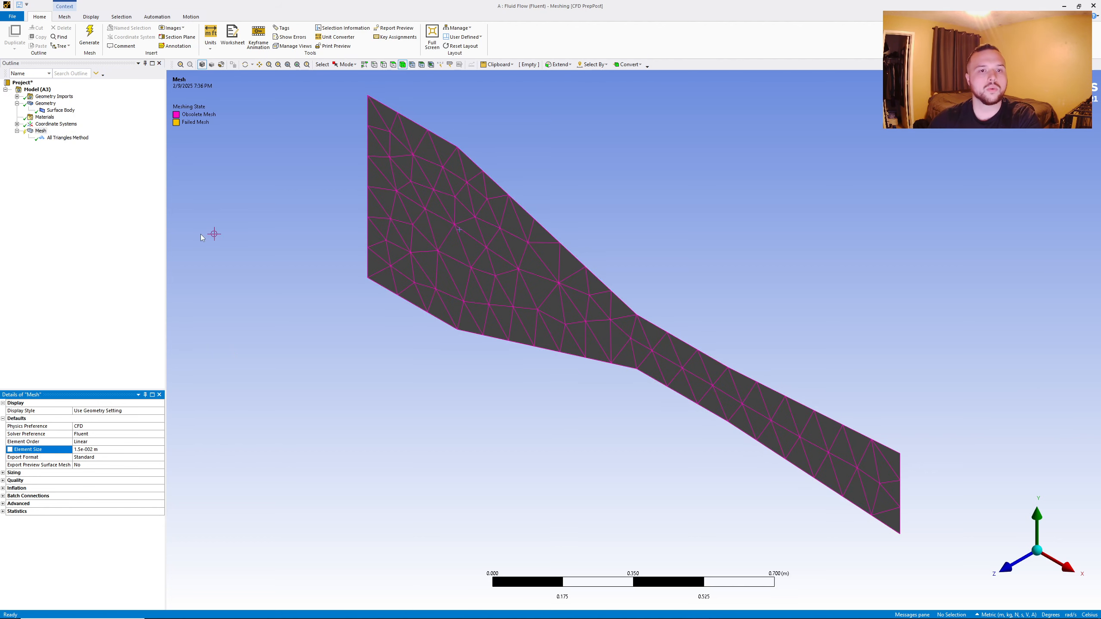
pyautogui.click(89, 35)
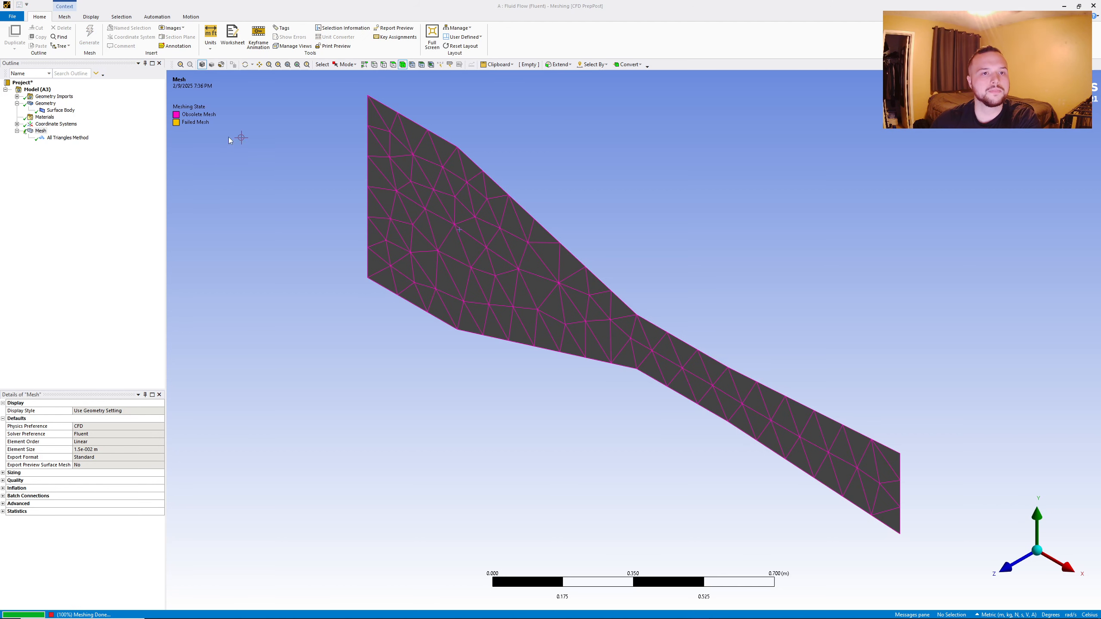
# - Create a named selection called velocity_inlet from the vertical edge at the duct's wide, negative-X end
pyautogui.click(385, 65)
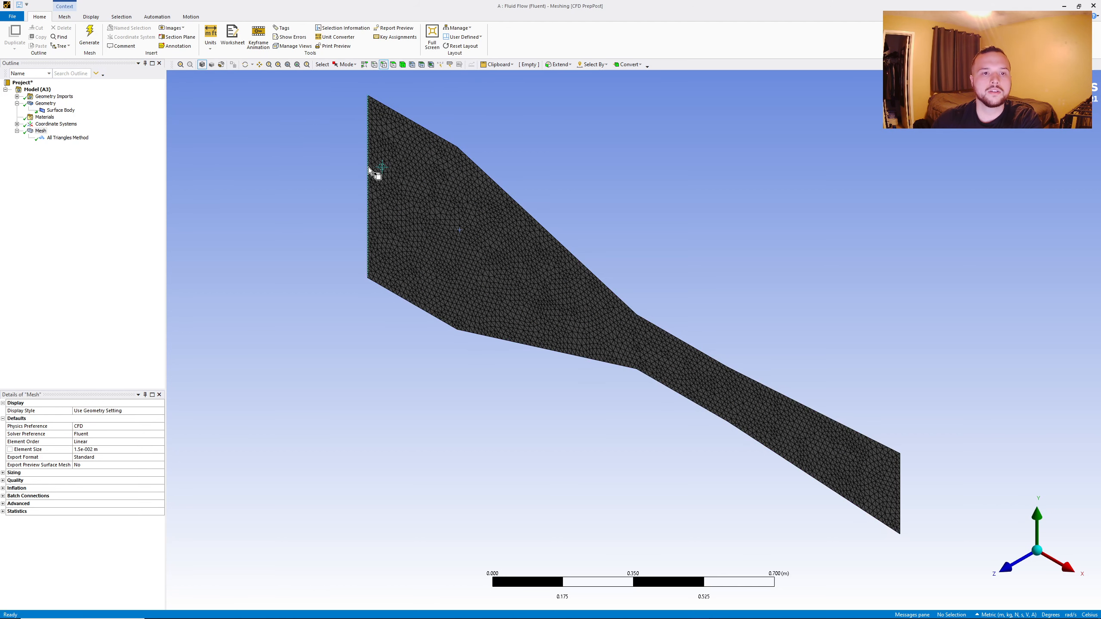
pyautogui.click(369, 167)
pyautogui.rightClick(369, 168)
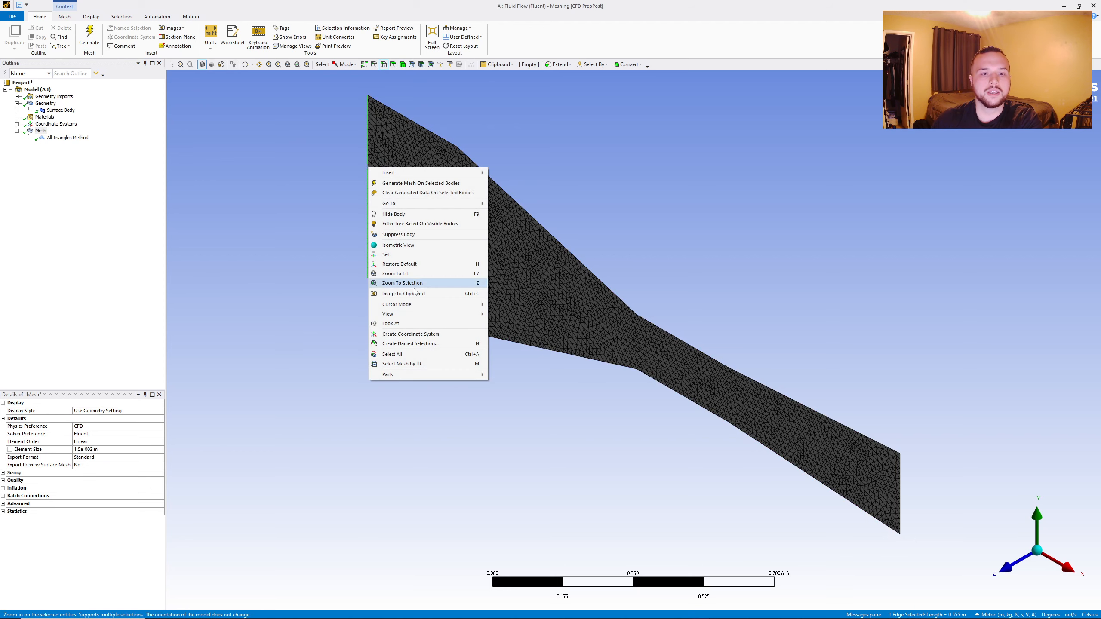
pyautogui.click(429, 344)
pyautogui.write('velocity_inlet')
pyautogui.click(536, 375)
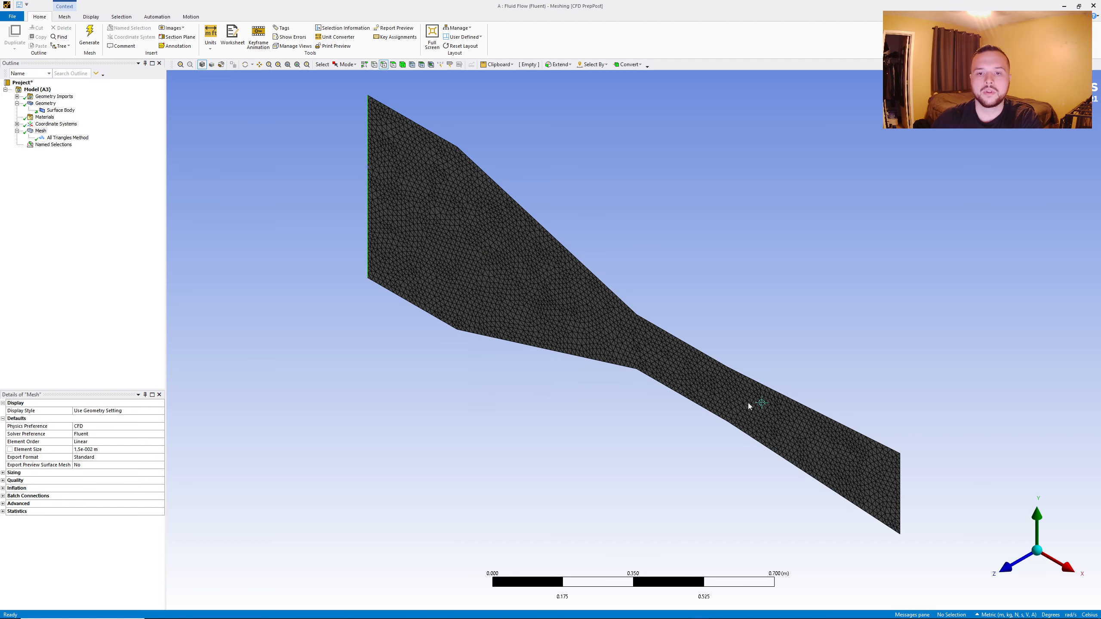
# - Create a named selection called pressure_outlet from the vertical edge at the duct's narrow, positive-X end
pyautogui.click(904, 488)
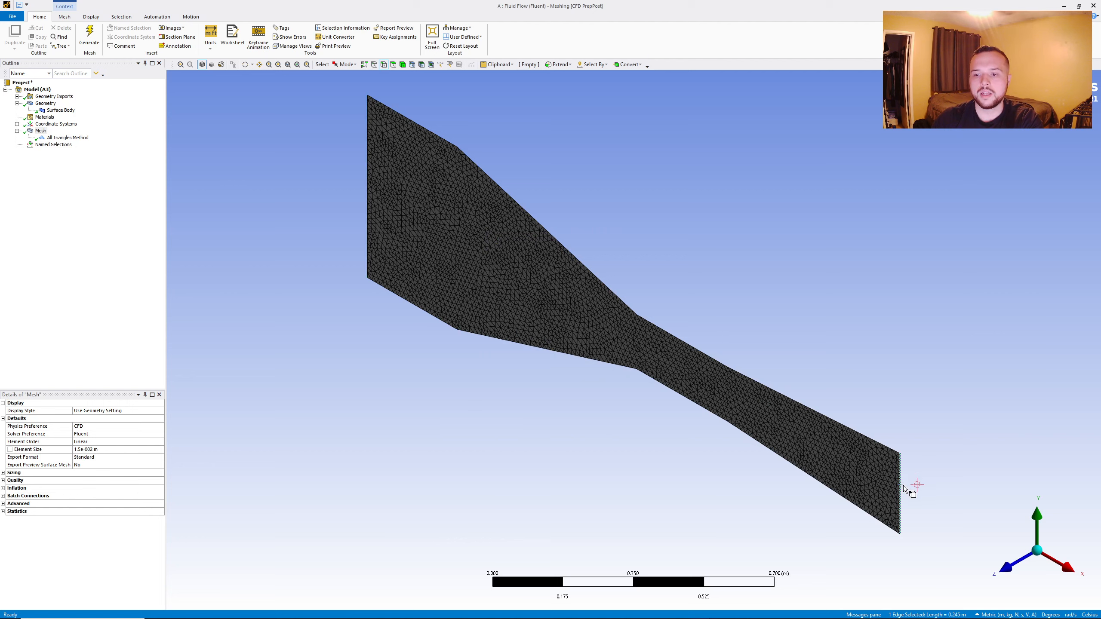
pyautogui.rightClick(903, 488)
pyautogui.click(940, 451)
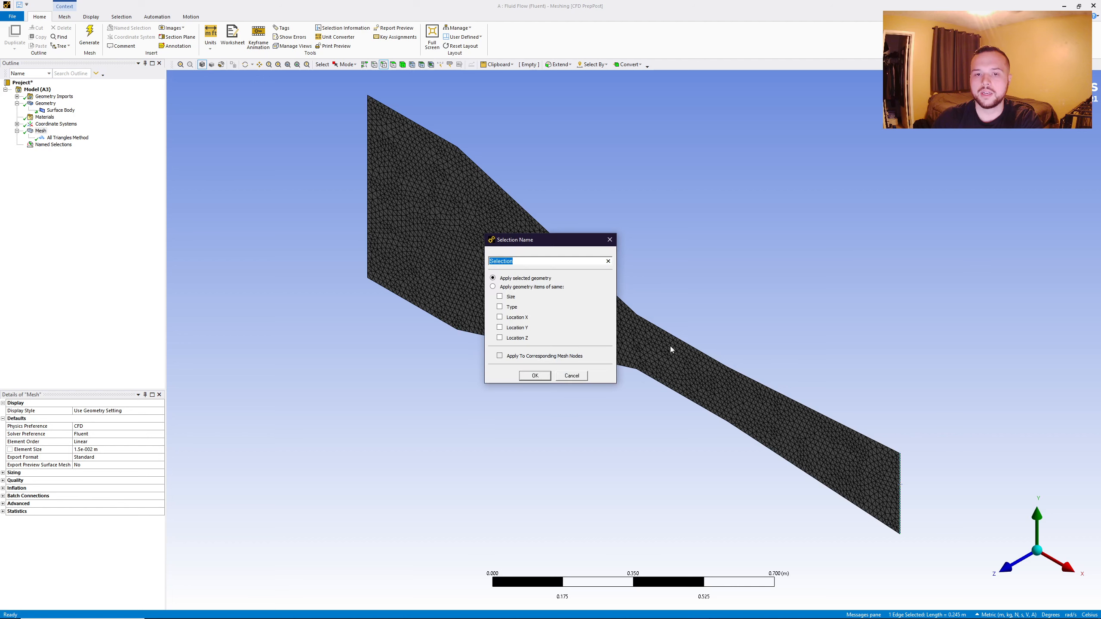
pyautogui.write('pressure')
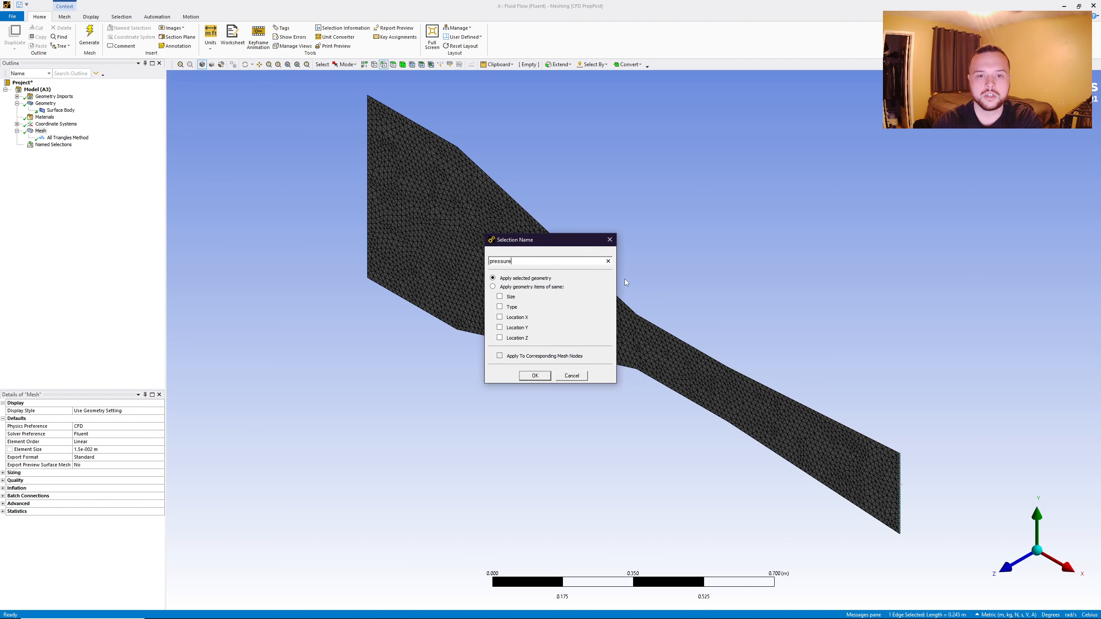
pyautogui.write('_outlet')
pyautogui.press('Return')
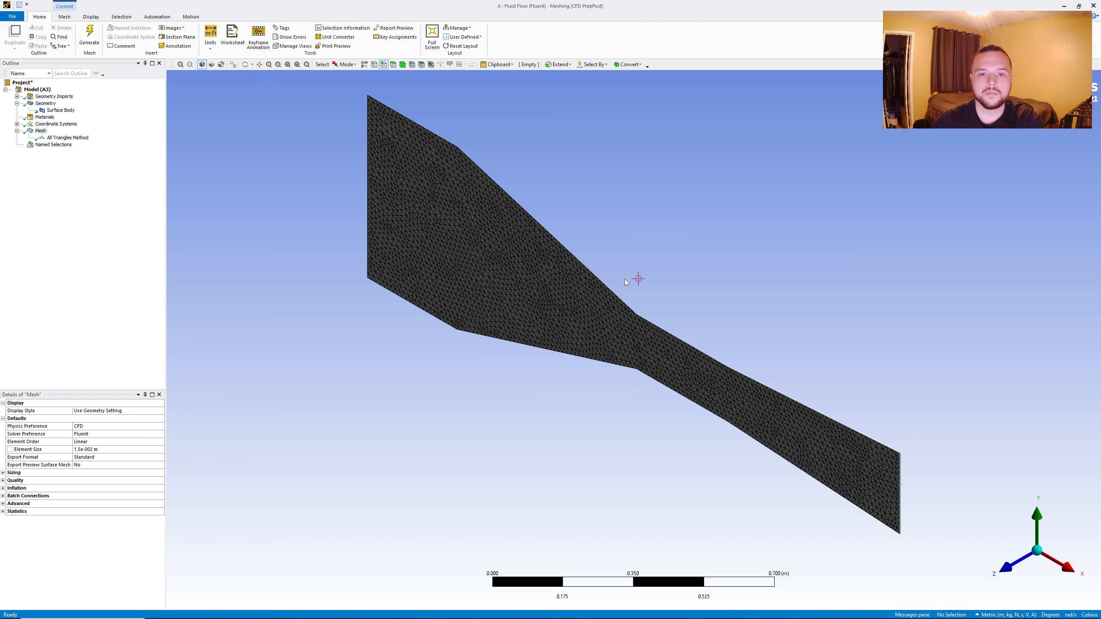
# - Create a named selection called walls from all the upper and lower edges of the duct between inlet and outlet
pyautogui.click(399, 115)
pyautogui.keyDown('ctrl'); pyautogui.click(472, 161); pyautogui.keyUp('ctrl')
pyautogui.keyDown('ctrl'); pyautogui.click(658, 322); pyautogui.keyUp('ctrl')
pyautogui.keyDown('ctrl'); pyautogui.click(769, 388); pyautogui.keyUp('ctrl')
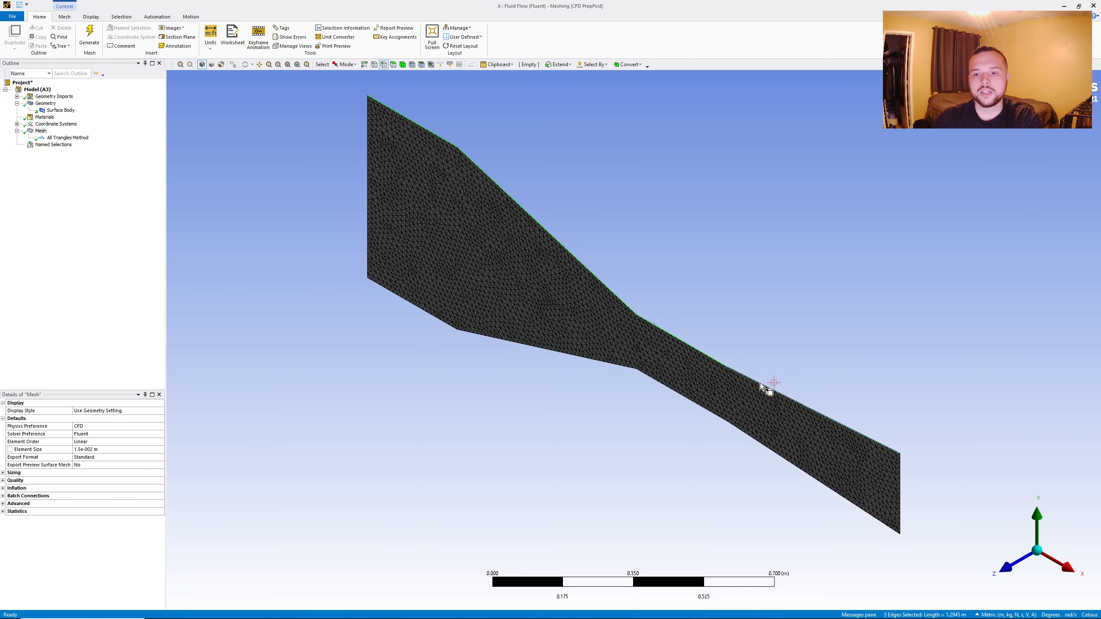
pyautogui.keyDown('ctrl'); pyautogui.click(757, 438); pyautogui.keyUp('ctrl')
pyautogui.keyDown('ctrl'); pyautogui.click(694, 402); pyautogui.keyUp('ctrl')
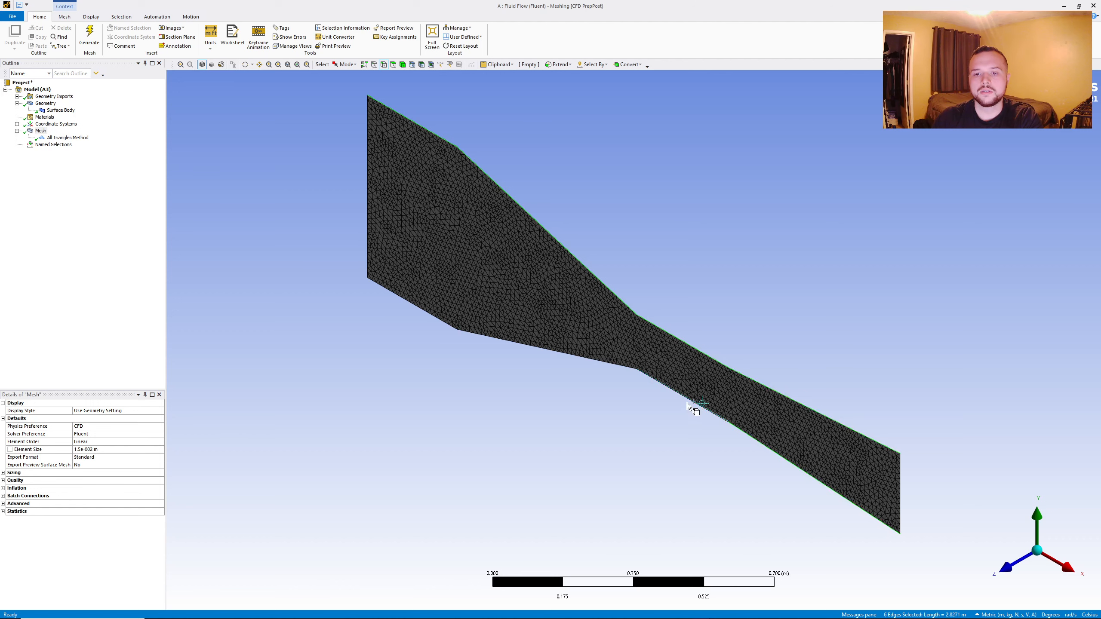
pyautogui.keyDown('ctrl'); pyautogui.click(600, 361); pyautogui.keyUp('ctrl')
pyautogui.keyDown('ctrl'); pyautogui.click(432, 316); pyautogui.keyUp('ctrl')
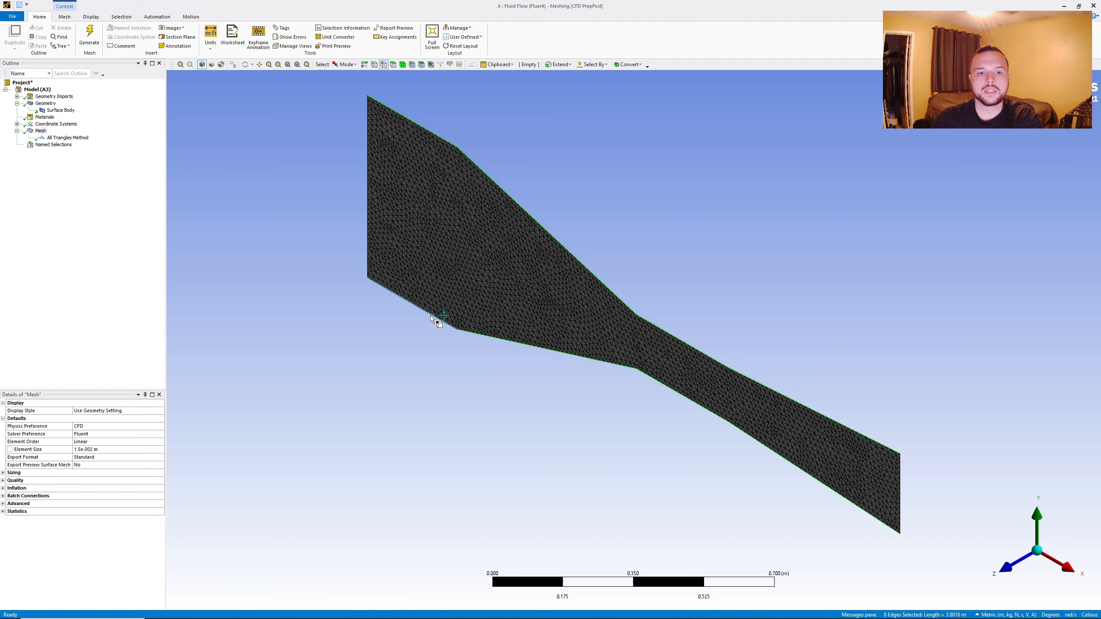
pyautogui.rightClick(403, 297)
pyautogui.click(439, 474)
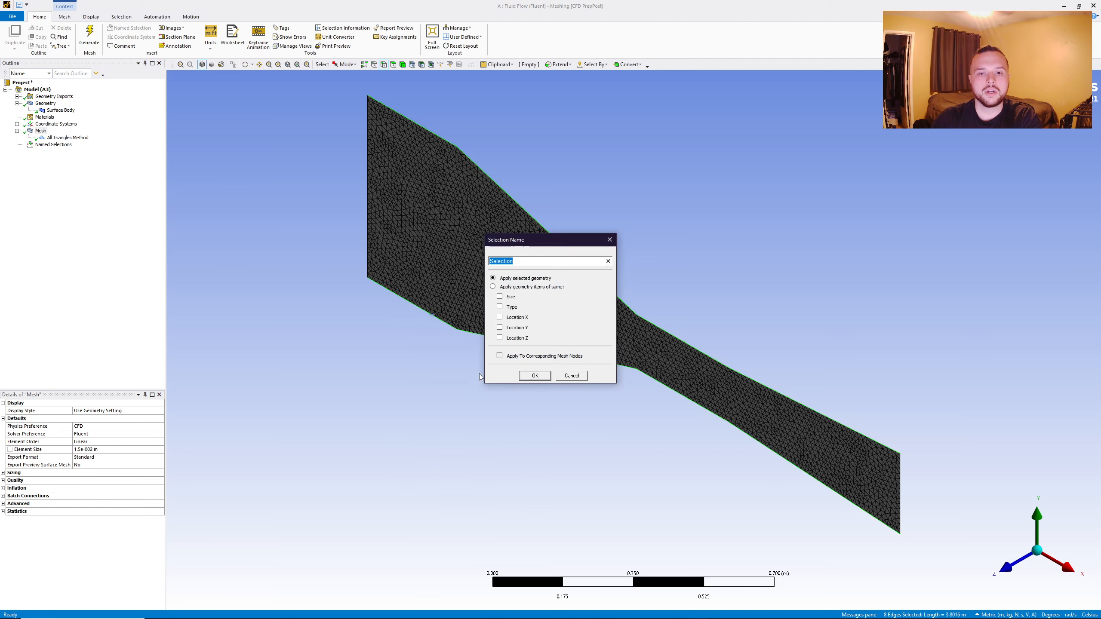
pyautogui.write('walls')
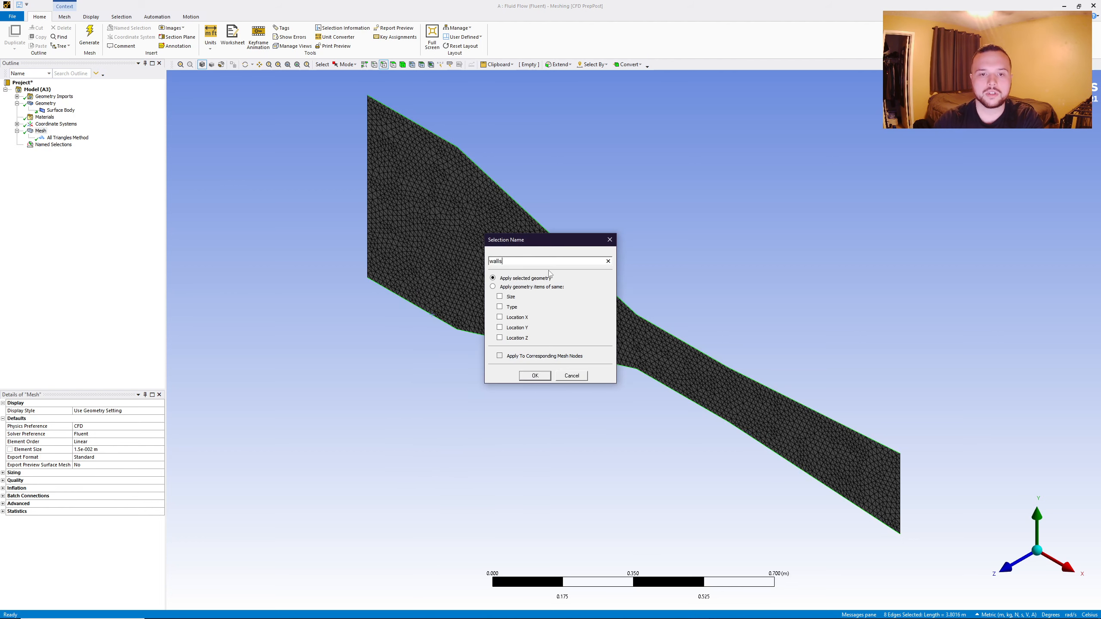
pyautogui.click(534, 374)
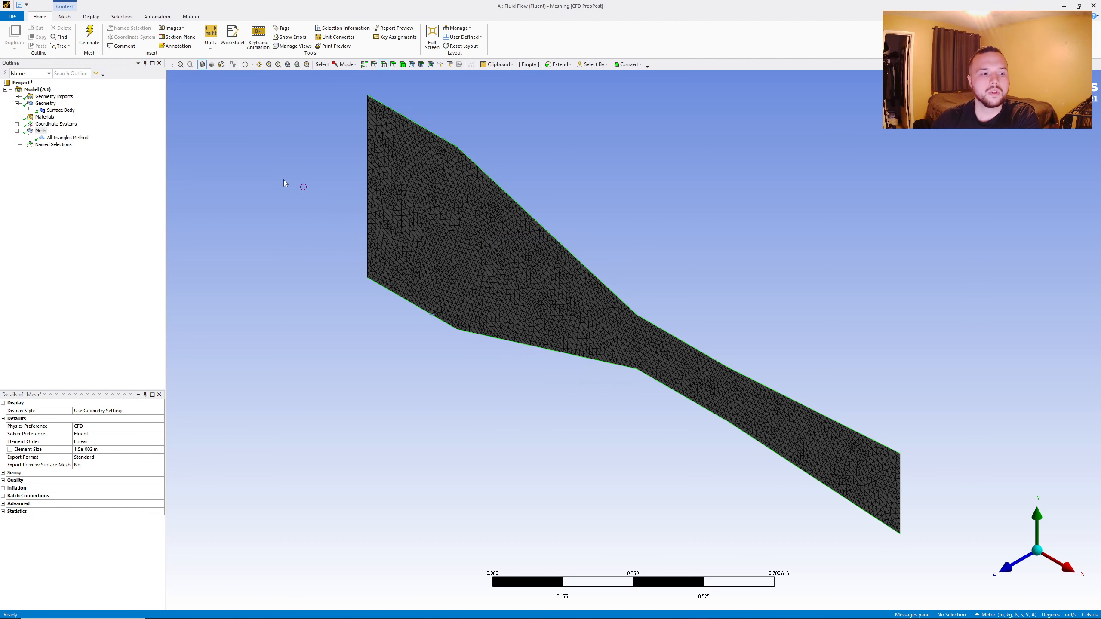
# - Regenerate the mesh, then switch to Workbench and update the Mesh cell of the Fluid Flow (Fluent) system
pyautogui.click(91, 38)
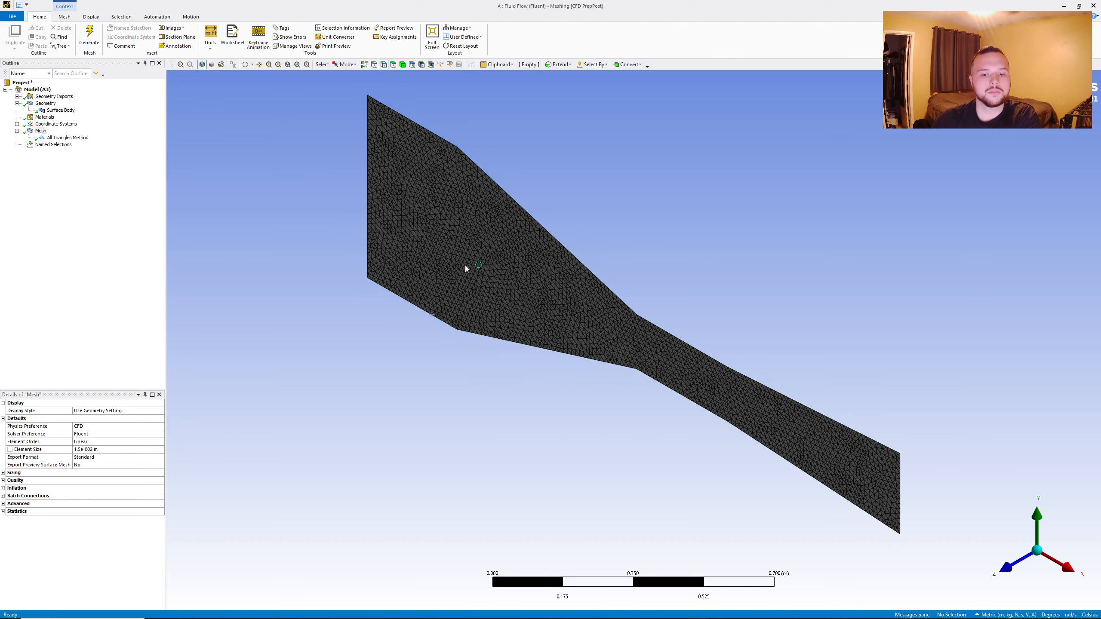
pyautogui.click(658, 611)
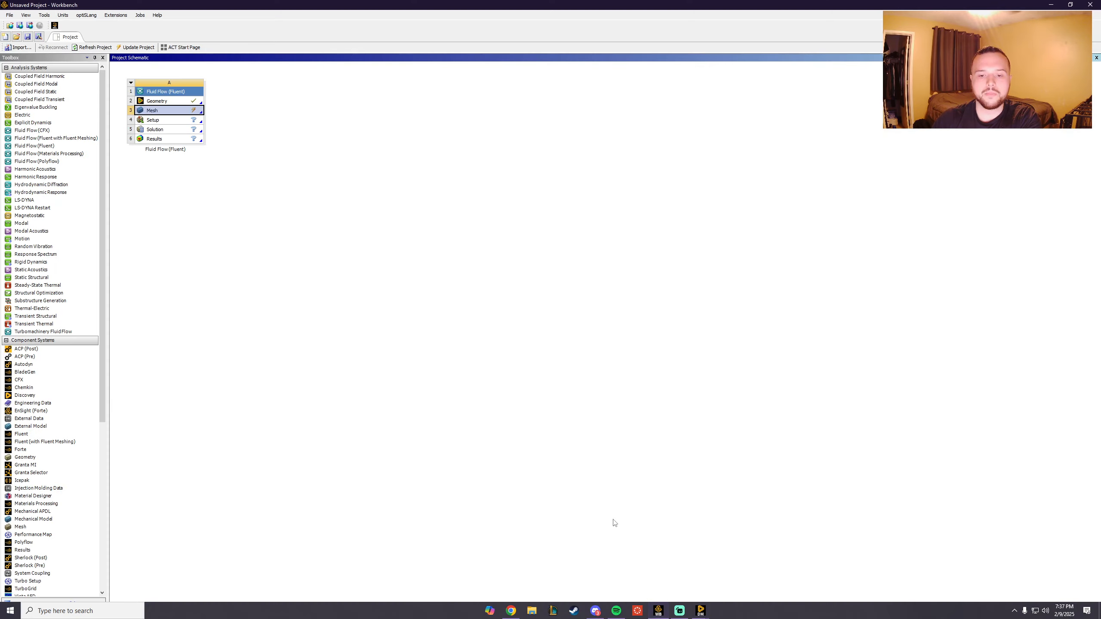
pyautogui.rightClick(178, 111)
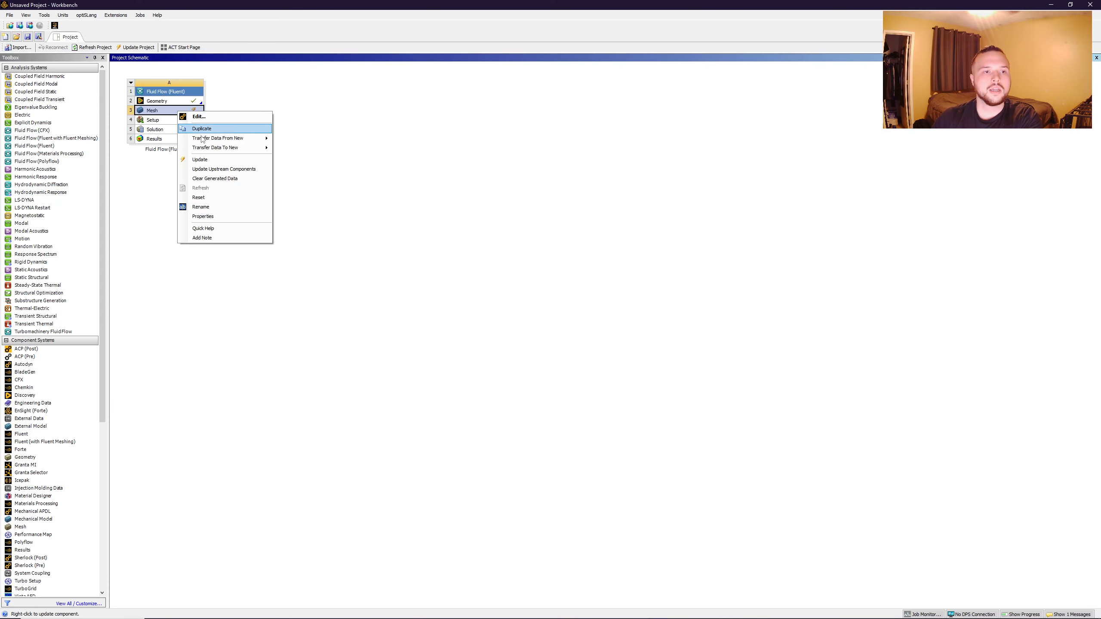
pyautogui.click(200, 159)
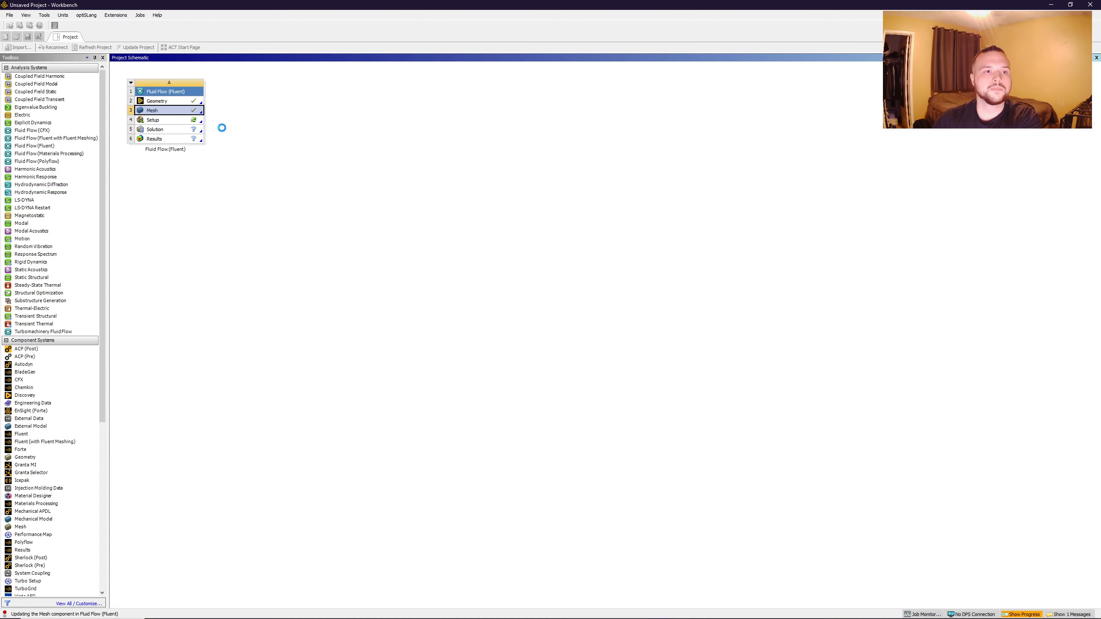
# - Open the system's Setup cell and start Fluent in double precision with one solver process
pyautogui.rightClick(175, 119)
pyautogui.click(196, 127)
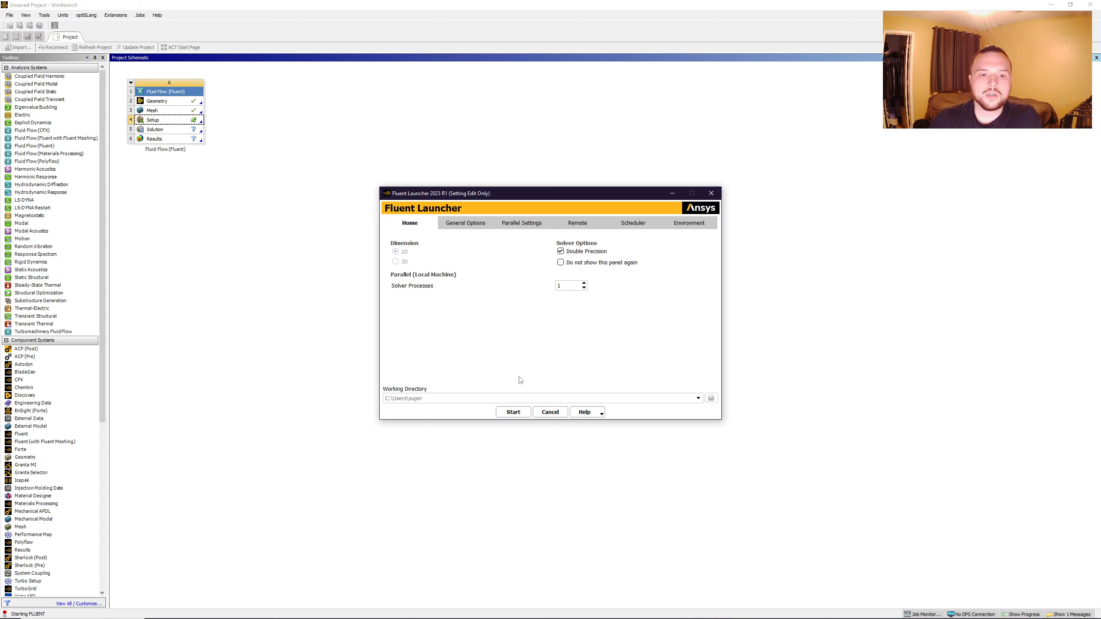
pyautogui.click(513, 412)
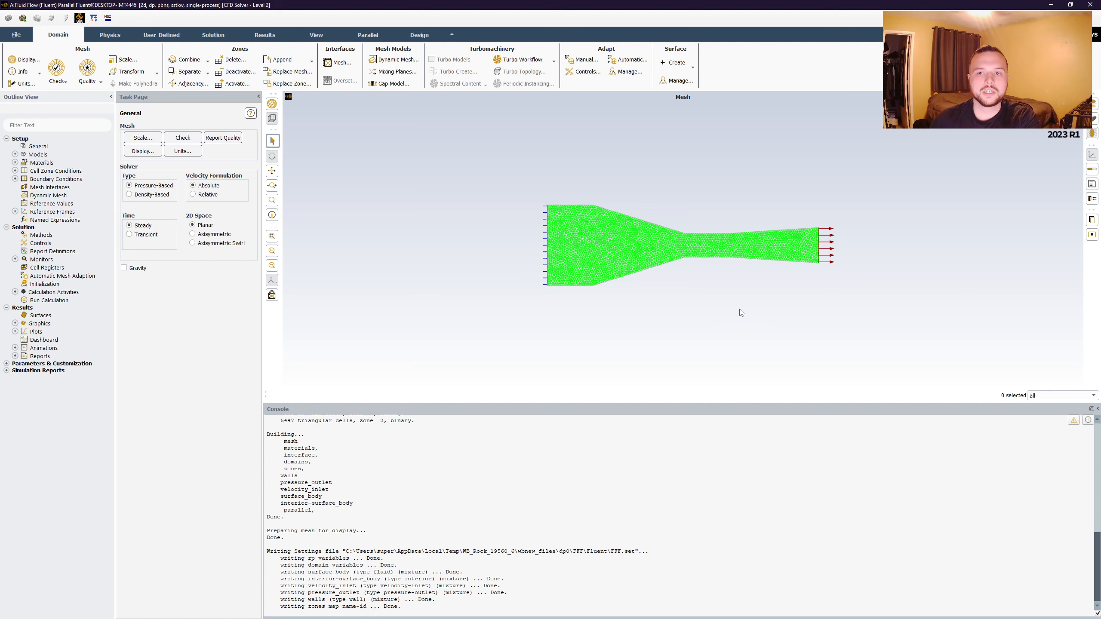
# - Turn on the Energy model in the Fluent setup
pyautogui.click(14, 154)
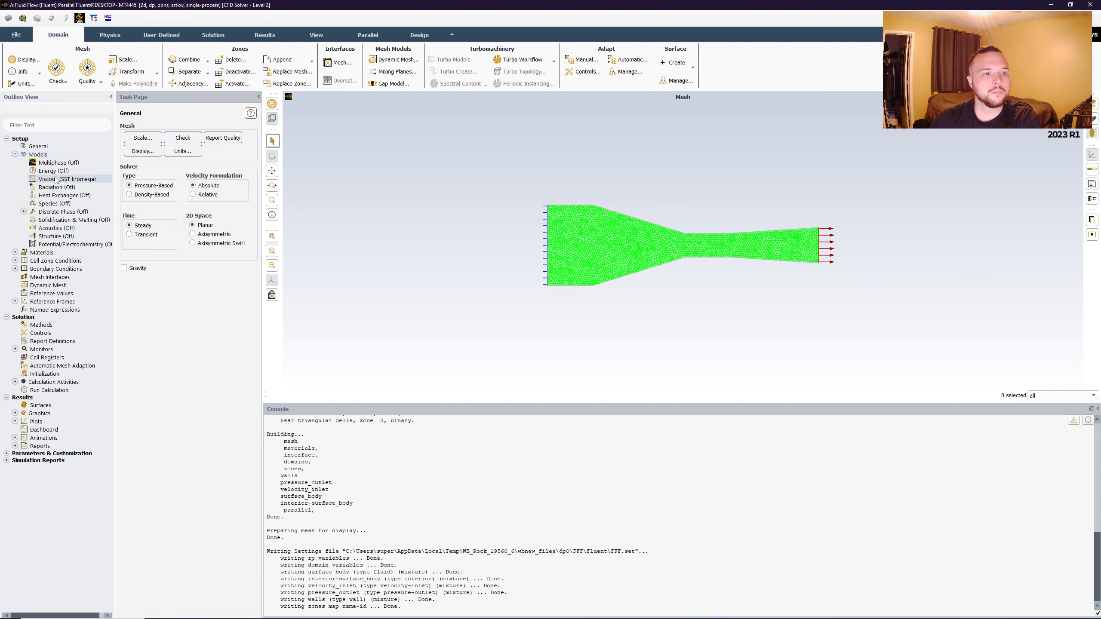
pyautogui.rightClick(55, 172)
pyautogui.click(66, 192)
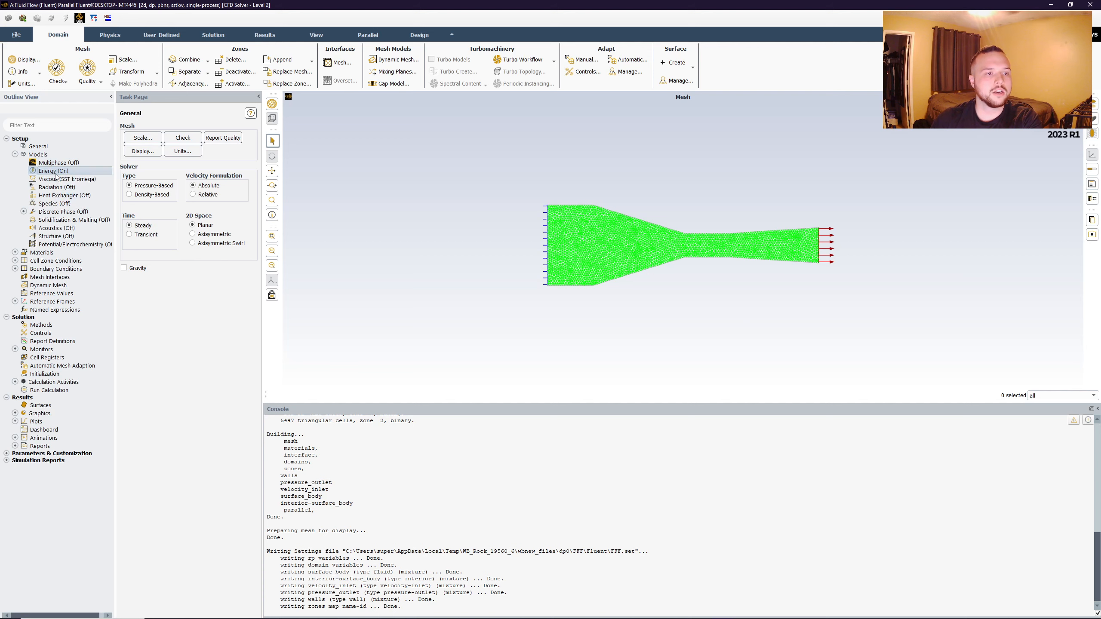
# - Set the viscous model to standard k-epsilon (2 eqn) with Enhanced Wall Treatment
pyautogui.rightClick(60, 181)
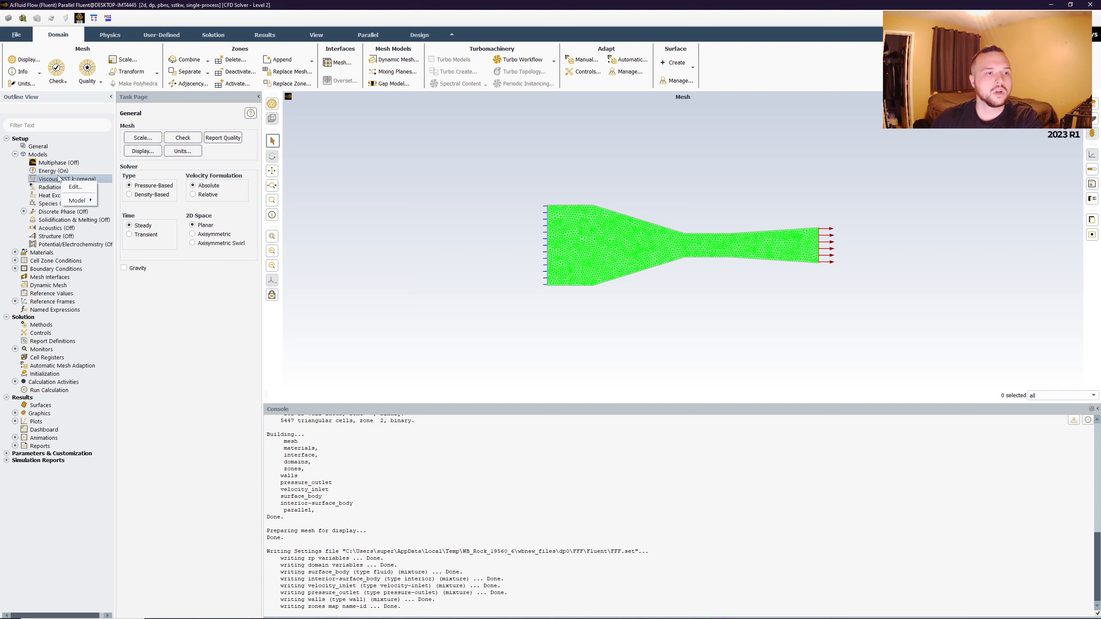
pyautogui.click(76, 189)
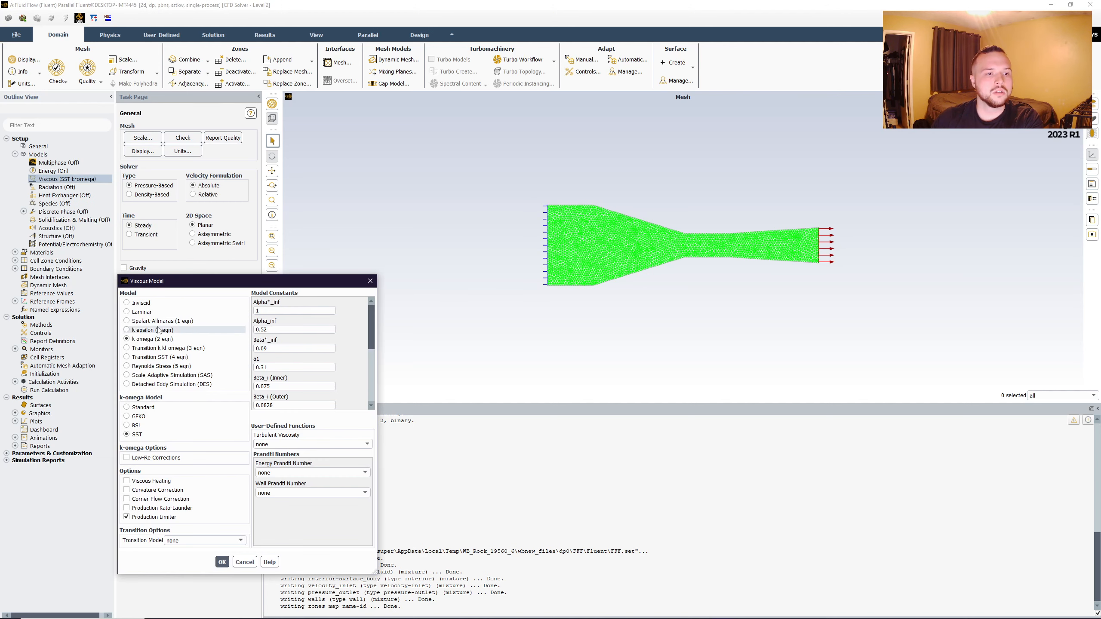
pyautogui.click(127, 330)
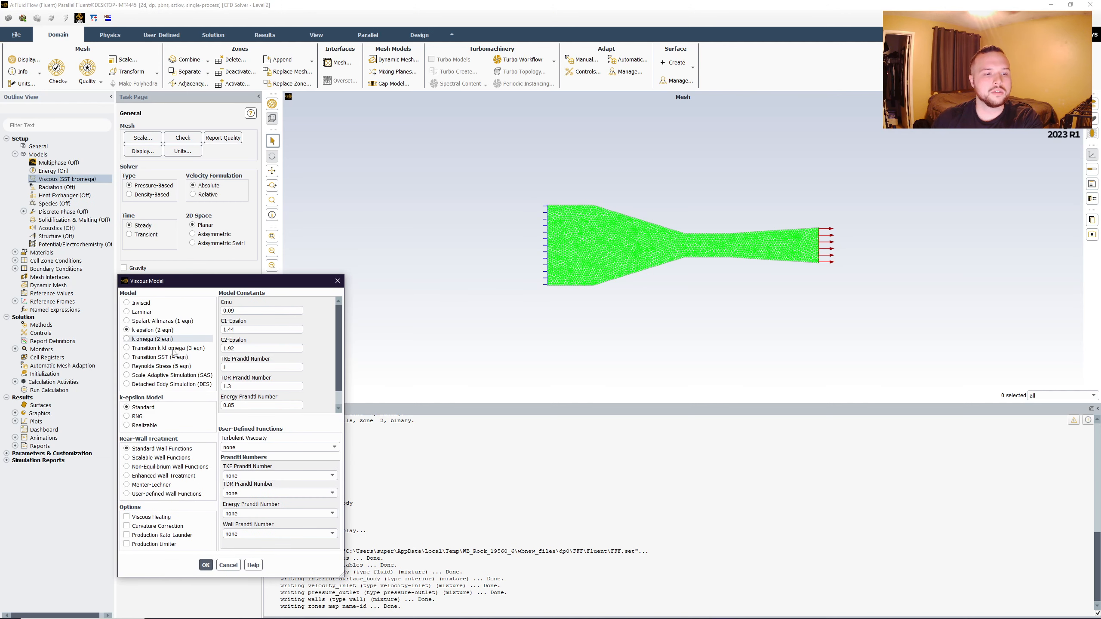
pyautogui.click(127, 476)
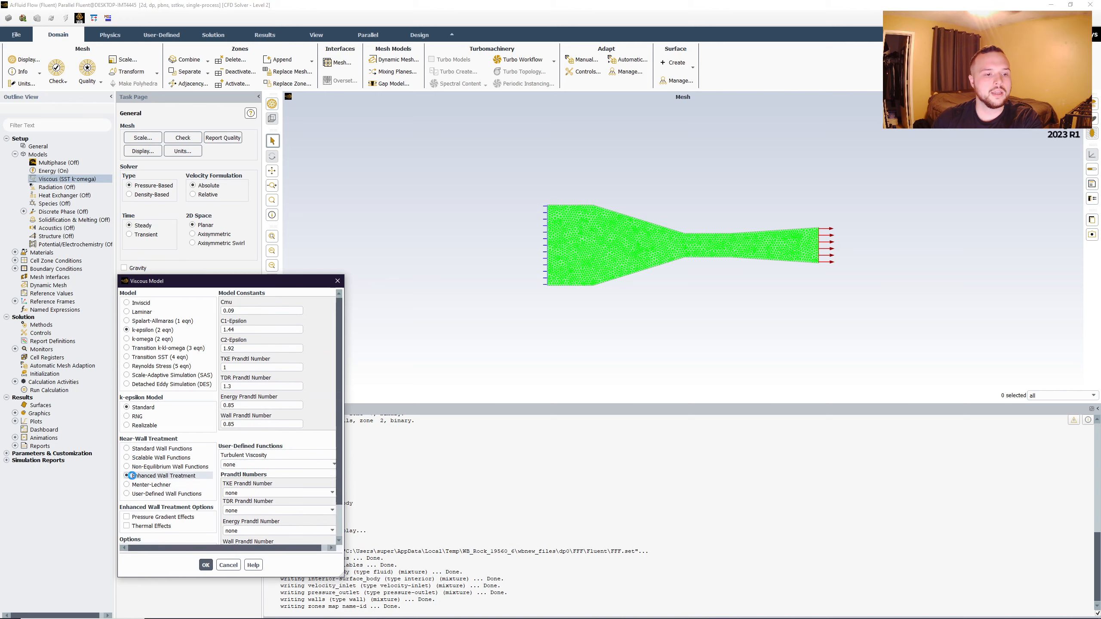
pyautogui.click(206, 598)
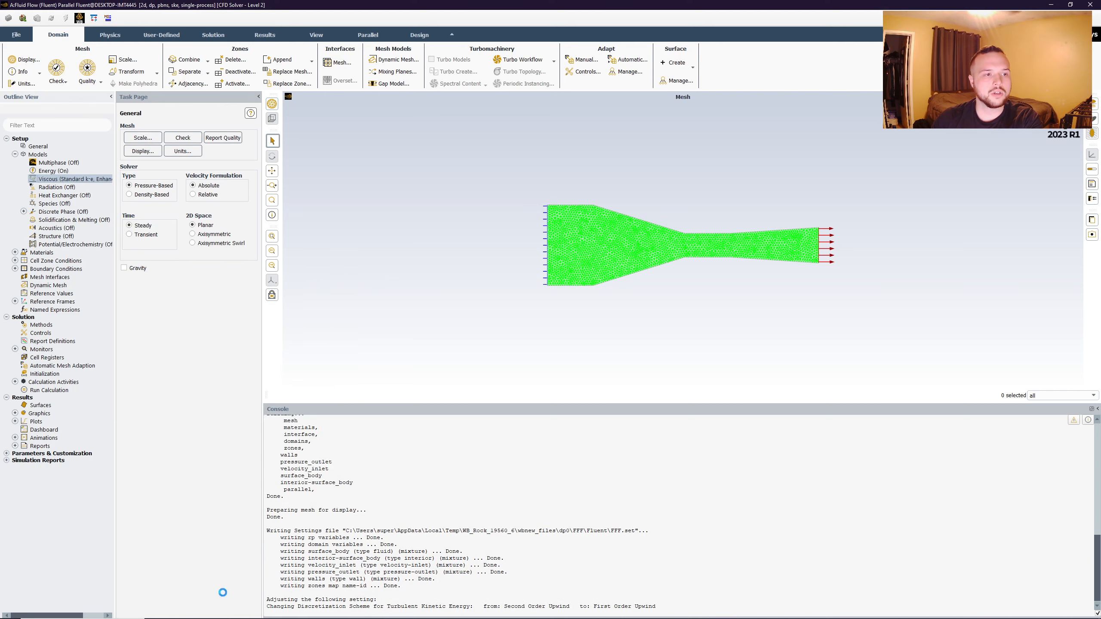
# - Set the velocity magnitude of the velocity_inlet boundary condition to 1.8436 m/s
pyautogui.click(15, 269)
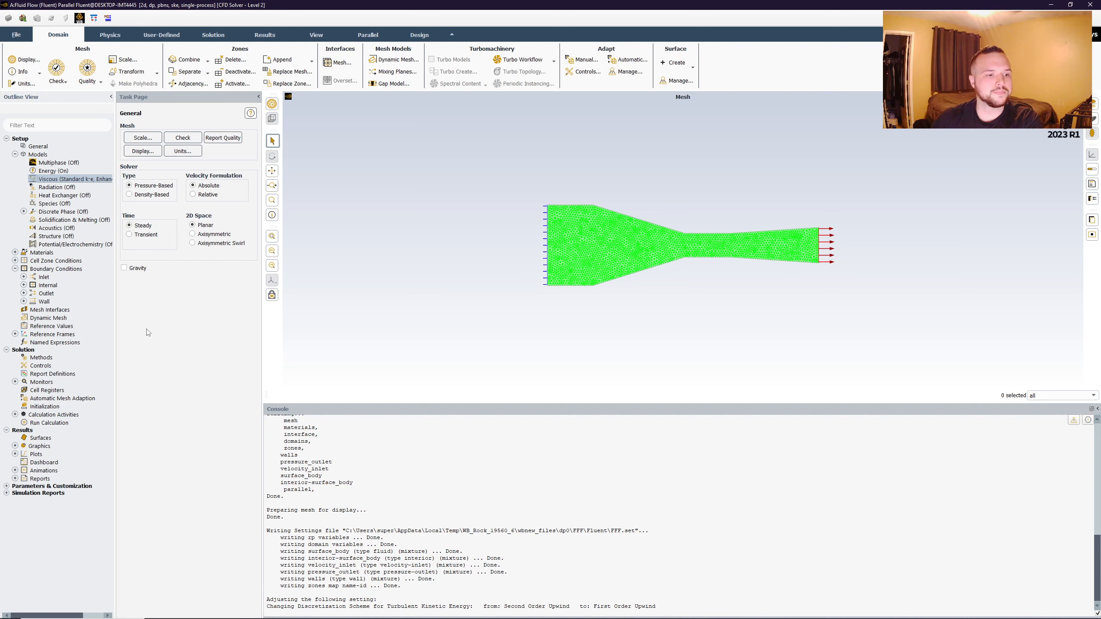
pyautogui.click(24, 277)
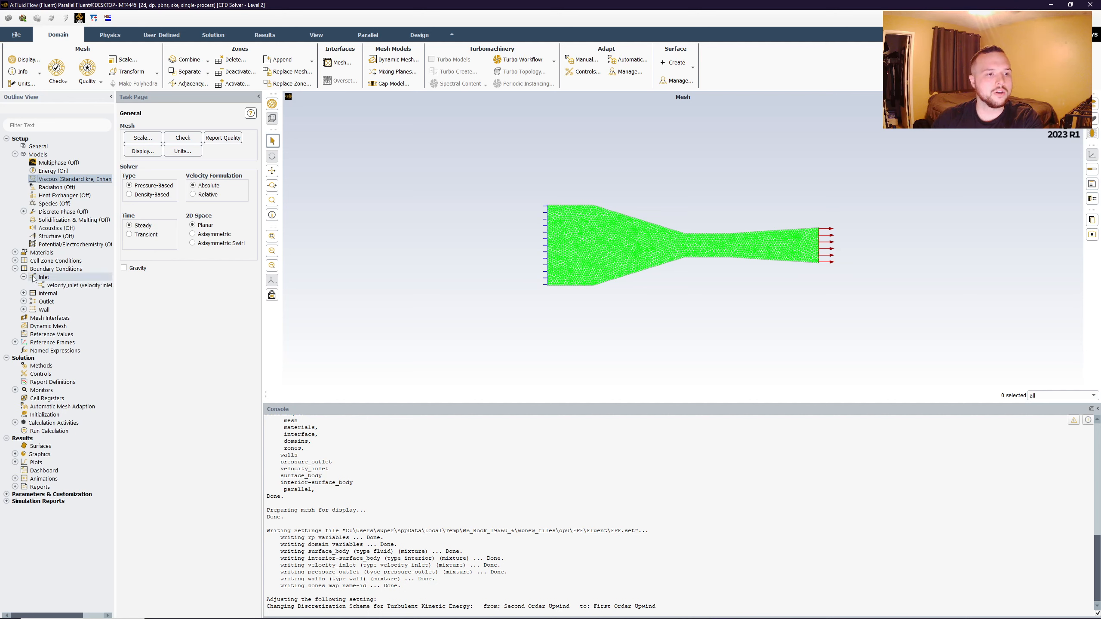
pyautogui.rightClick(69, 286)
pyautogui.click(80, 293)
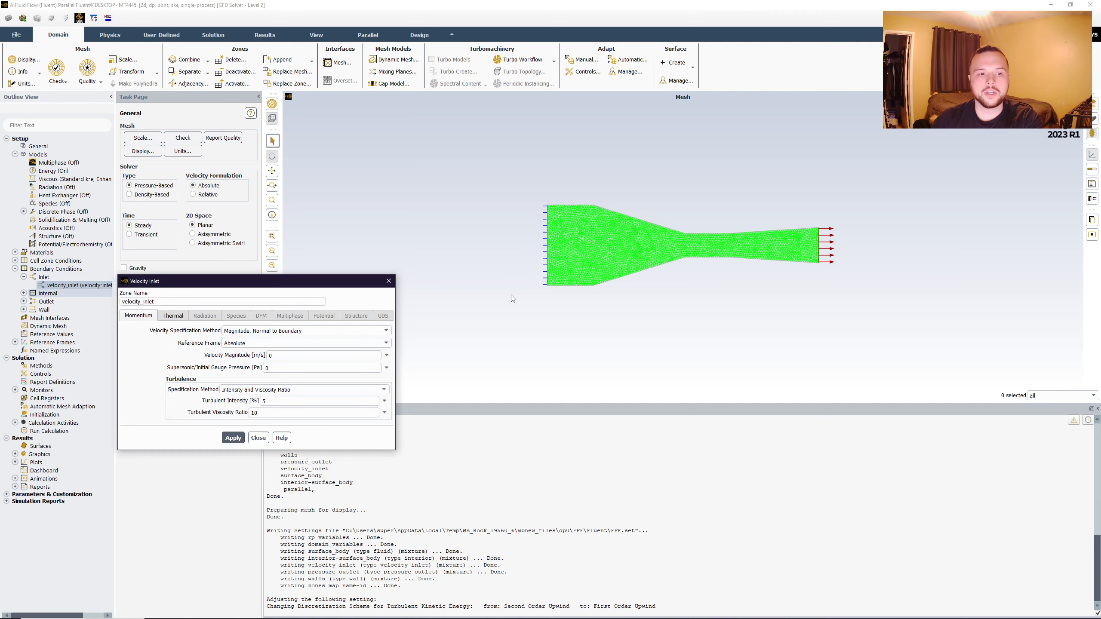
pyautogui.press('BackSpace')
pyautogui.write('1.8436')
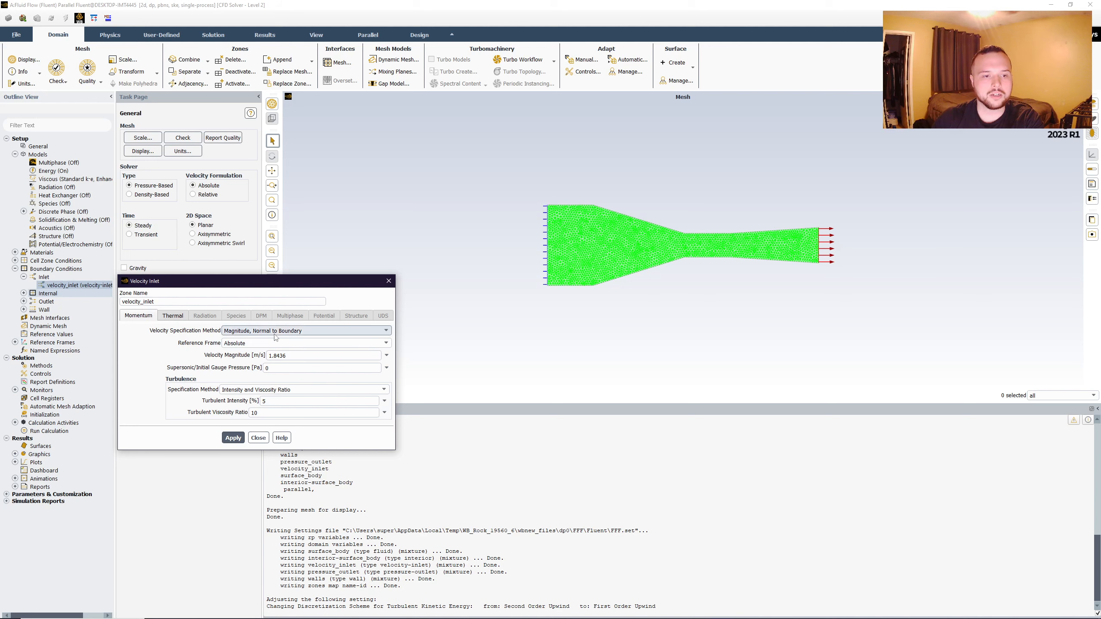
pyautogui.click(259, 438)
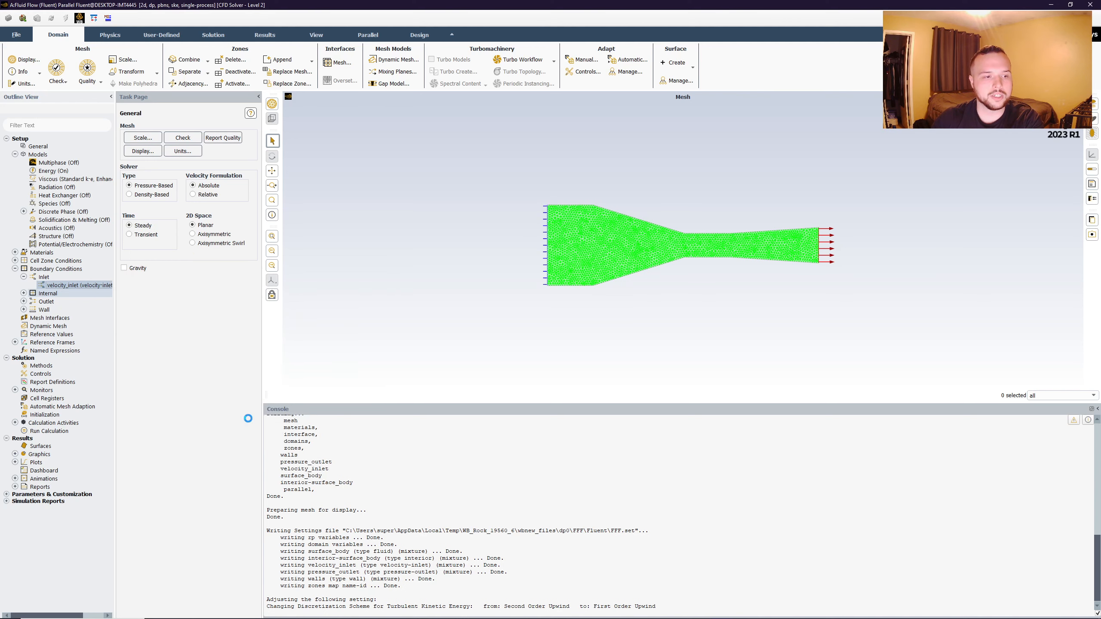
# - Check the gauge pressure and other momentum settings of the pressure_outlet boundary condition
pyautogui.click(24, 302)
pyautogui.rightClick(54, 310)
pyautogui.click(67, 314)
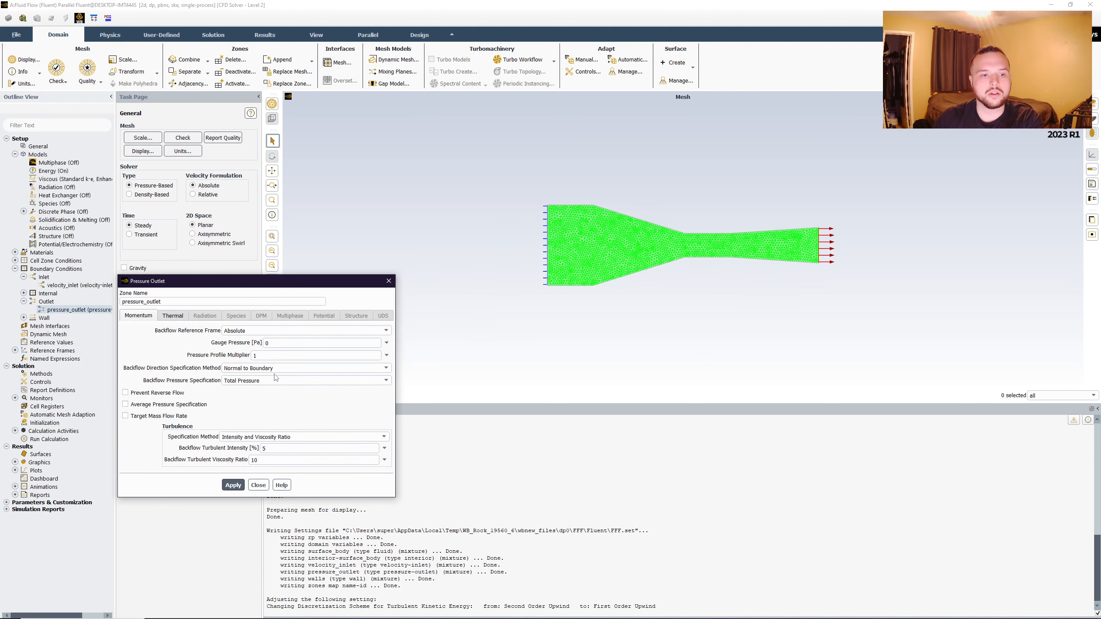
pyautogui.click(289, 343)
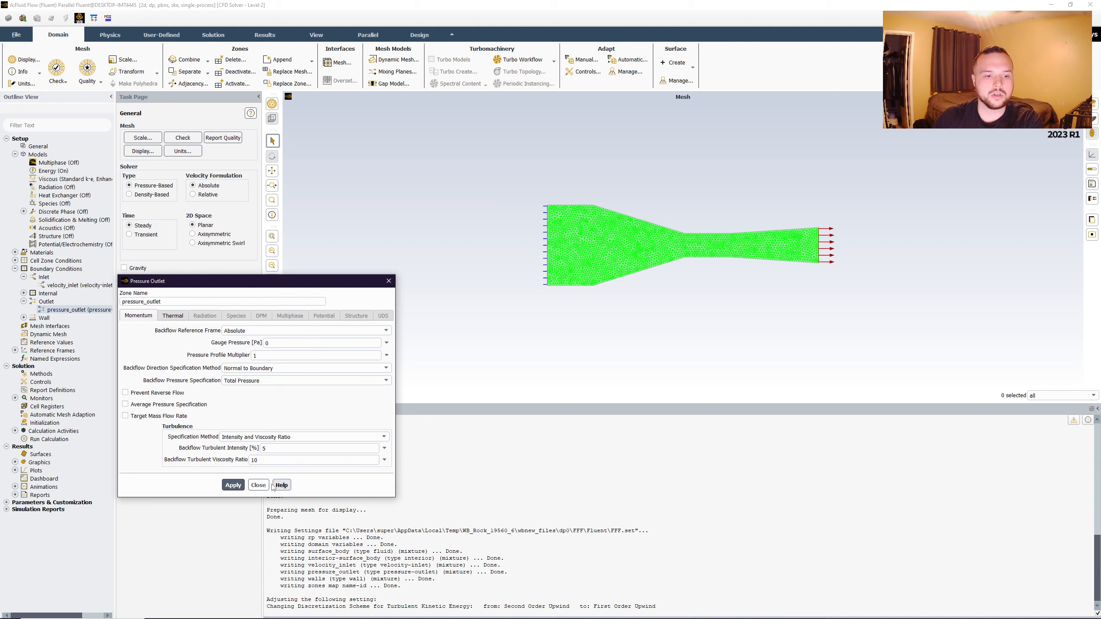
pyautogui.click(258, 485)
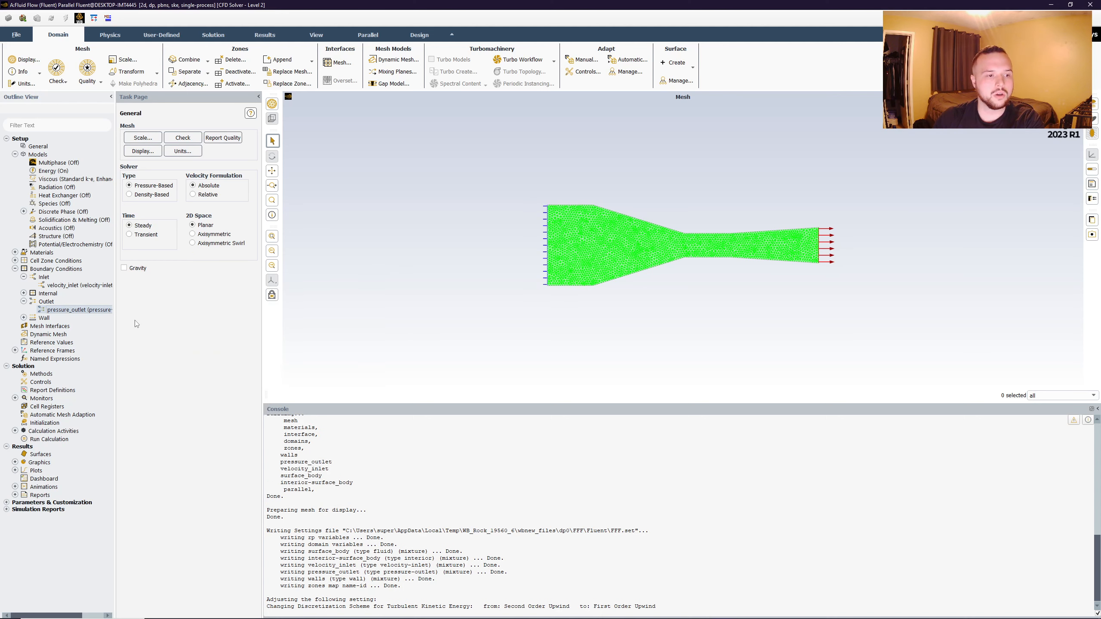
# - Set the number of iterations for the hybrid initialization to 50
pyautogui.rightClick(52, 425)
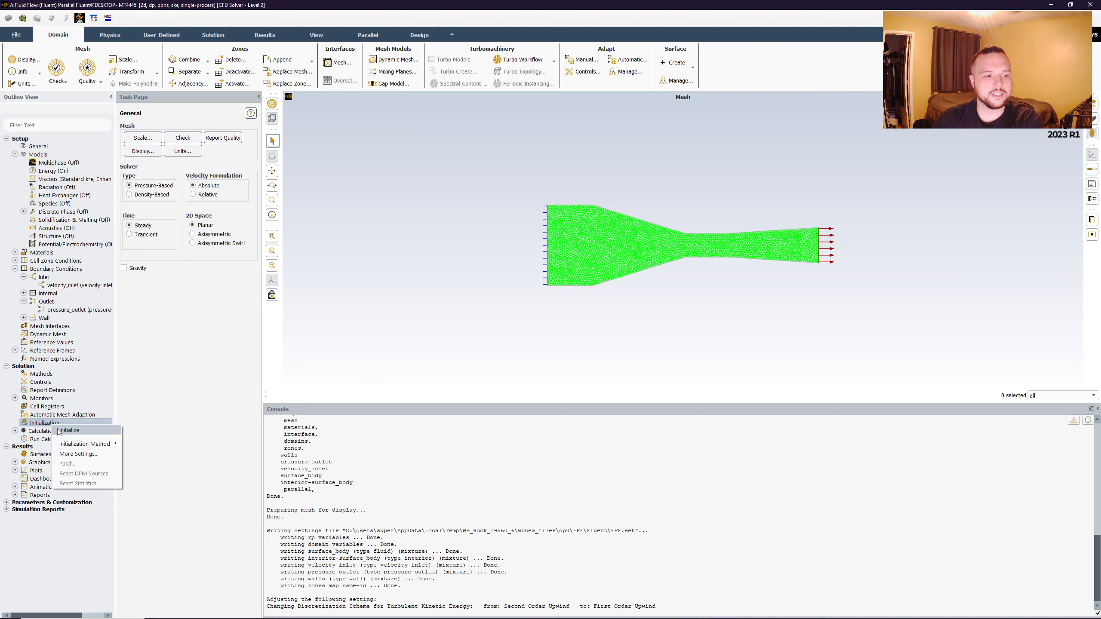
pyautogui.moveTo(77, 445)
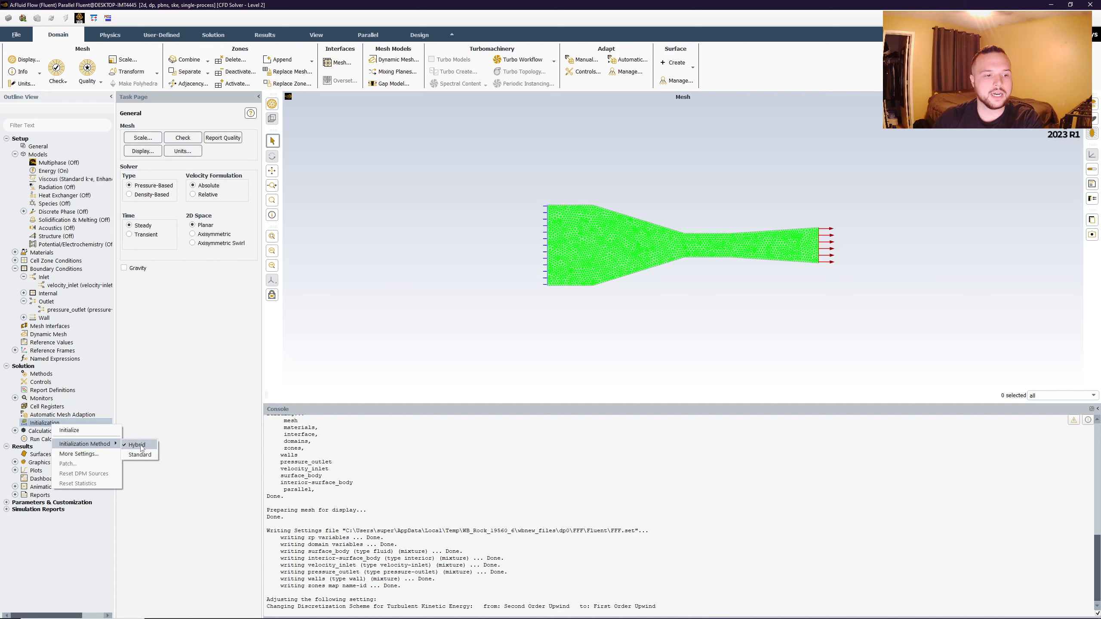
pyautogui.click(79, 455)
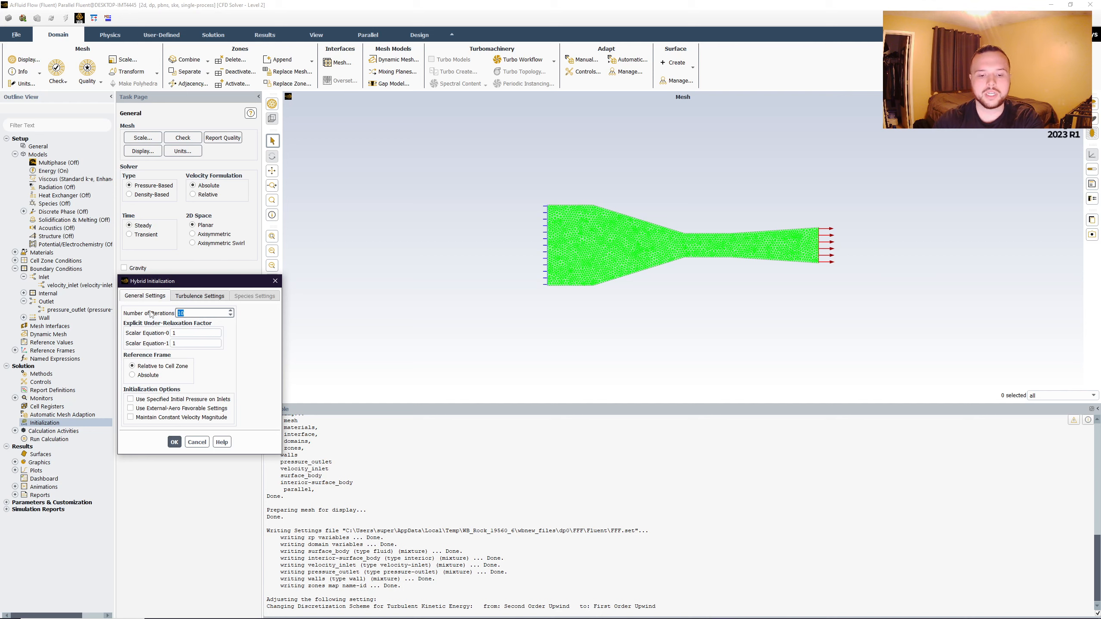
pyautogui.write('5')
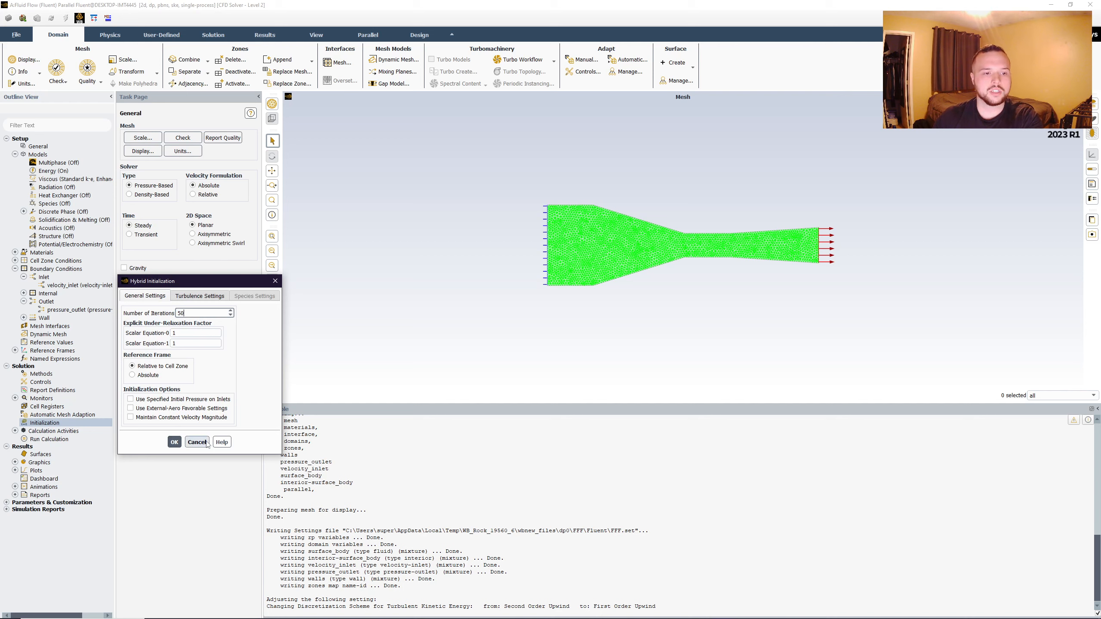
pyautogui.click(174, 442)
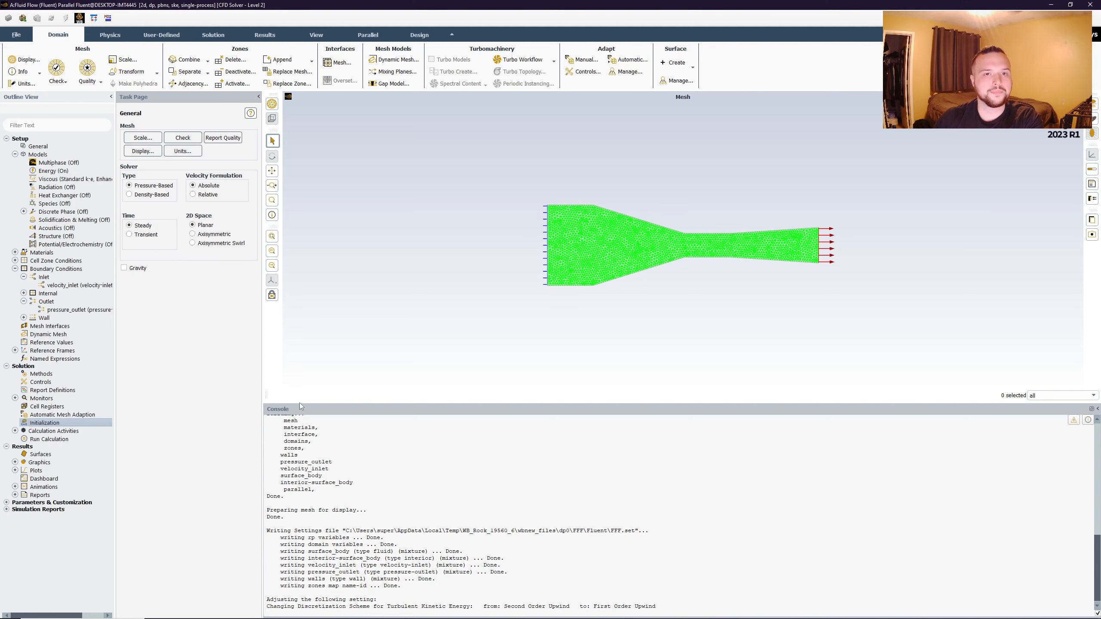
# - Set the number of solver iterations for the calculation to 150
pyautogui.click(215, 38)
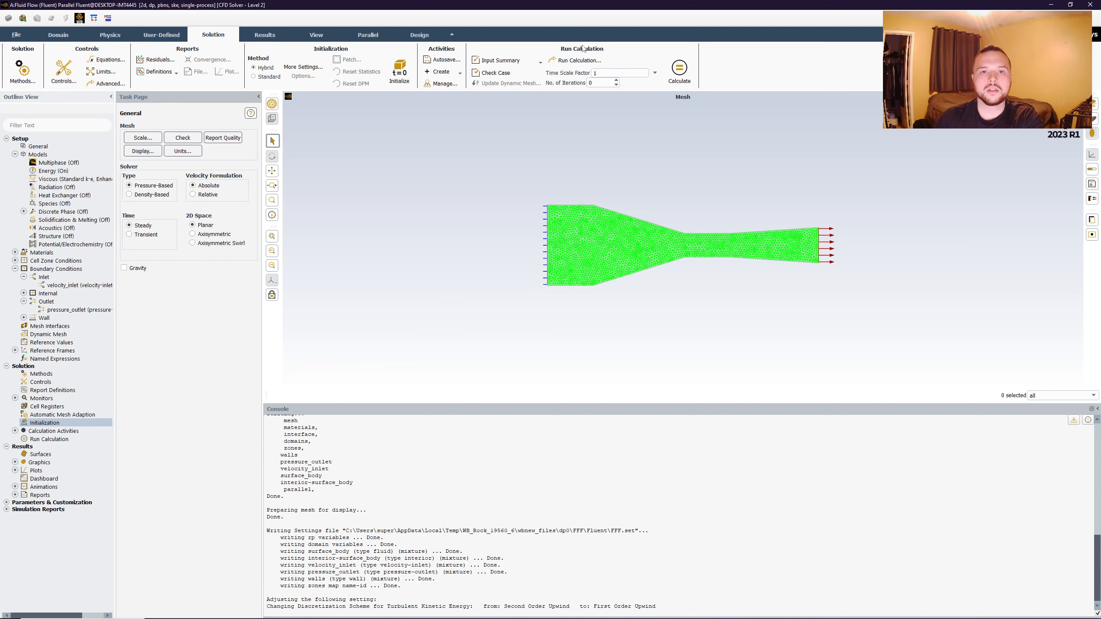
pyautogui.click(605, 82)
pyautogui.press('BackSpace')
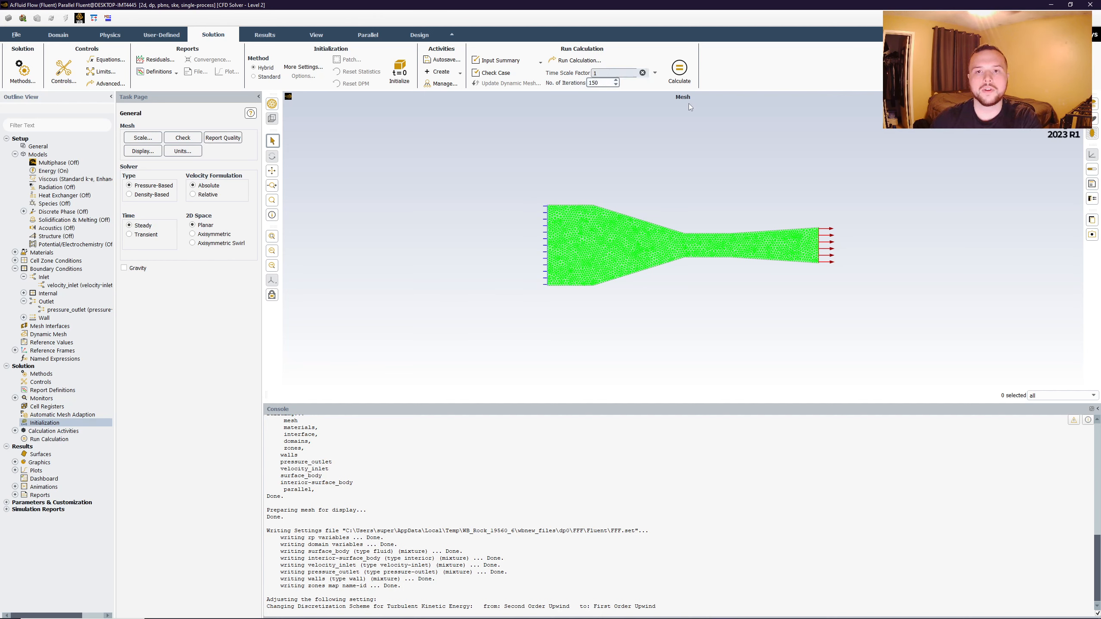
pyautogui.click(399, 281)
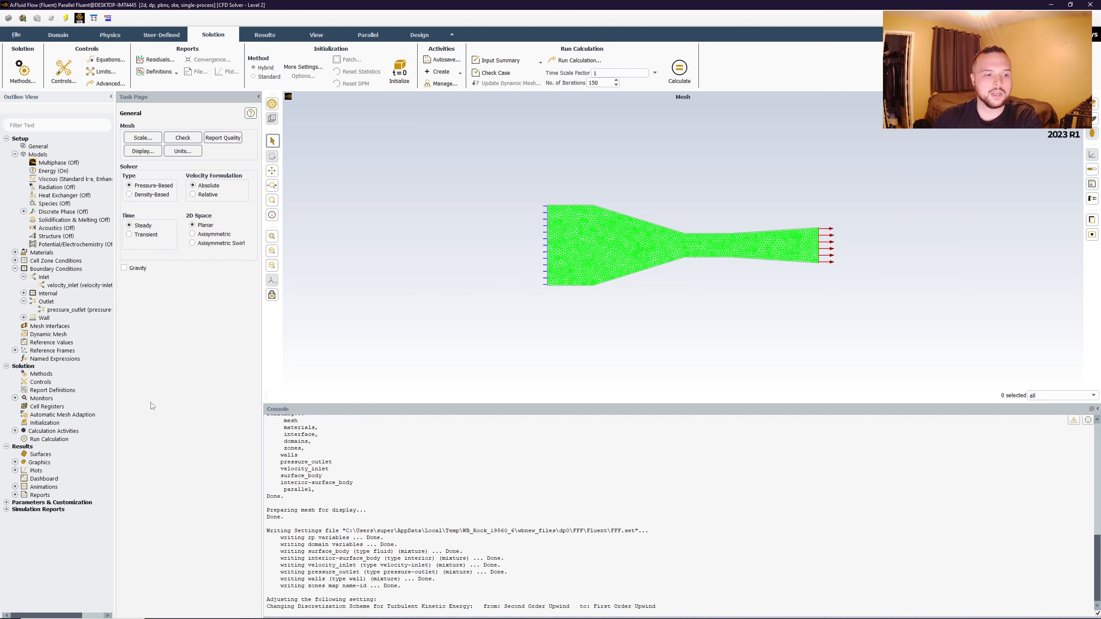
# - Initialize the solution and run the calculation to completion
pyautogui.rightClick(56, 440)
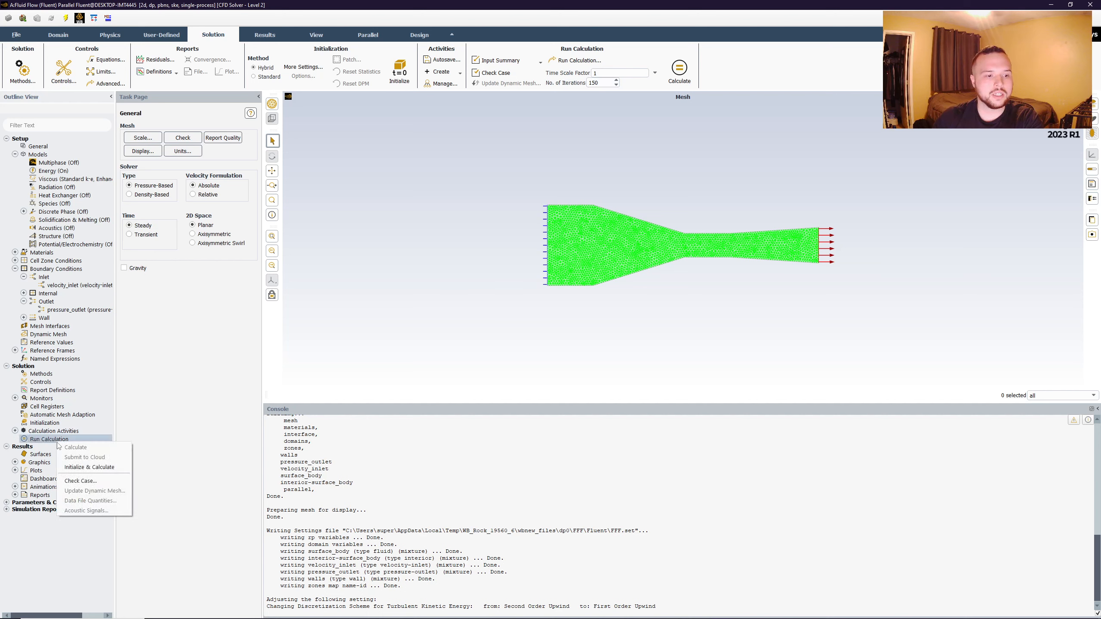
pyautogui.click(88, 467)
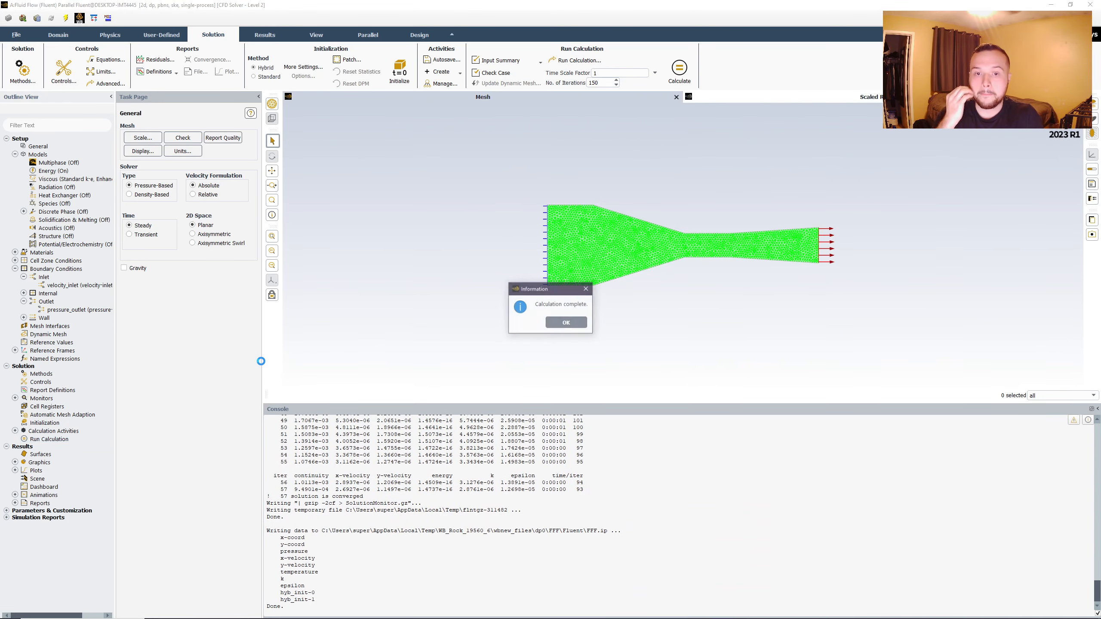
pyautogui.click(568, 325)
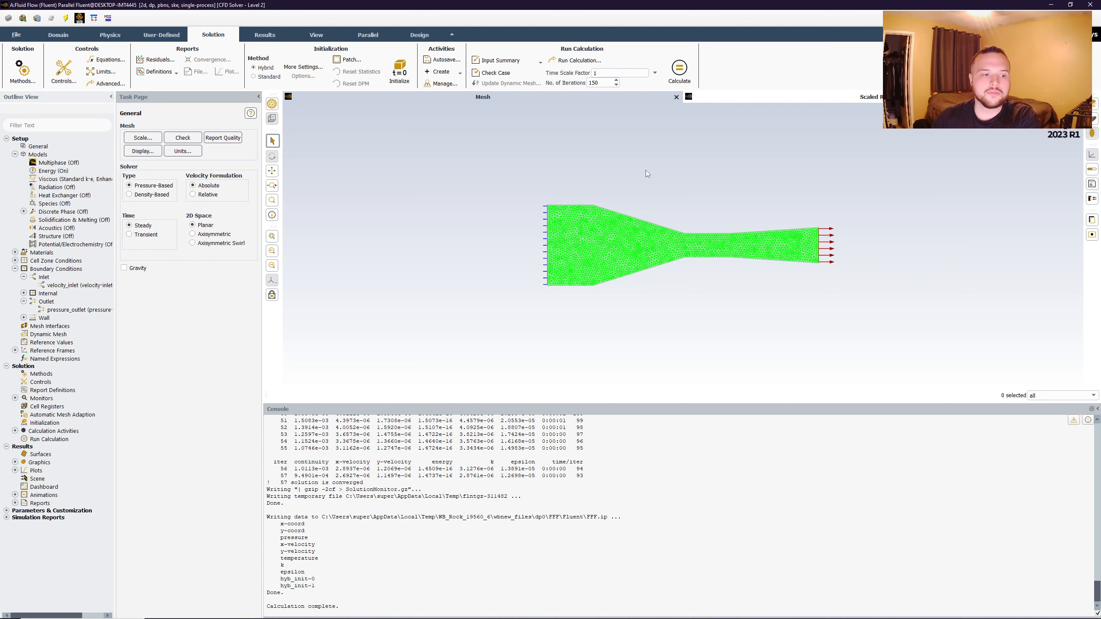
# - Create a new contour plot of velocity magnitude for the results
pyautogui.click(15, 463)
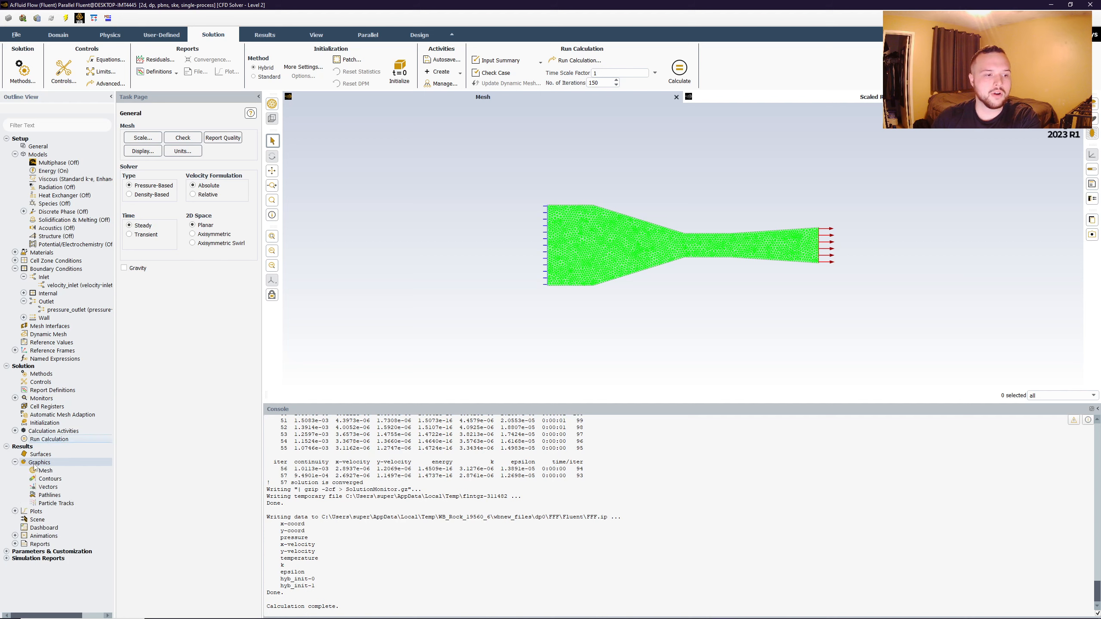
pyautogui.rightClick(52, 480)
pyautogui.click(76, 489)
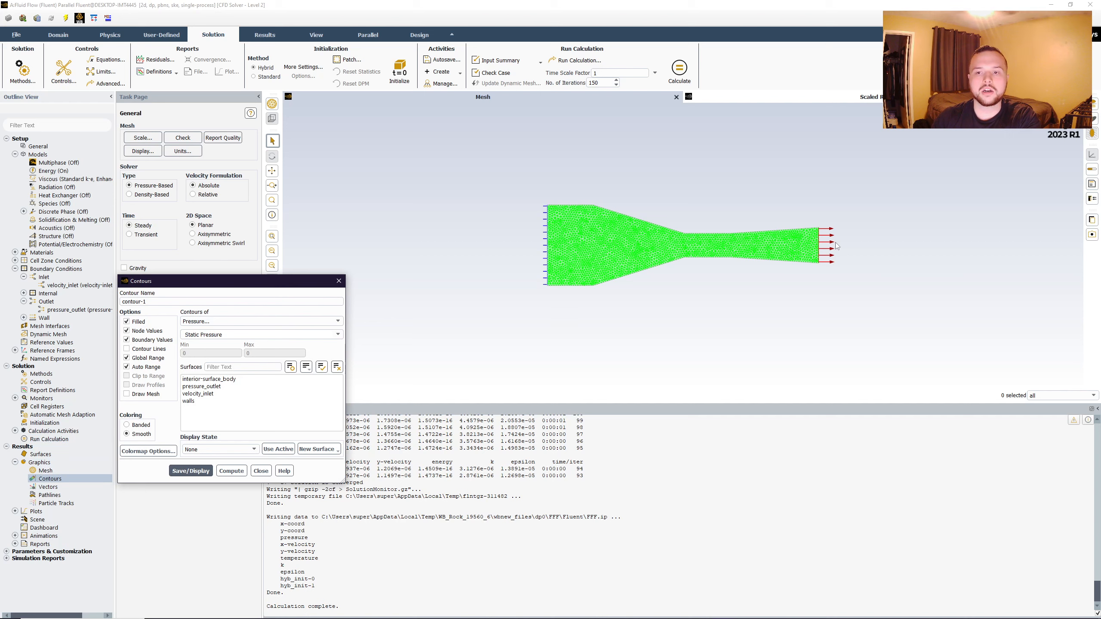
pyautogui.click(304, 322)
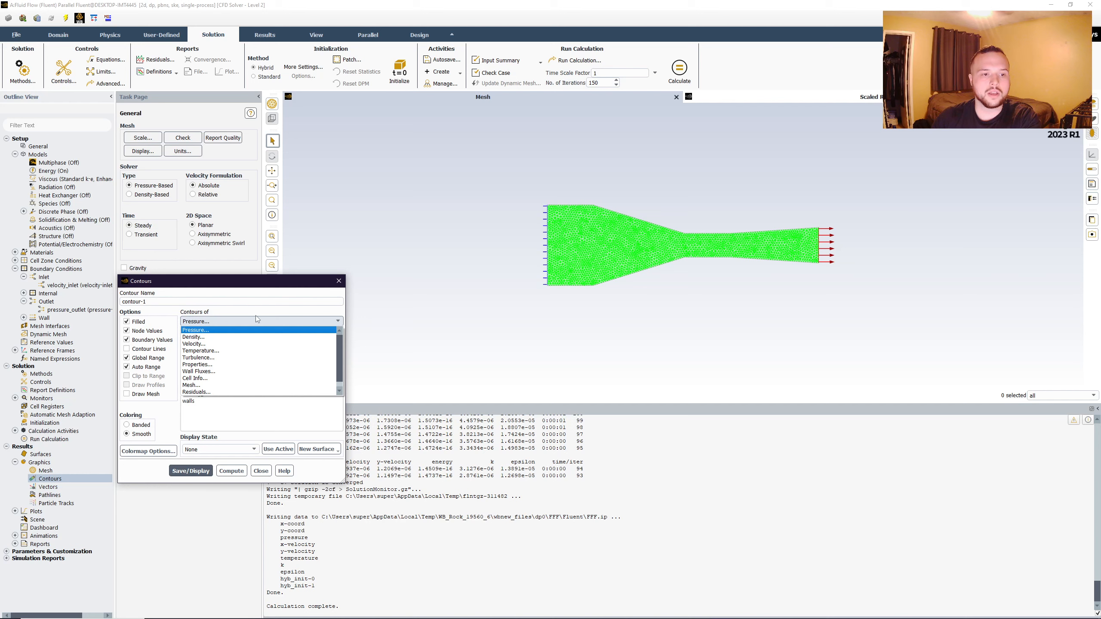
pyautogui.click(325, 322)
pyautogui.click(268, 321)
pyautogui.click(276, 344)
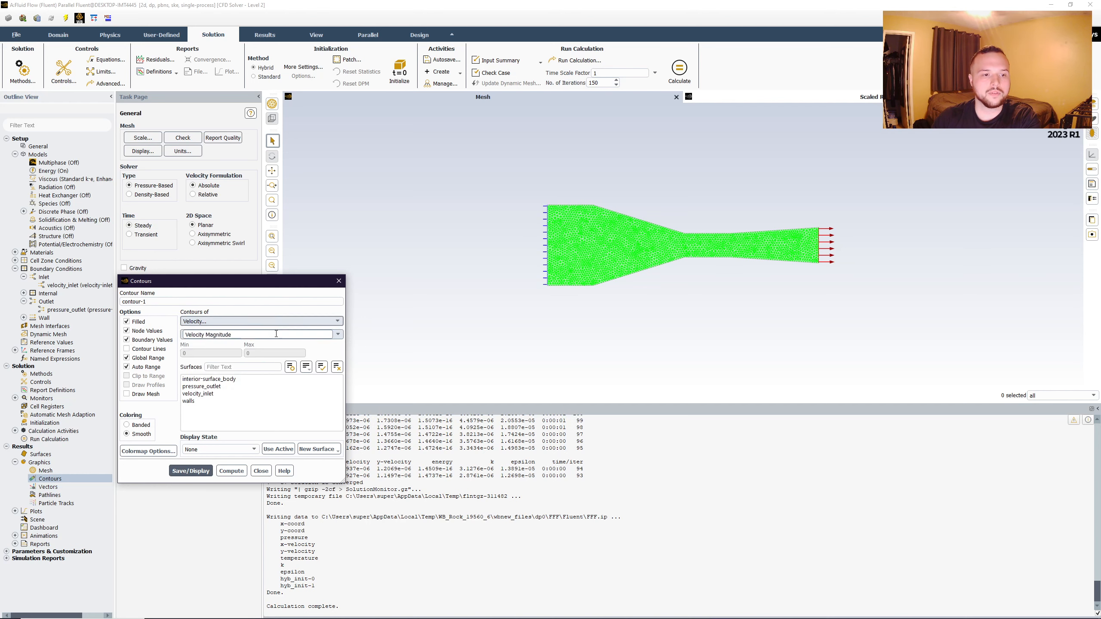
# - Include interior-surface_body, pressure_outlet, velocity_inlet and walls in the velocity contour, and save and display it
pyautogui.click(208, 379)
pyautogui.click(202, 387)
pyautogui.click(196, 400)
pyautogui.click(198, 393)
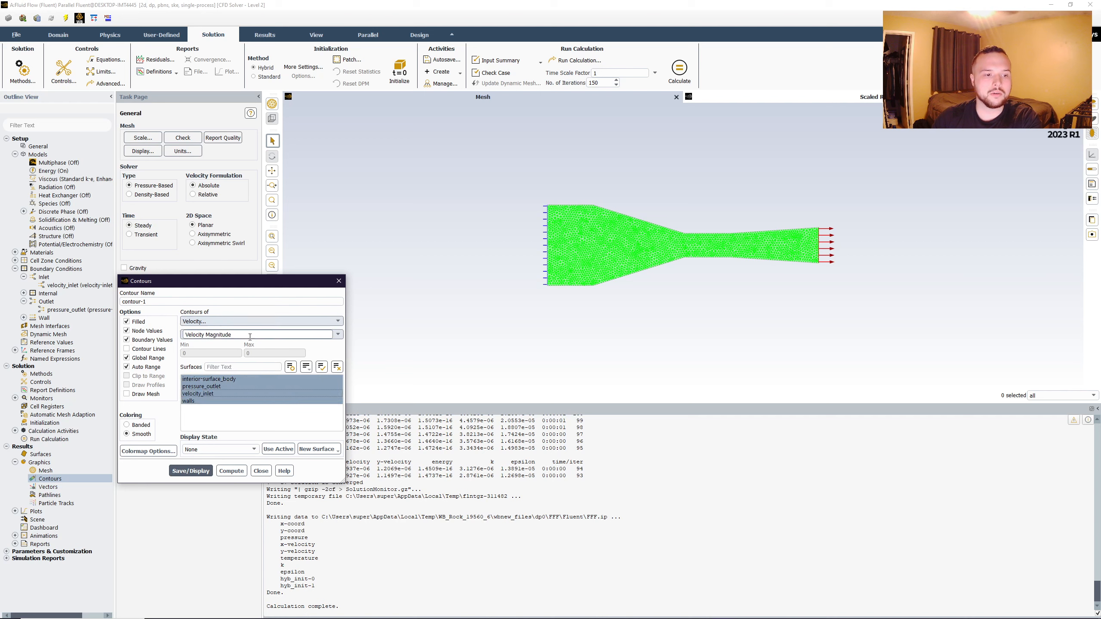
pyautogui.click(191, 472)
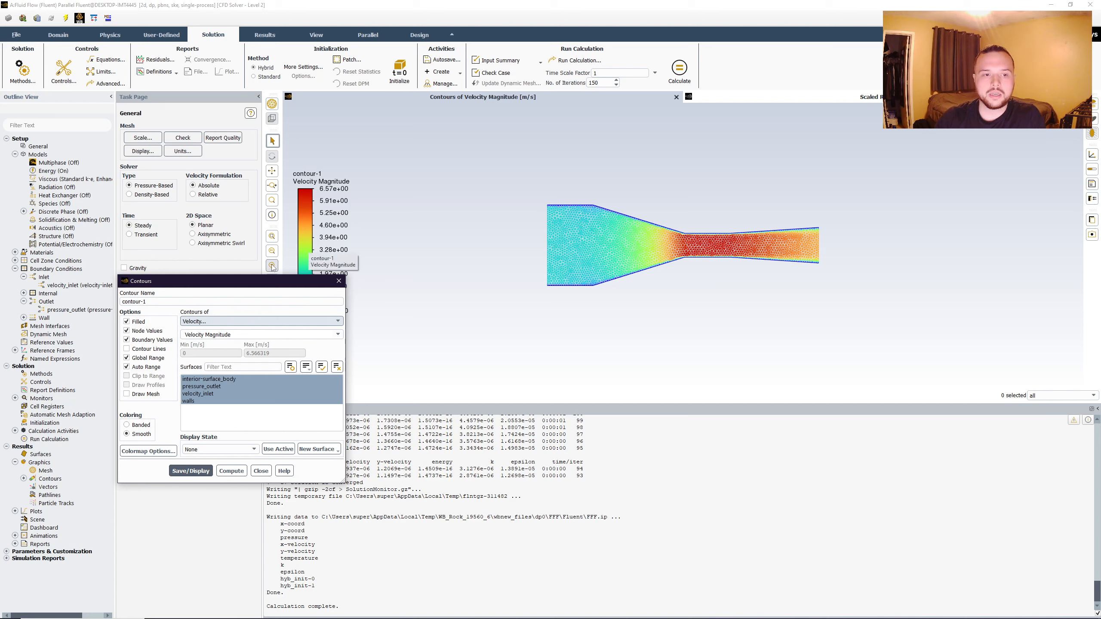
# - Change the velocity colormap's number format to float with a precision of 4, and close the contour settings
pyautogui.moveTo(262, 283); pyautogui.dragTo(166, 152)
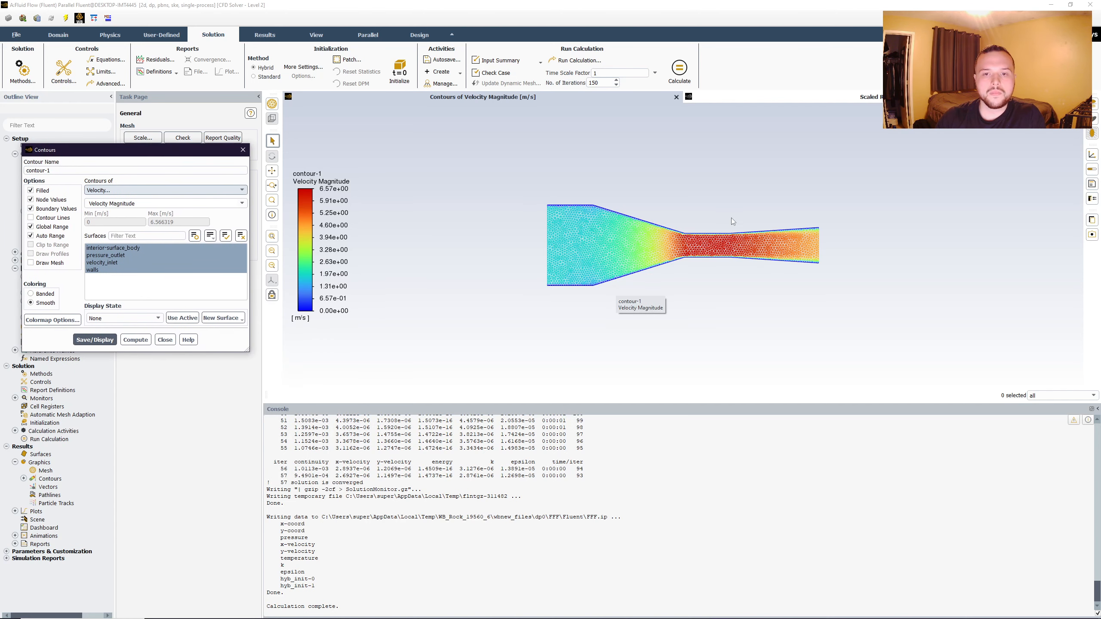
pyautogui.click(334, 210)
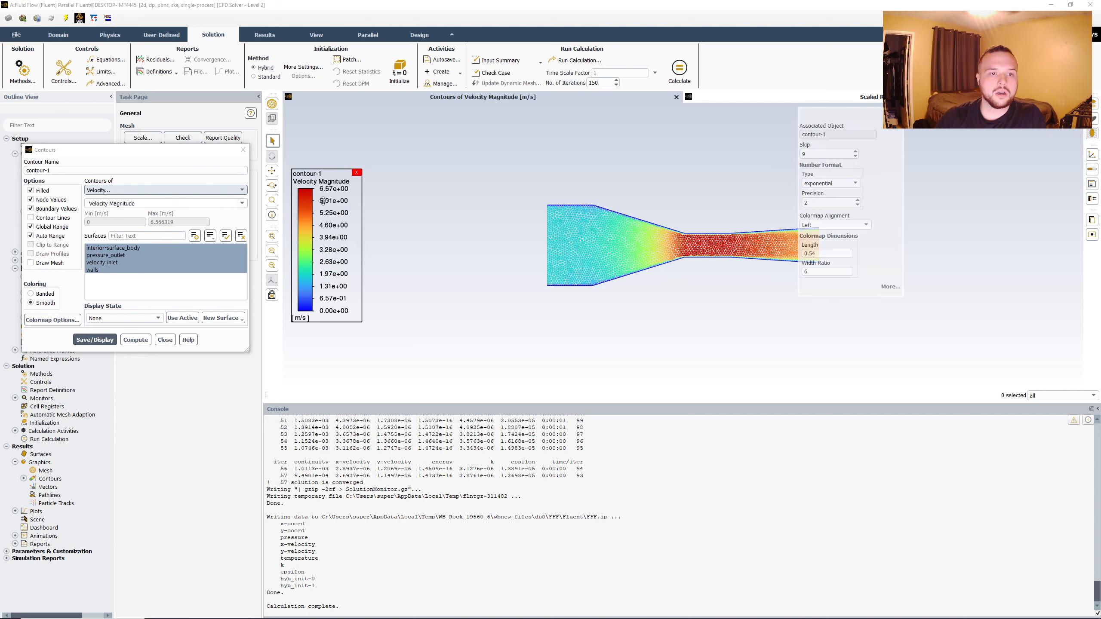
pyautogui.click(847, 184)
pyautogui.click(819, 199)
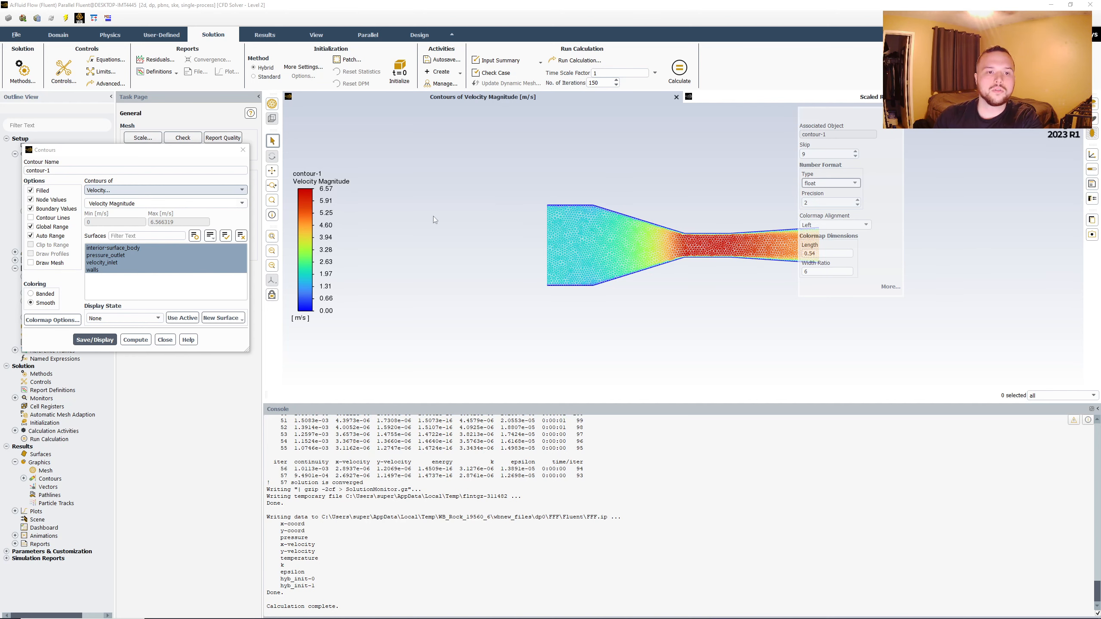
pyautogui.doubleClick(858, 200)
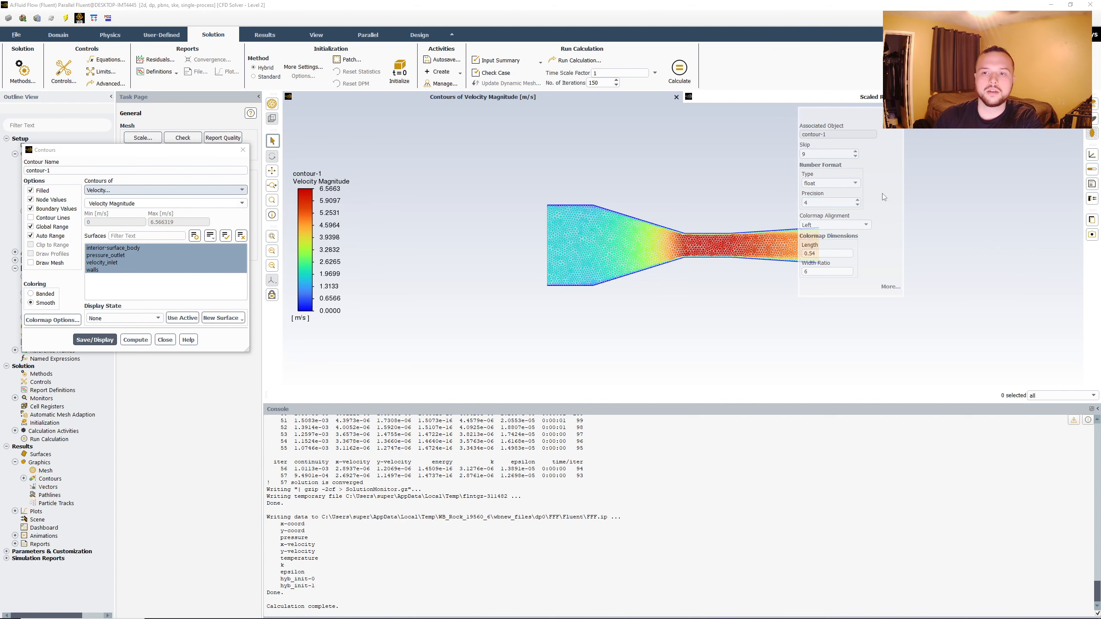
pyautogui.click(897, 114)
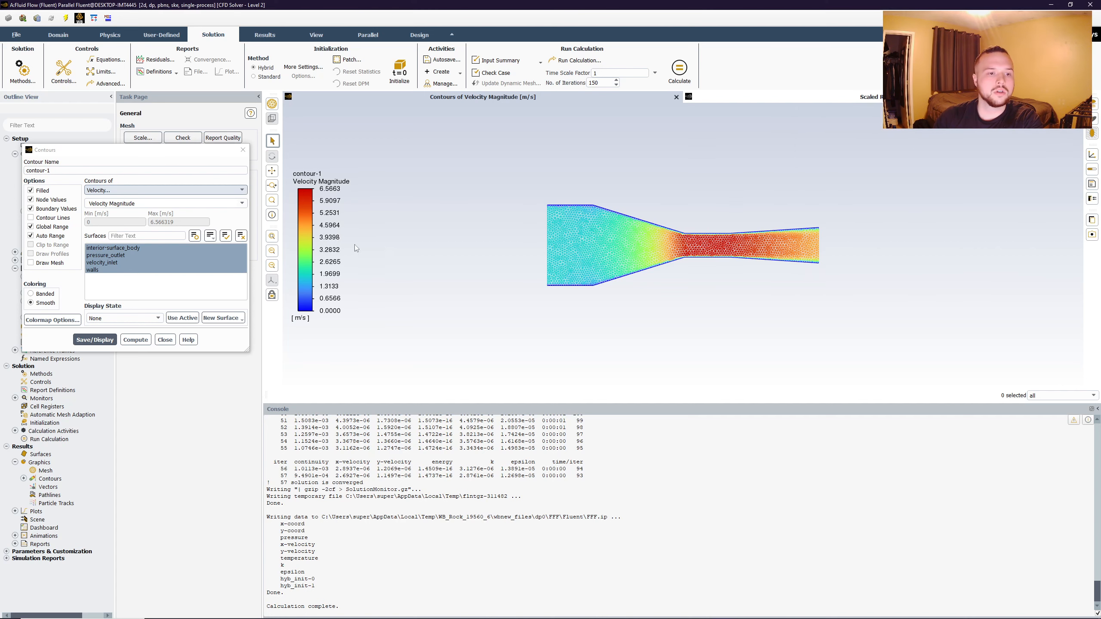
pyautogui.click(160, 340)
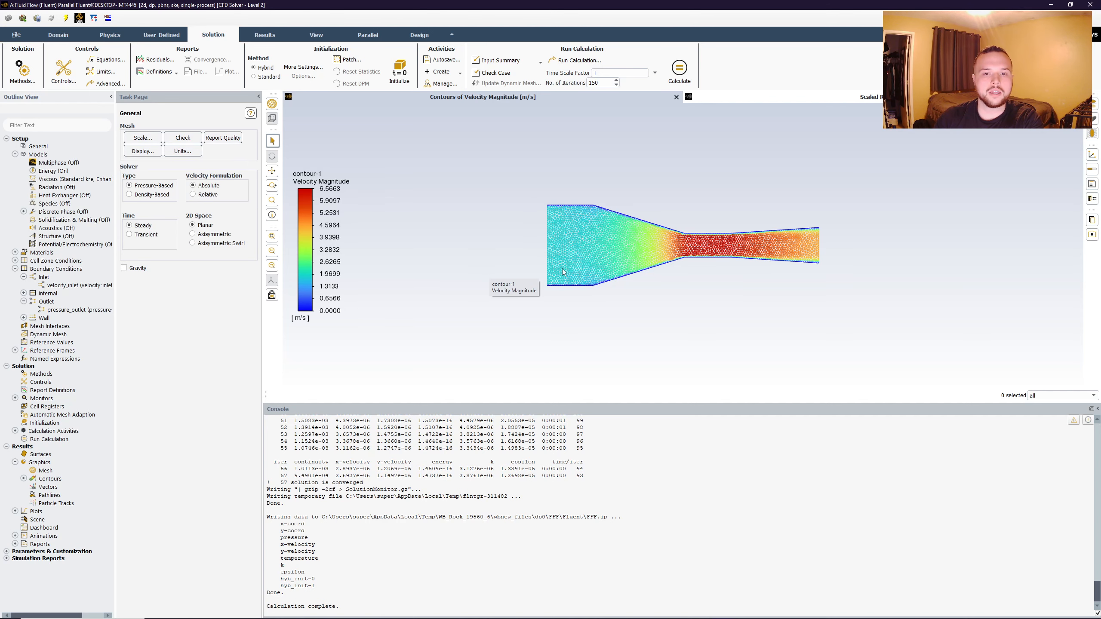
# - Start a new XY plot for the solution results
pyautogui.click(15, 511)
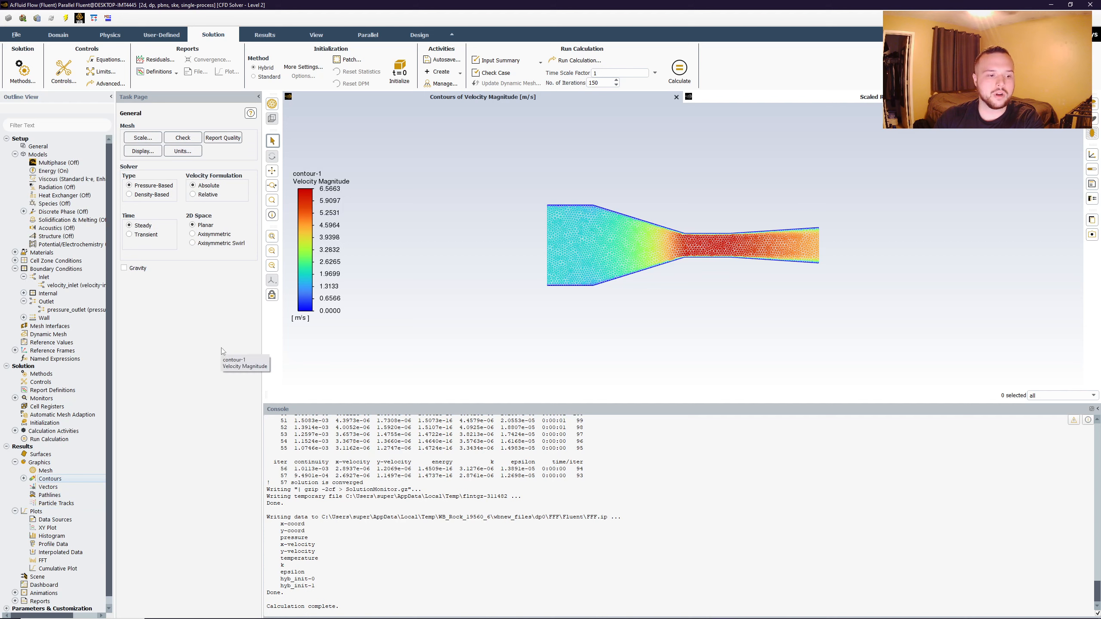
pyautogui.click(49, 529)
pyautogui.rightClick(50, 529)
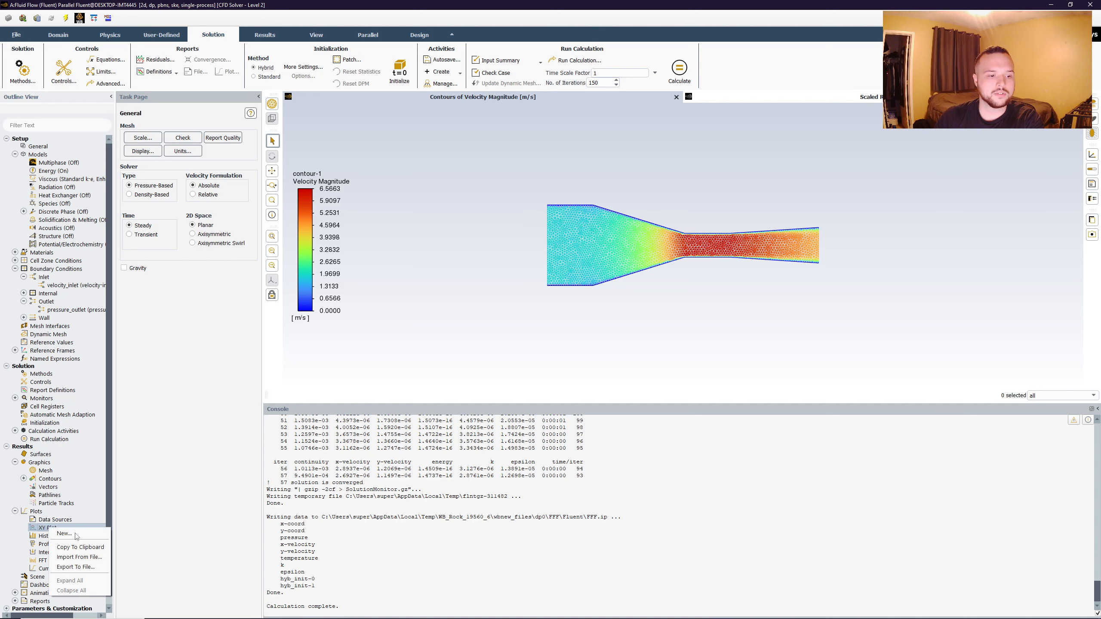
pyautogui.click(73, 536)
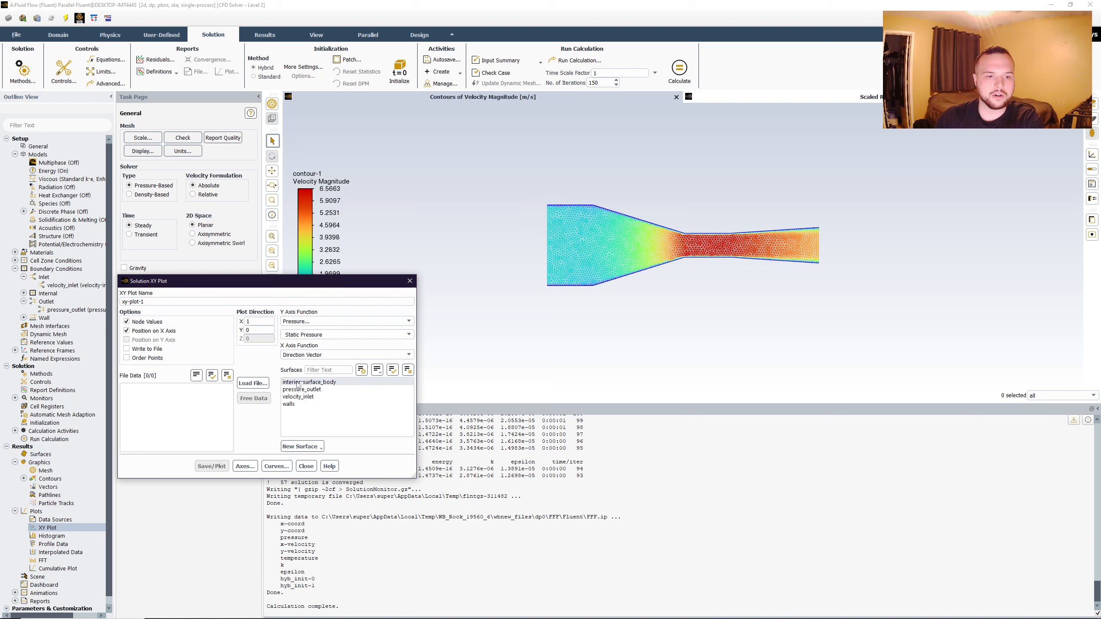
# - Define a line surface by picking points mid-inlet and mid-outlet, about (-0.936, -0.015) m to (0.936, 0.012) m
pyautogui.click(309, 447)
pyautogui.click(305, 468)
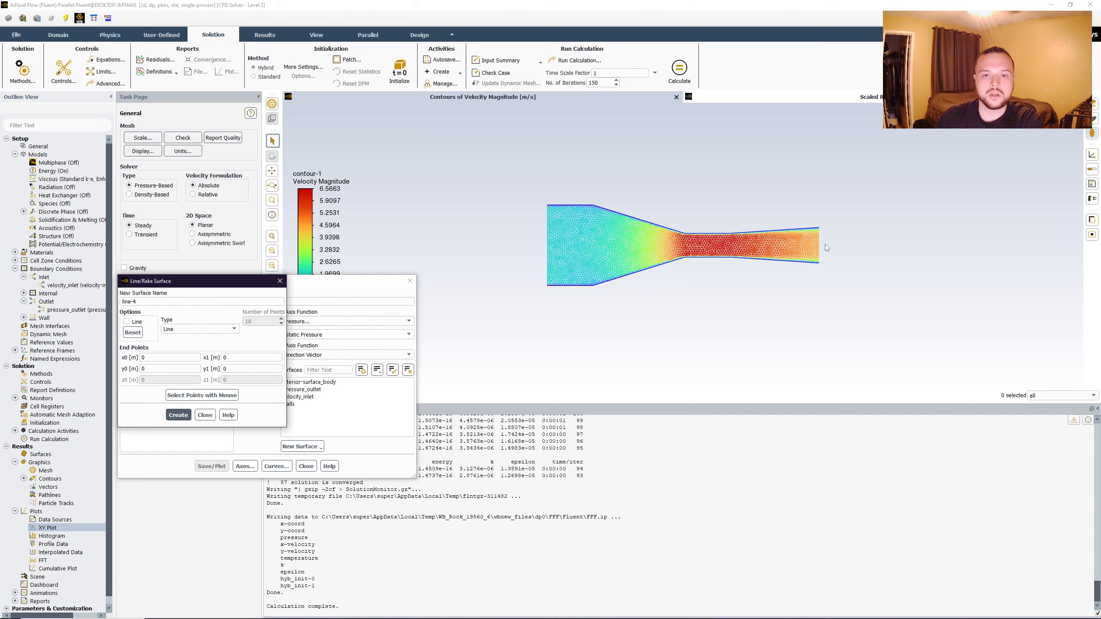
pyautogui.click(198, 398)
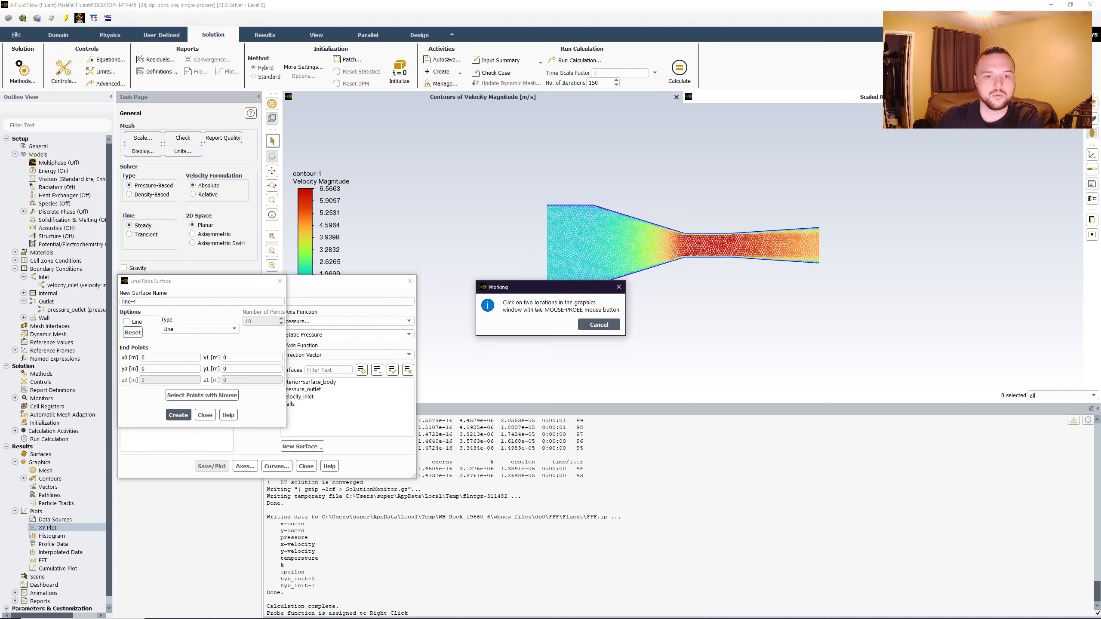
pyautogui.moveTo(541, 290); pyautogui.dragTo(355, 212)
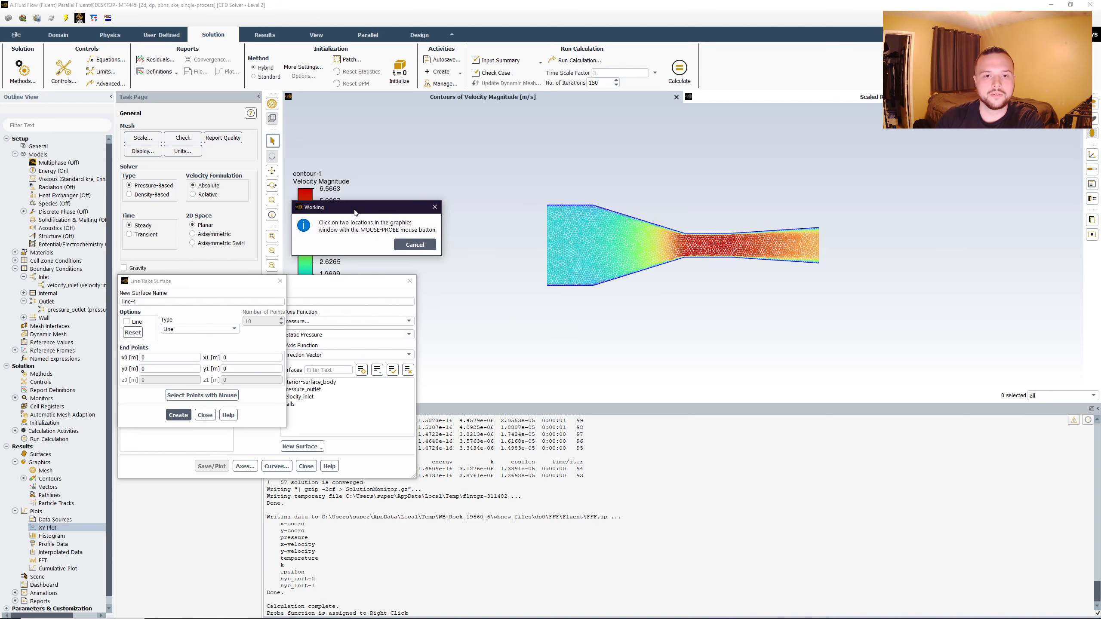
pyautogui.rightClick(547, 248)
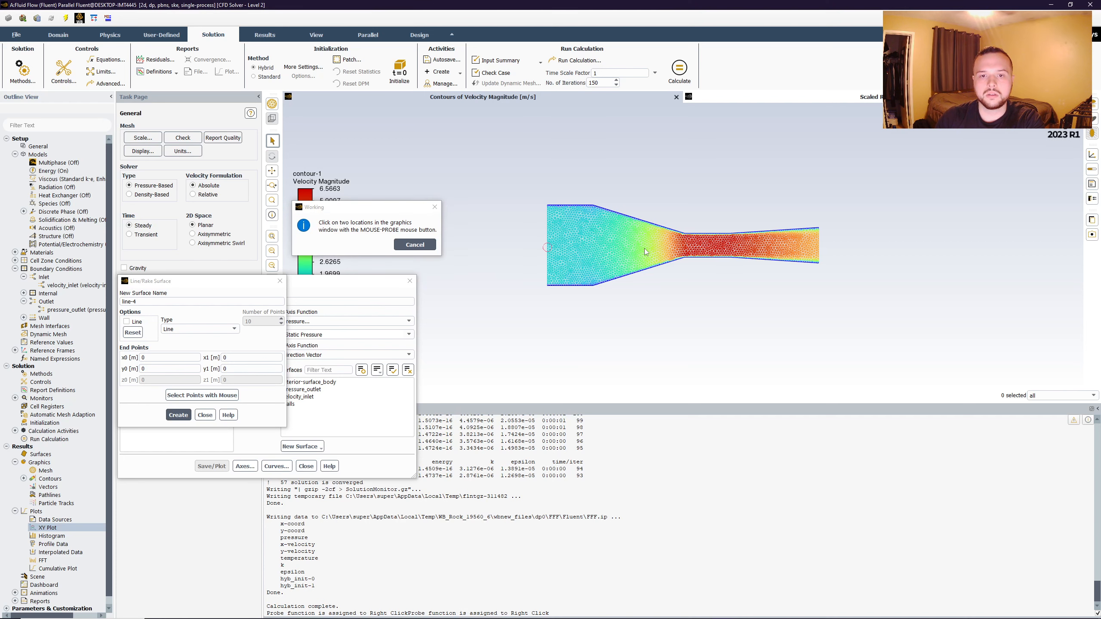
pyautogui.rightClick(819, 245)
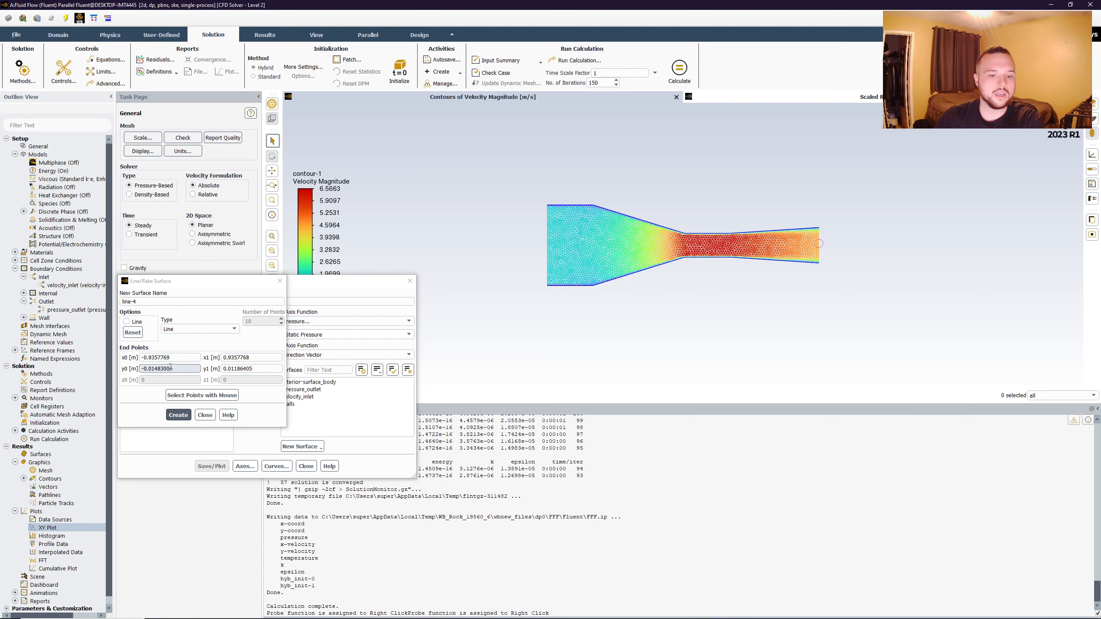
# - Set the line's y0 and y1 end points to 0 m and create the centerline surface
pyautogui.tripleClick(189, 368)
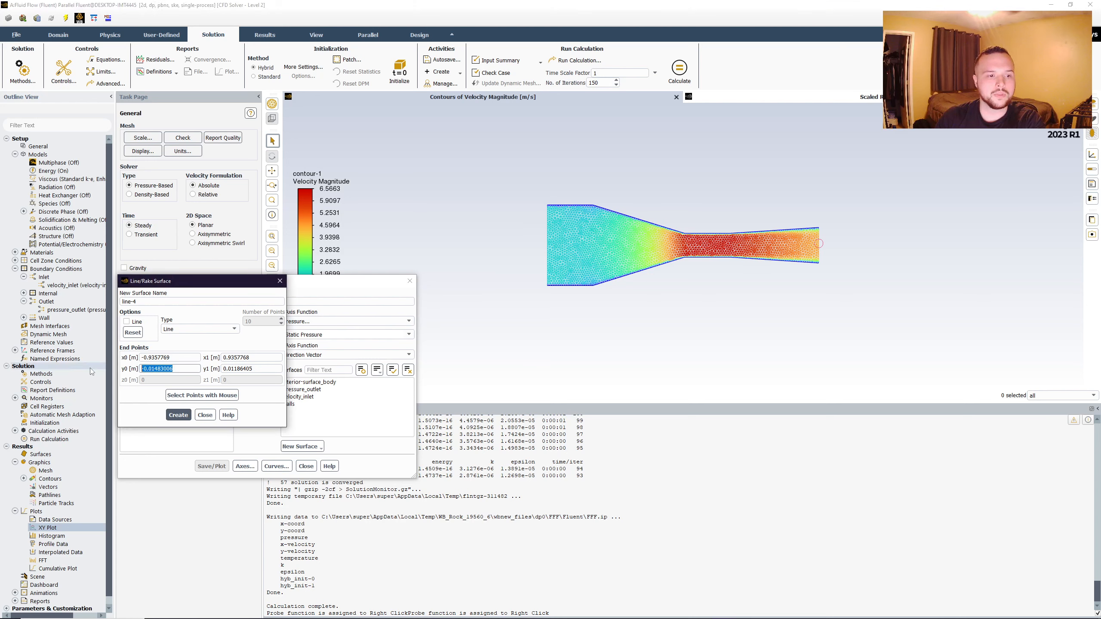
pyautogui.write('0')
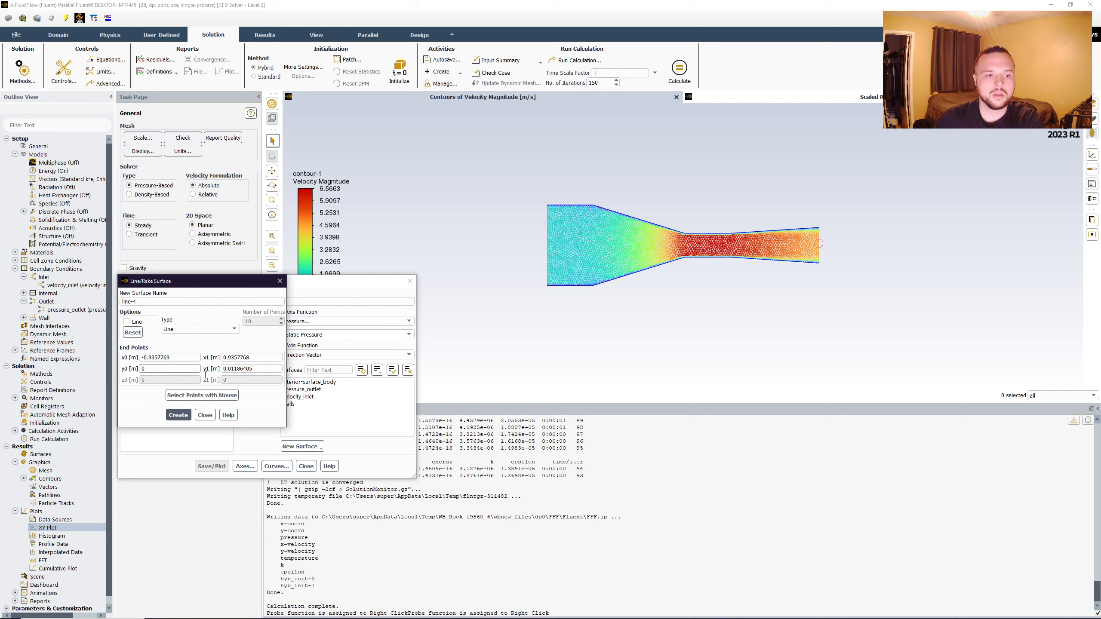
pyautogui.press('Tab')
pyautogui.write('0')
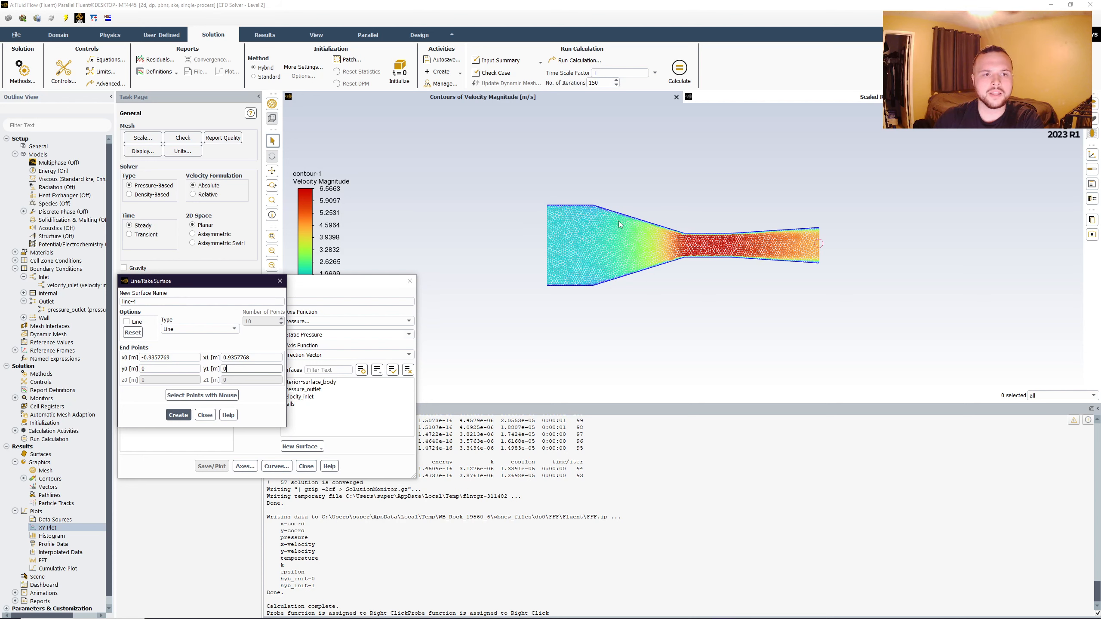
pyautogui.click(178, 415)
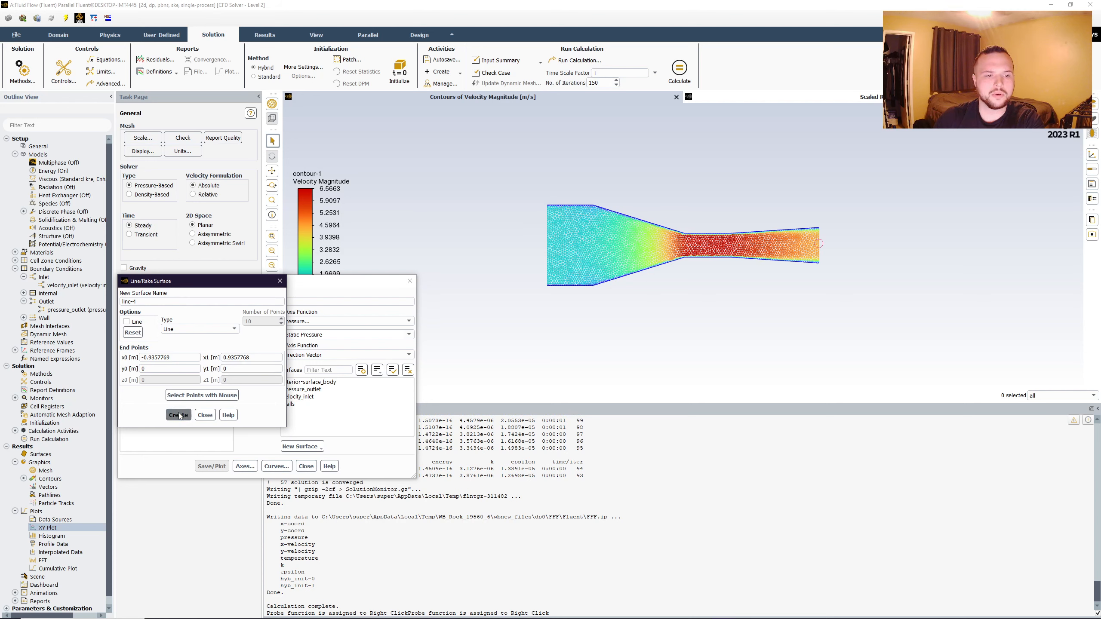
# - Save and plot velocity magnitude along the line-4 centerline surface, leaving the resulting curve unobstructed
pyautogui.click(205, 416)
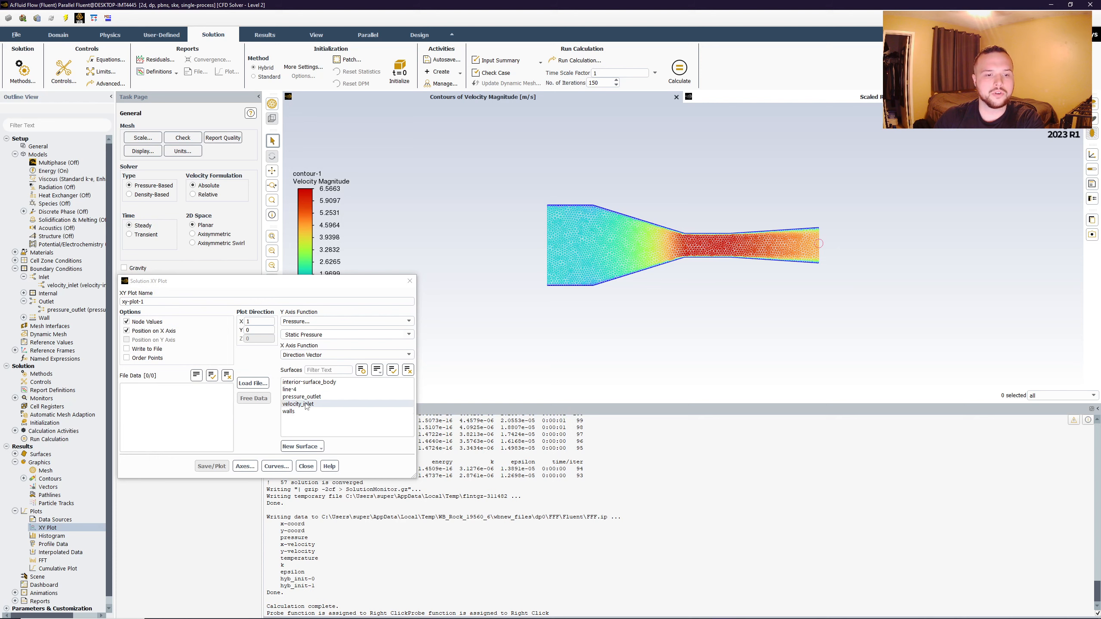
pyautogui.click(295, 390)
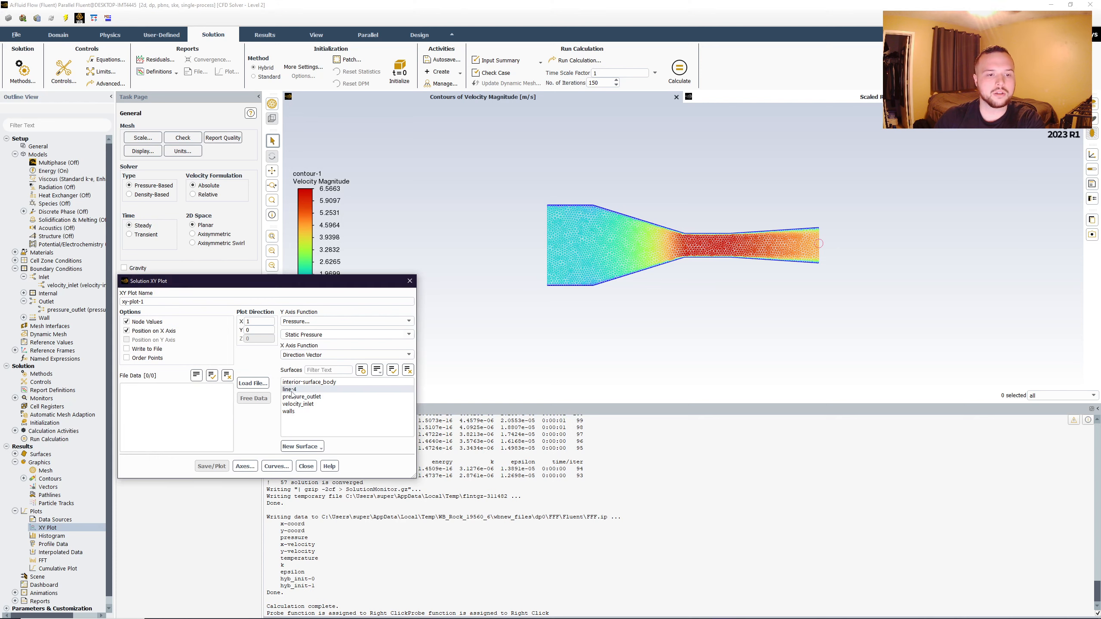
pyautogui.click(408, 321)
pyautogui.click(303, 345)
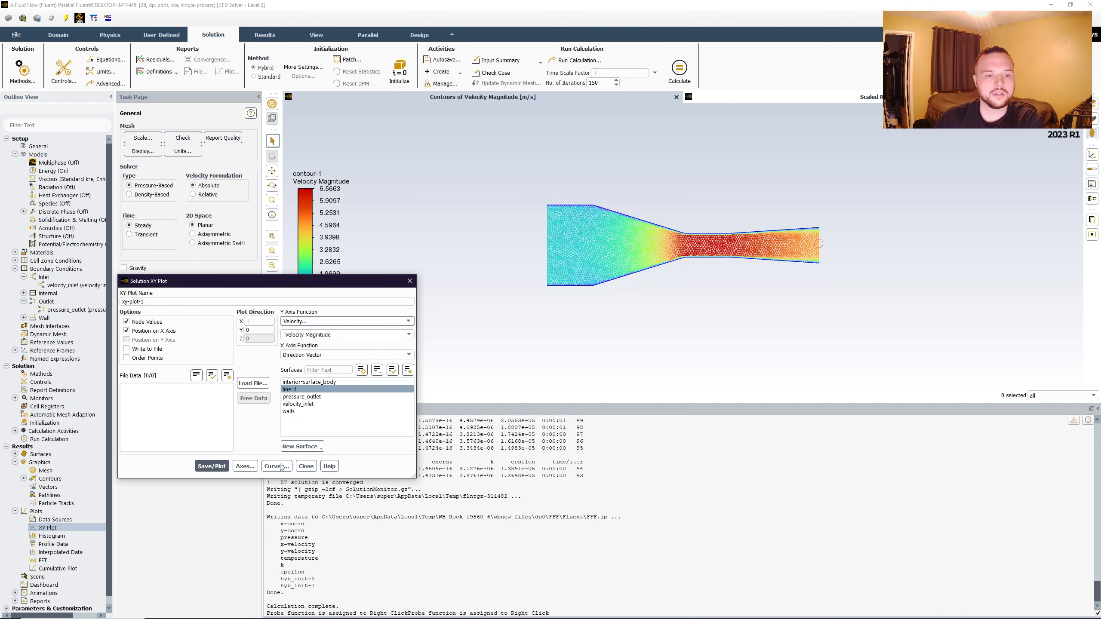
pyautogui.click(214, 471)
pyautogui.moveTo(381, 281); pyautogui.dragTo(246, 190)
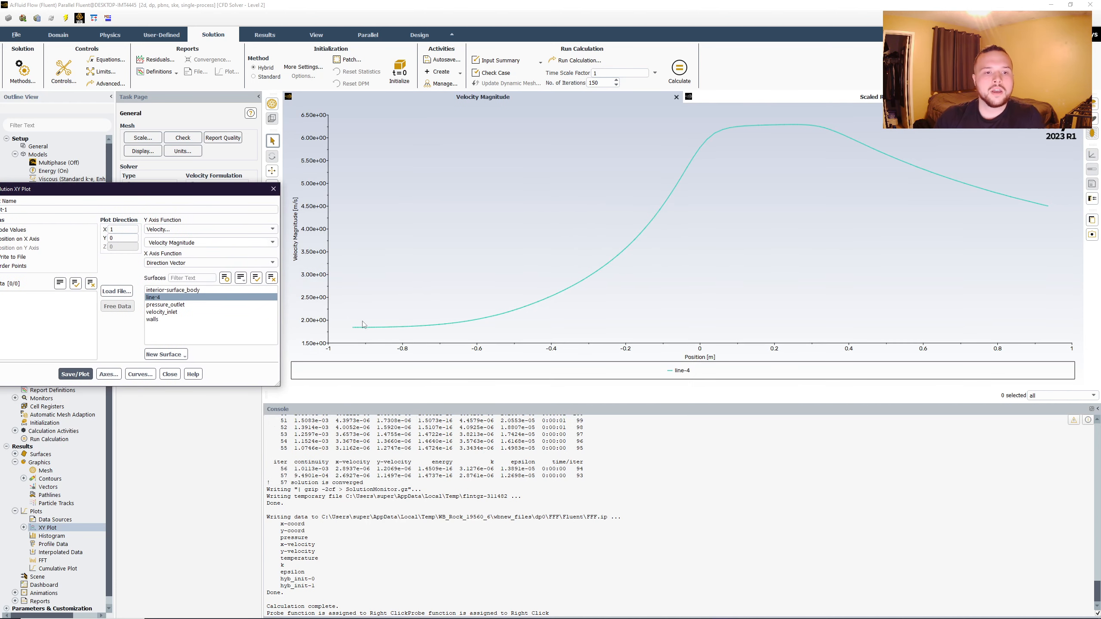
# - Close the XY plot settings and expand the saved XY plots in the outline tree
pyautogui.moveTo(359, 334)
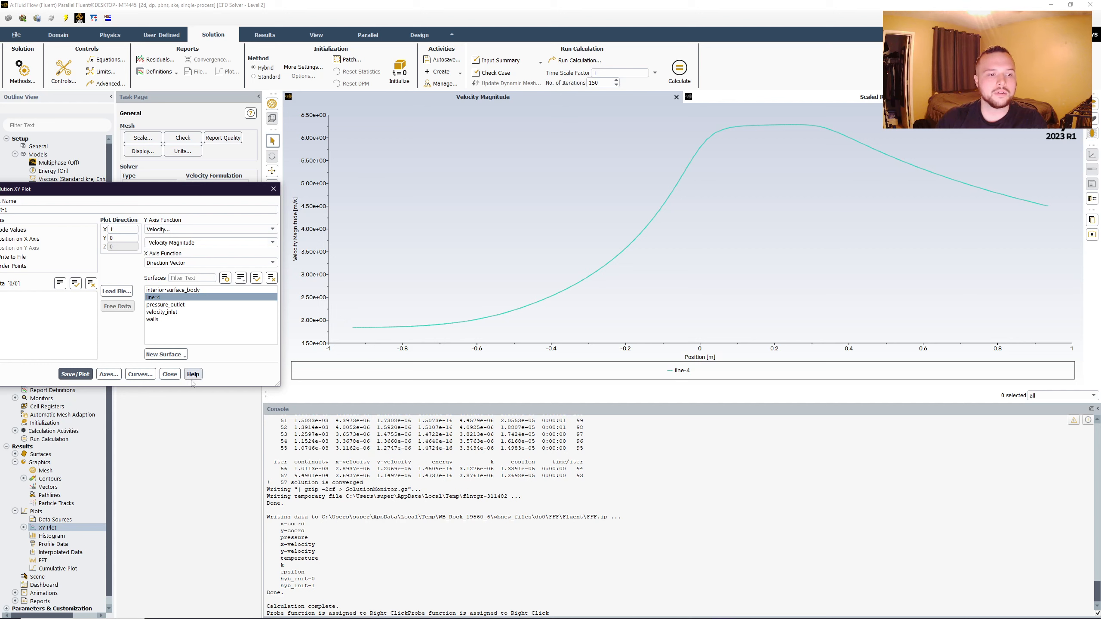
pyautogui.click(169, 374)
pyautogui.click(23, 528)
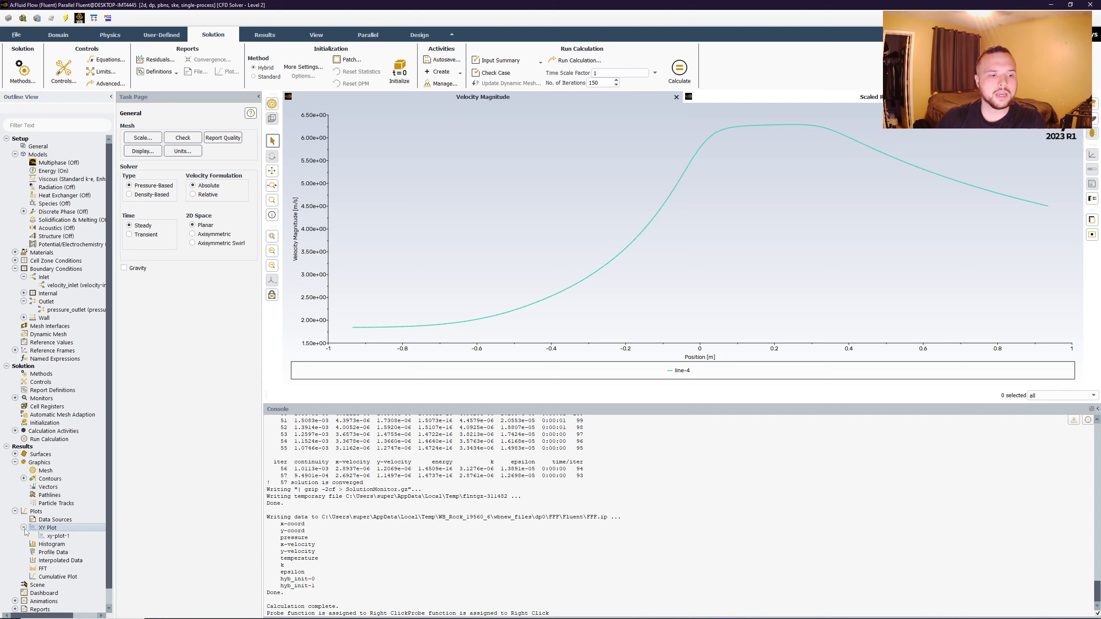